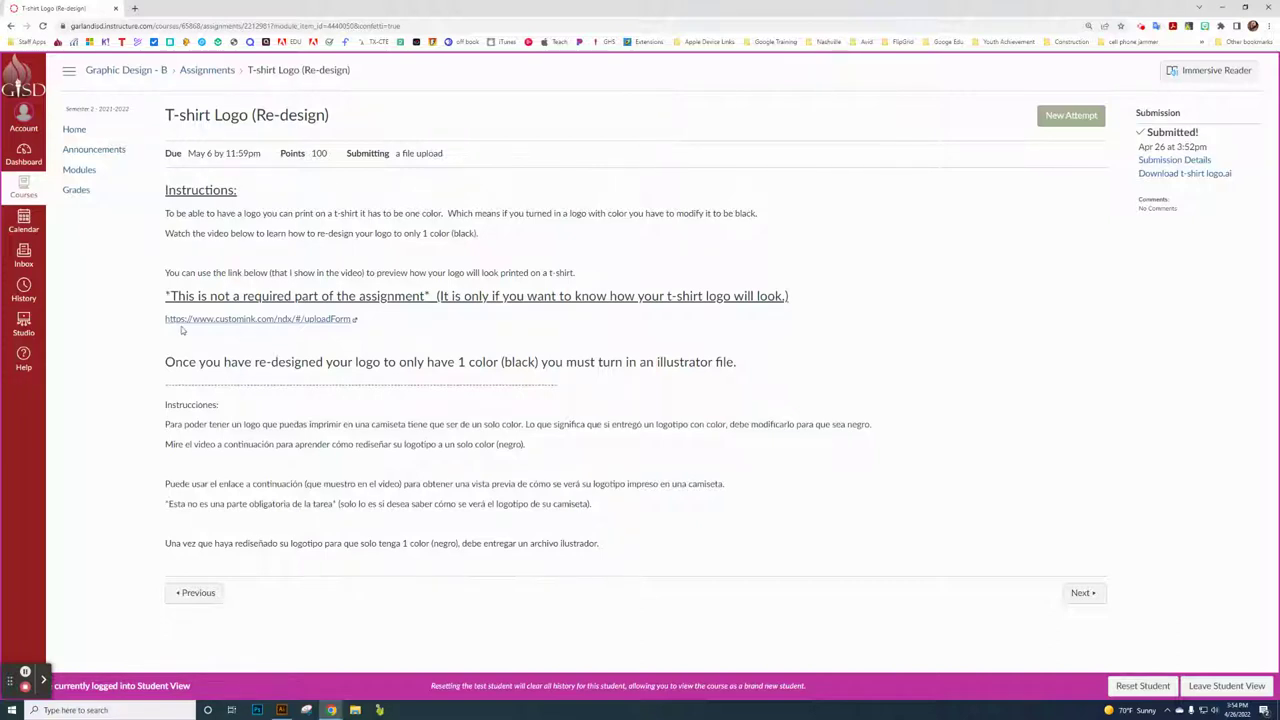
Step: Download the submitted logo-2.ai file from the course's "3 - Logo Project: Presentation Layout (part 1)" assignment
left_click(88, 173)
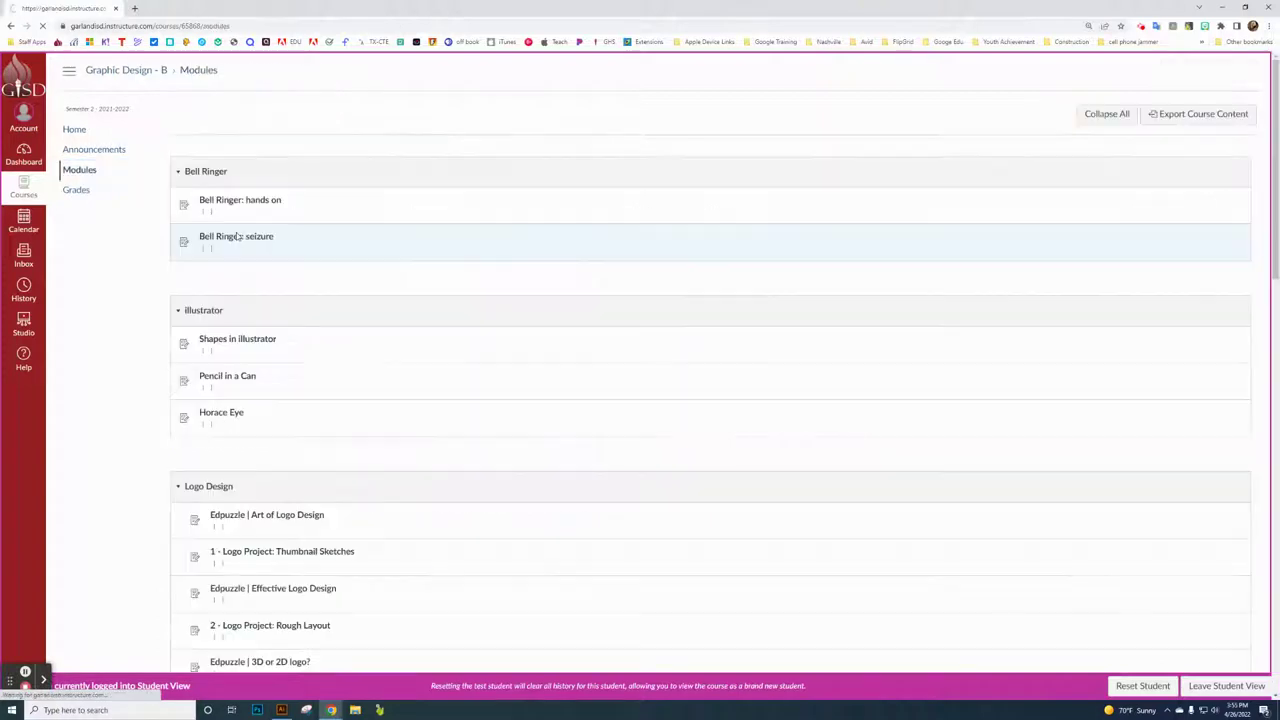
scroll(360, 340, "down", 2)
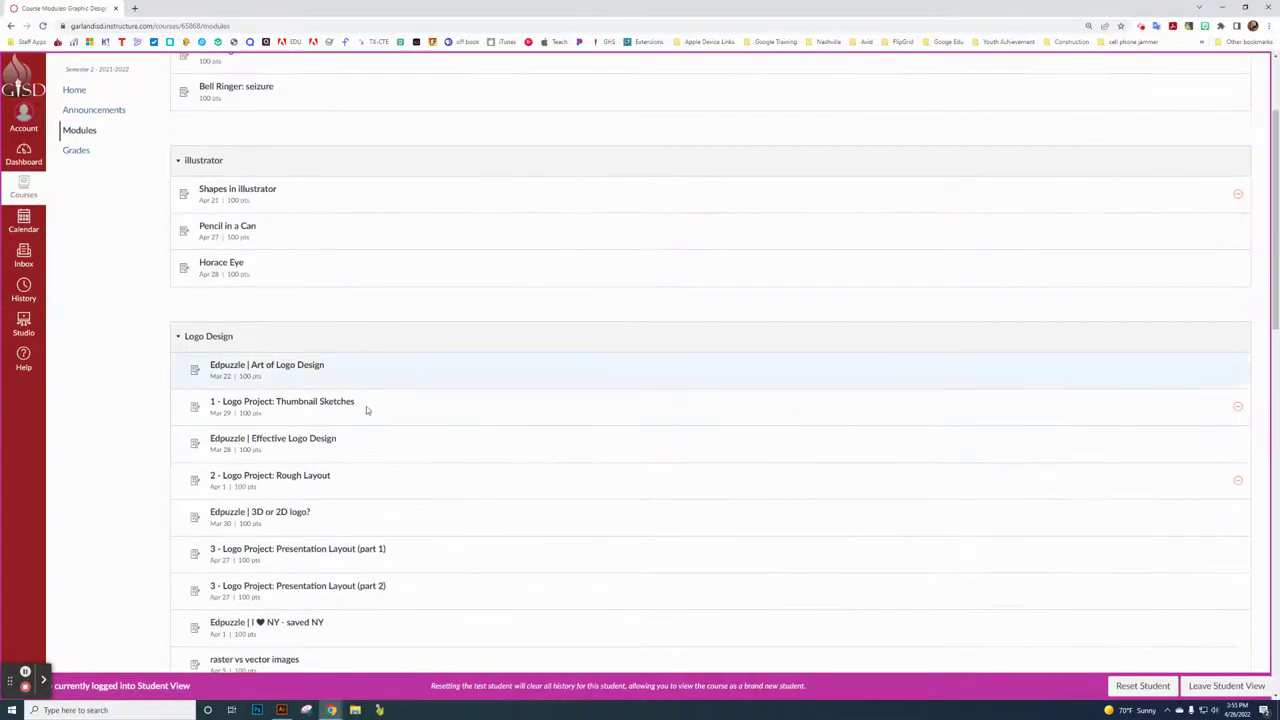
left_click(361, 546)
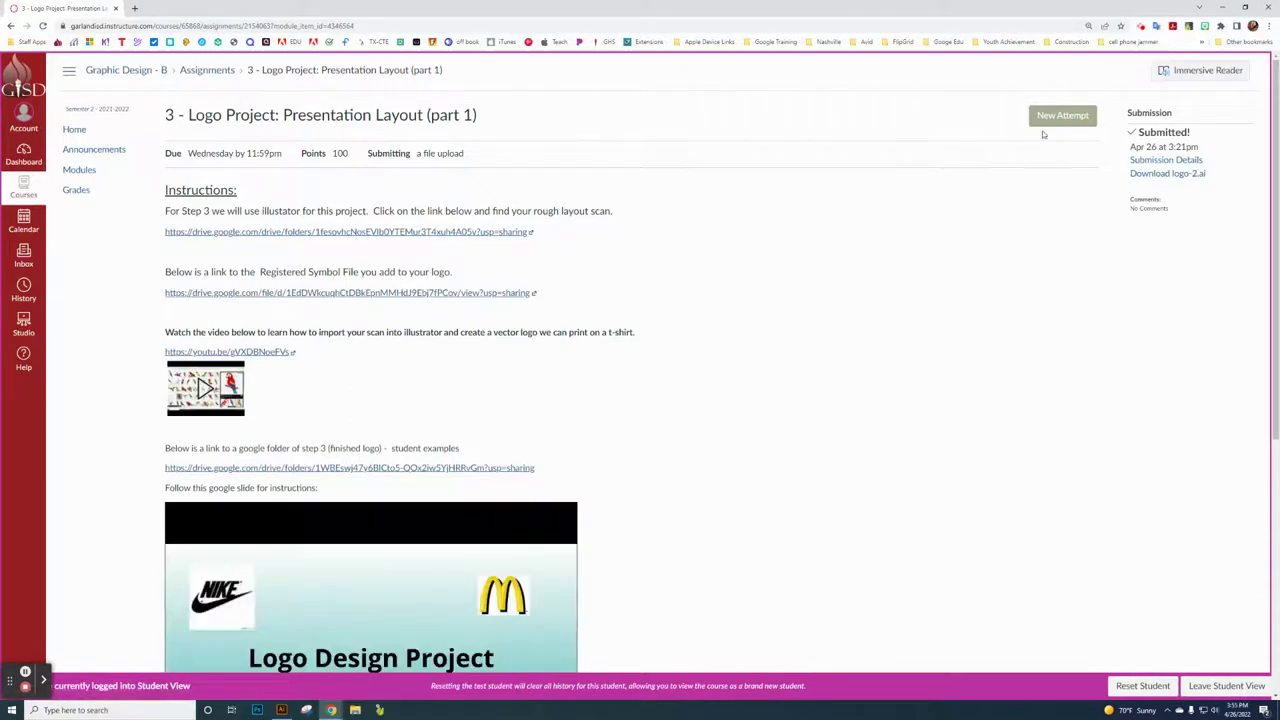
left_click(1167, 175)
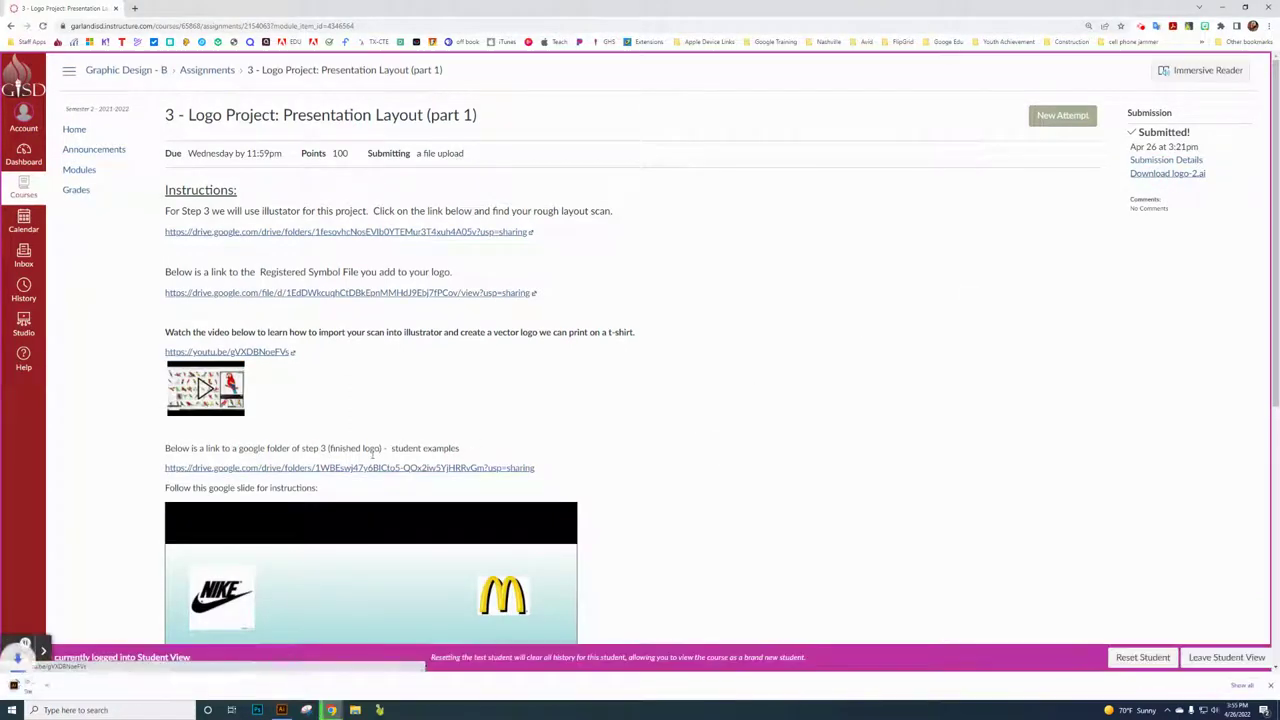
Step: Switch to Adobe Illustrator 2019 and close the open t-shirt logo.ai document
left_click(12, 710)
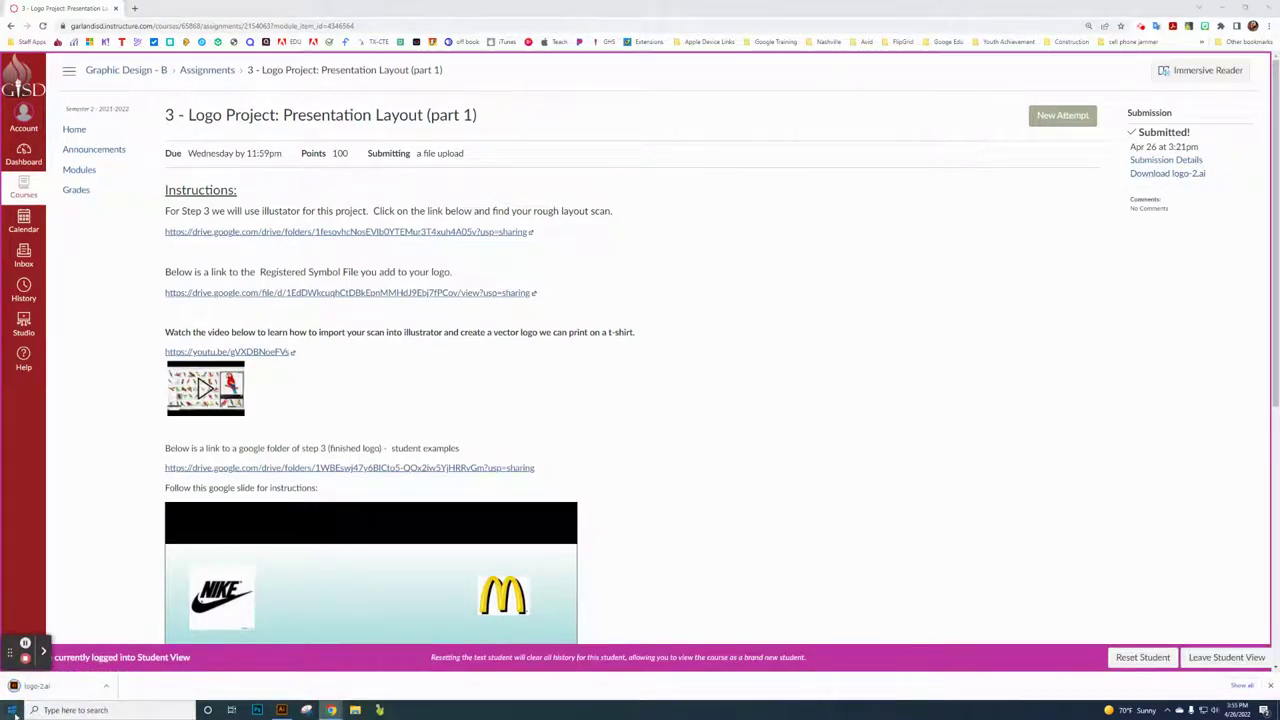
scroll(125, 494, "down", 2)
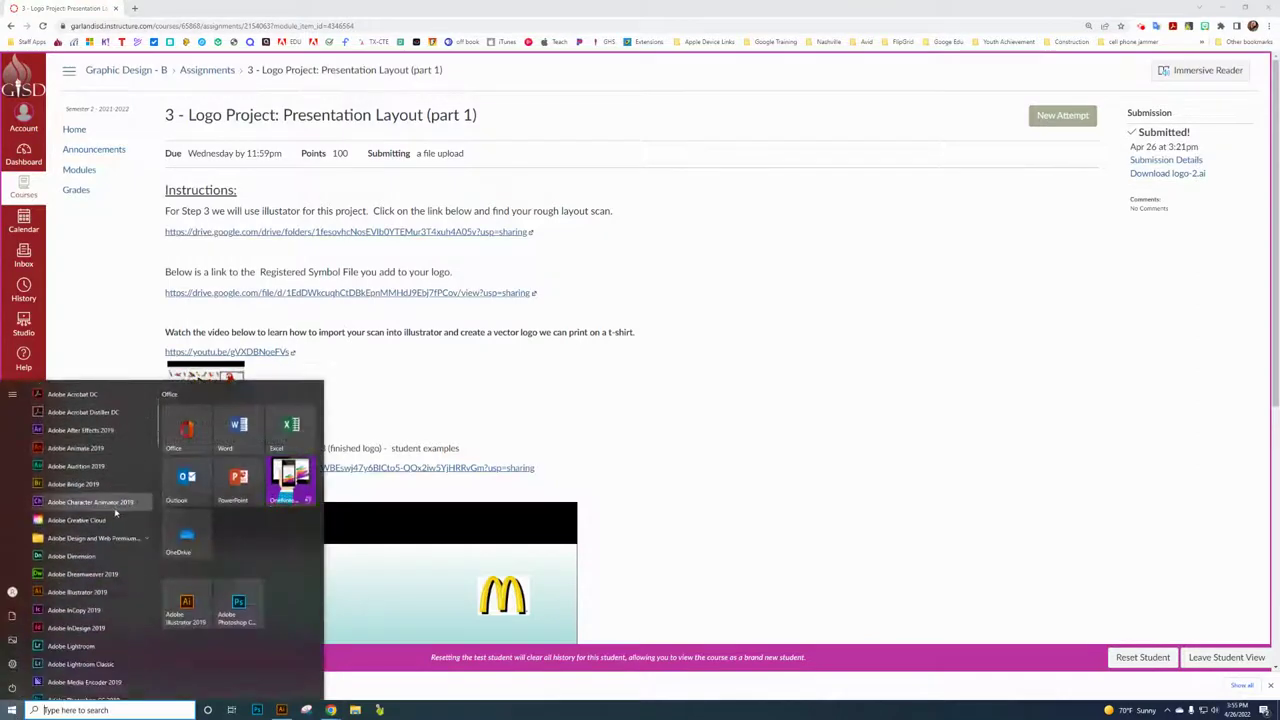
left_click(80, 591)
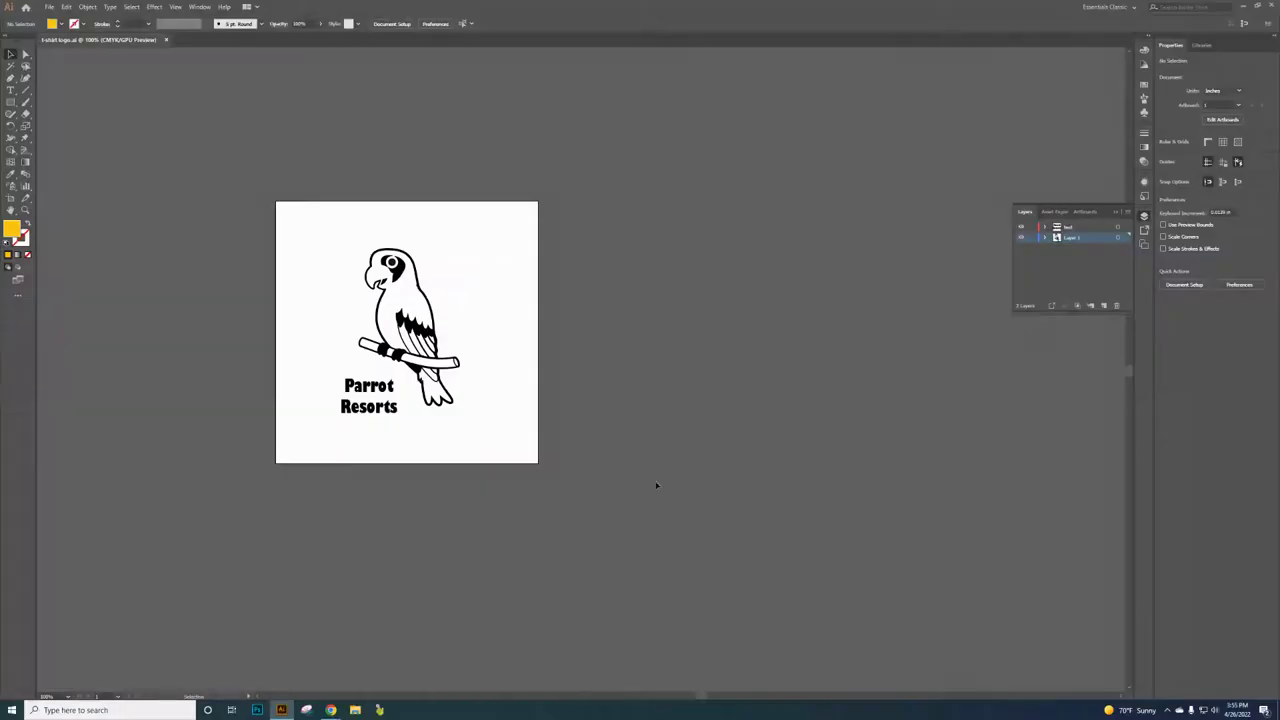
left_click(166, 39)
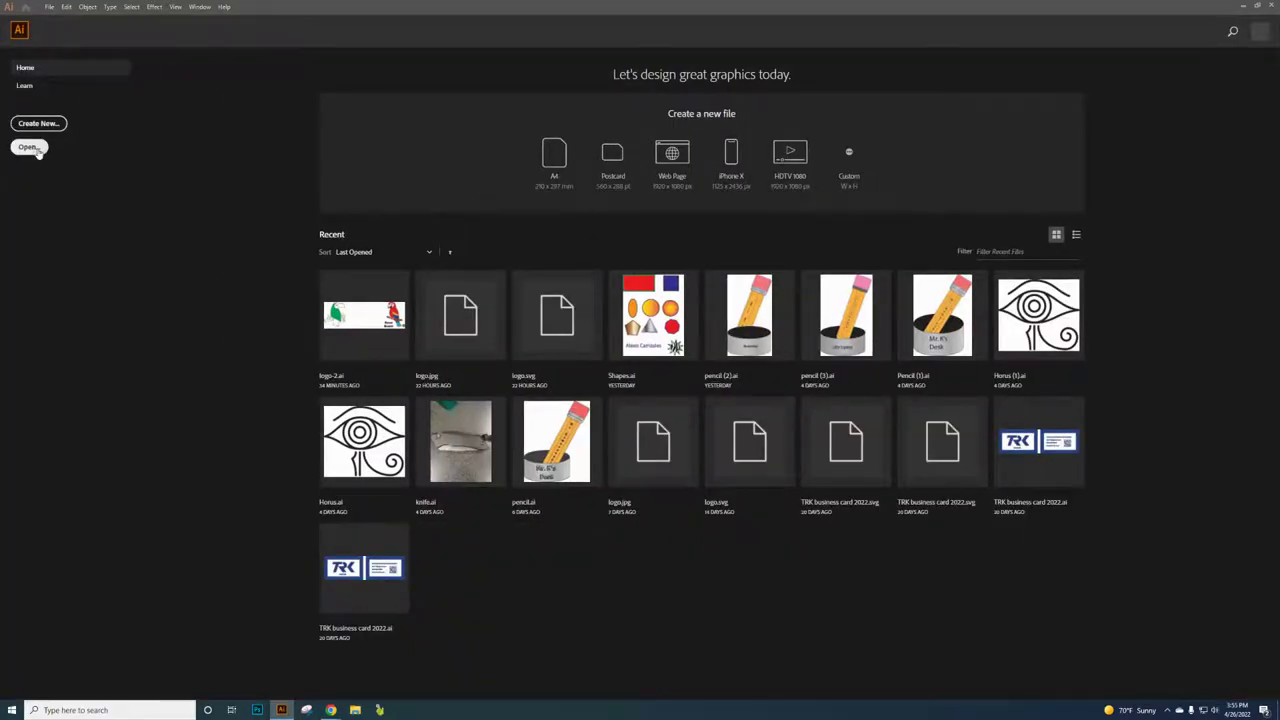
Step: Open the downloaded file logo-2.ai from the Downloads folder
left_click(29, 148)
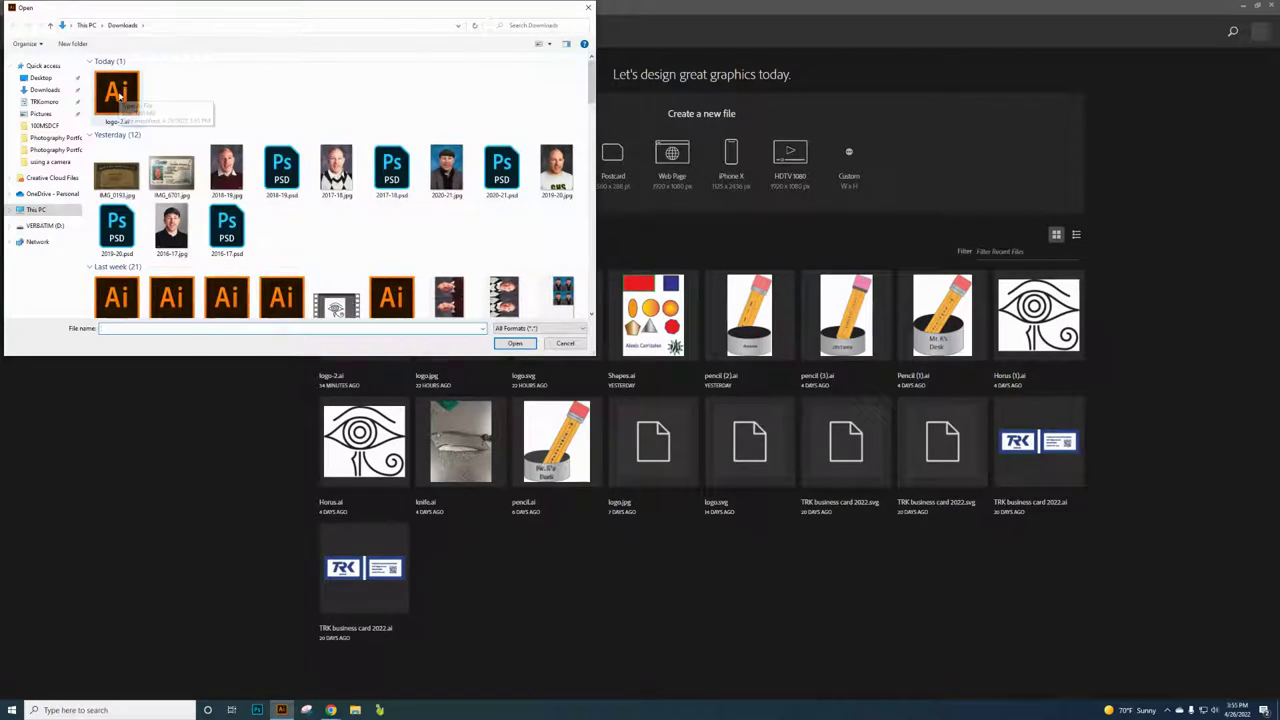
left_click(119, 95)
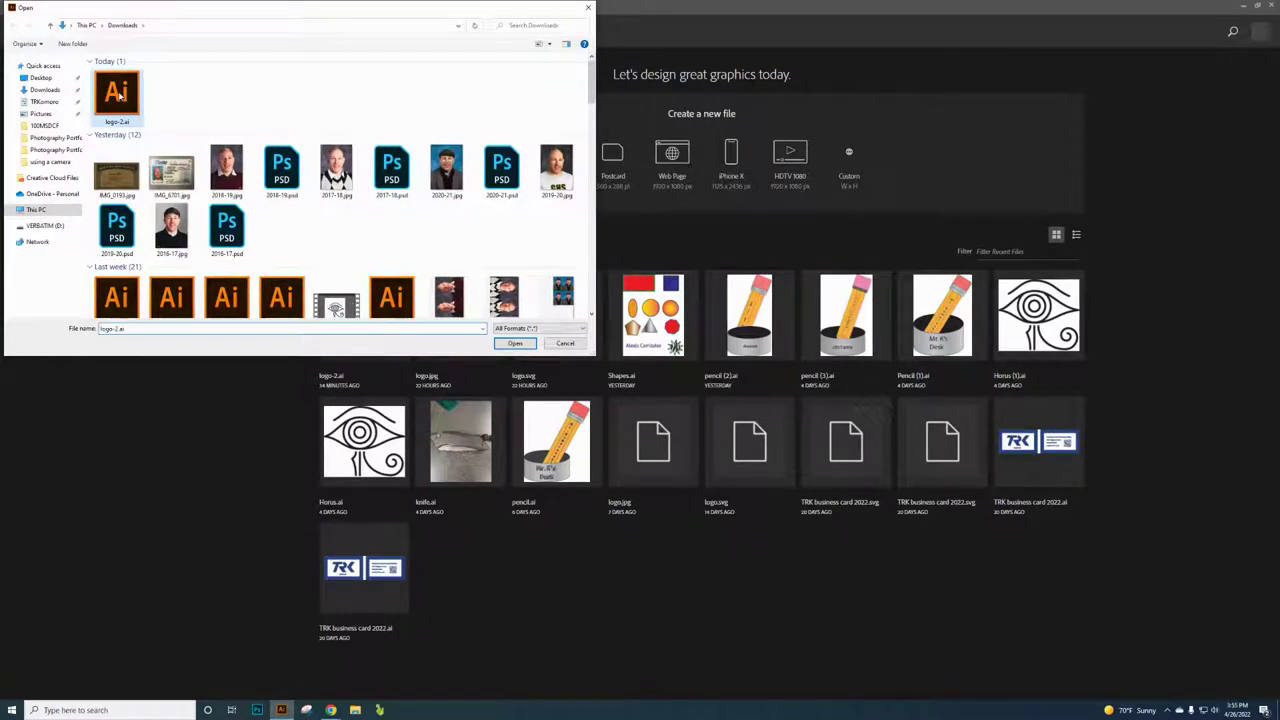
left_click(518, 344)
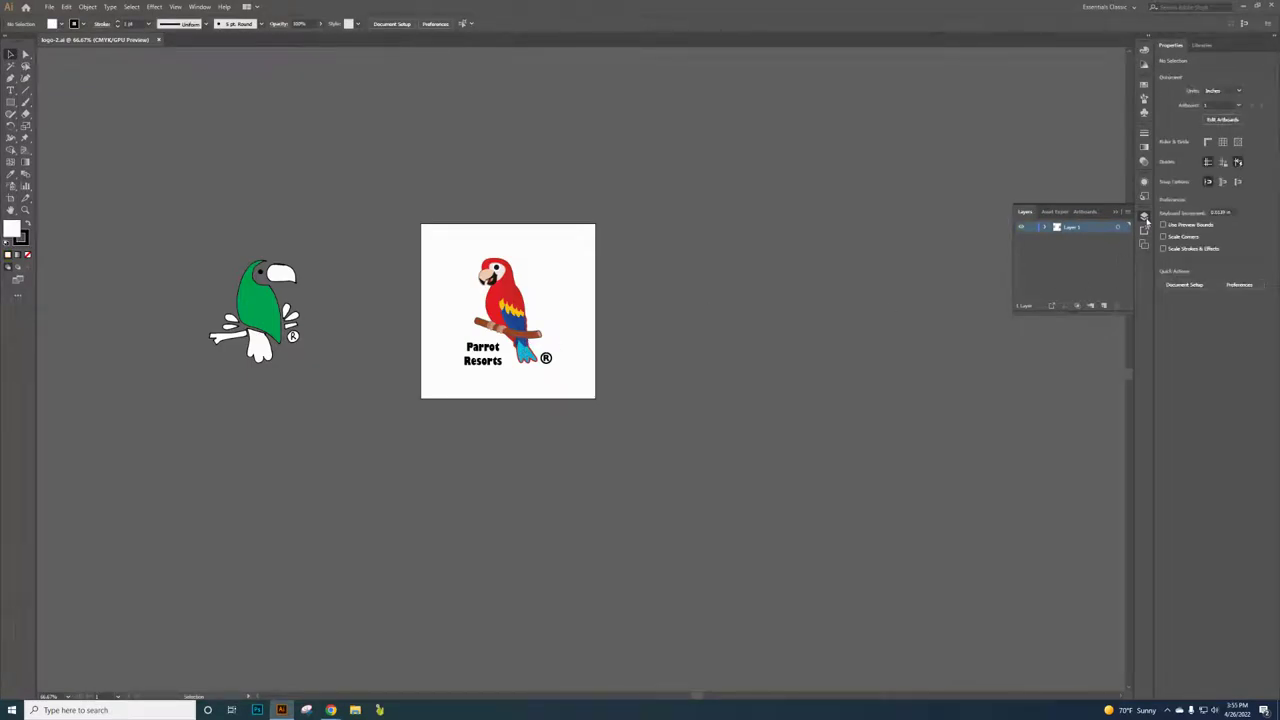
Step: Switch the workspace to Essentials and back to Essentials Classic
left_click(1144, 215)
left_click(1108, 8)
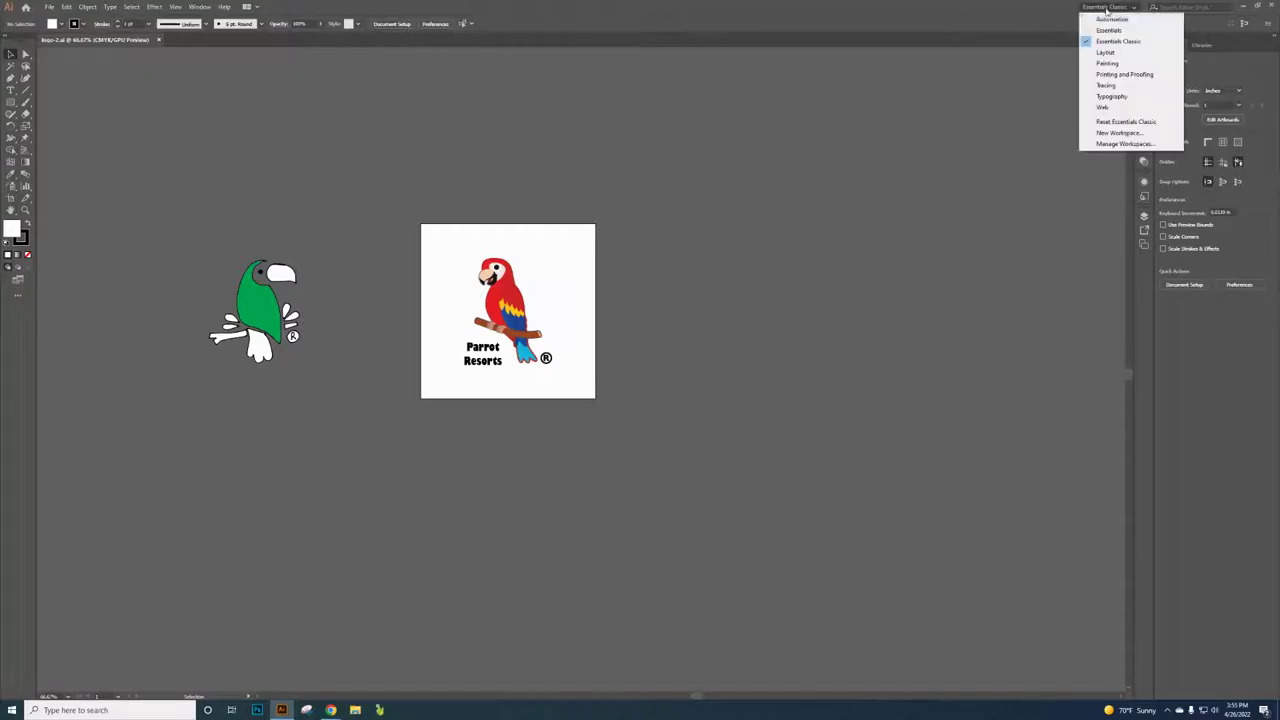
left_click(1117, 31)
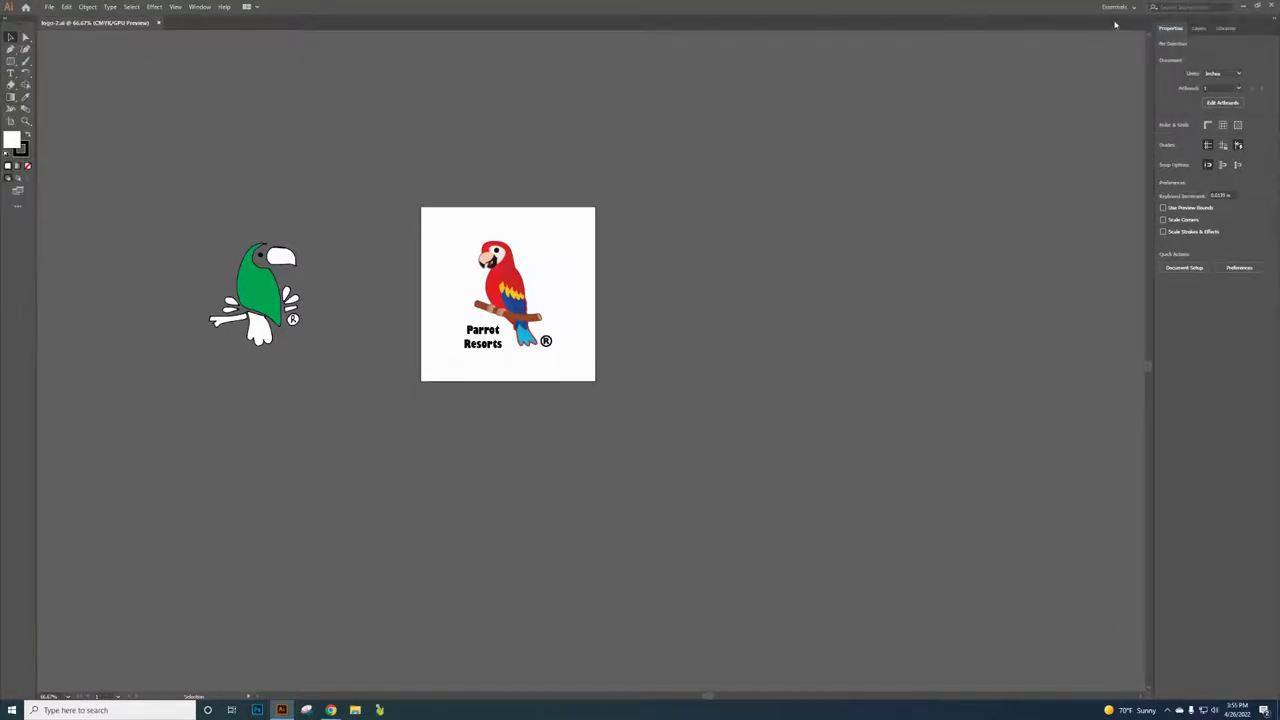
left_click(1120, 9)
left_click(1137, 41)
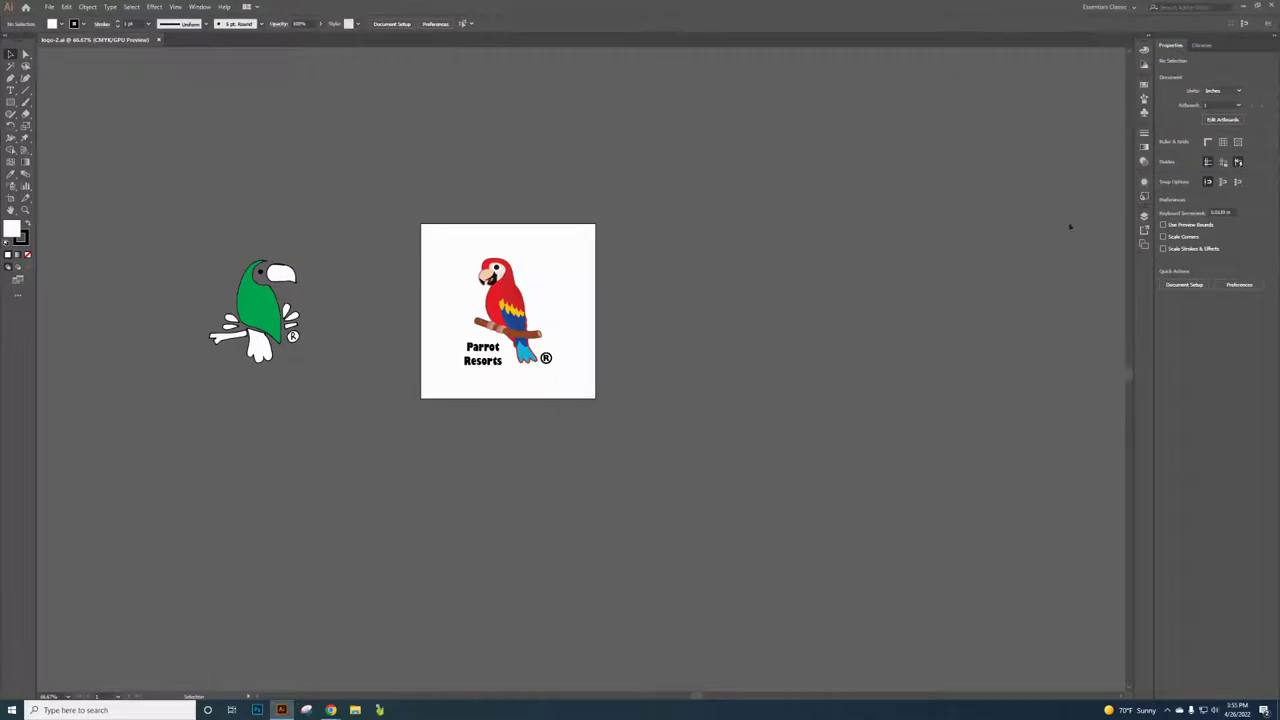
Step: Create a new layer above Layer 1 and name it "text"
left_click(1143, 216)
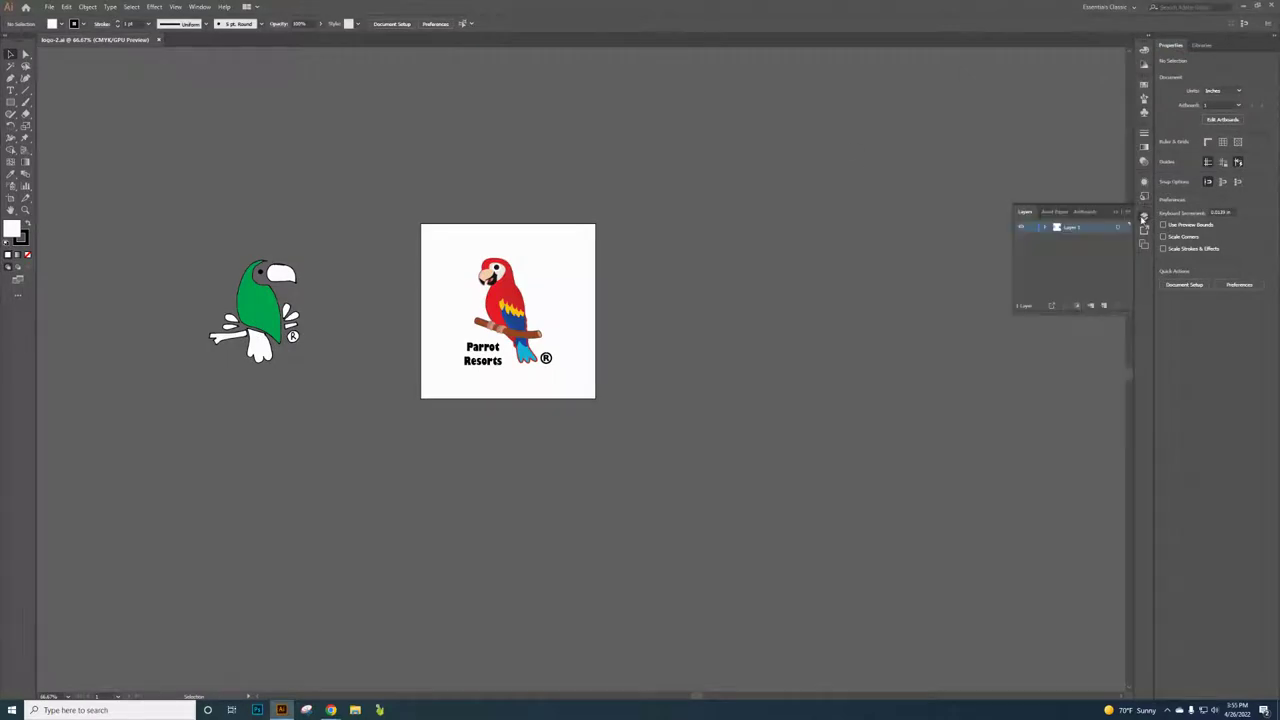
left_click(1105, 306)
double_click(1074, 229)
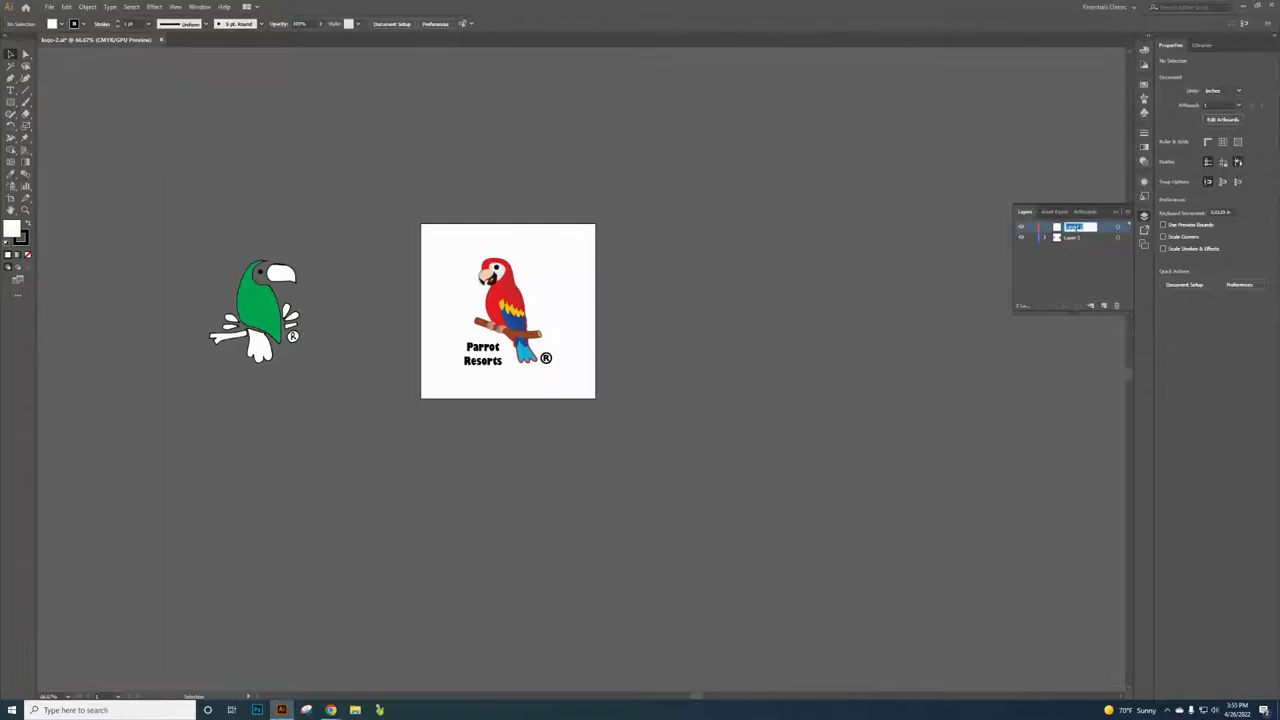
type("bl")
key("Return")
Step: Move the "Parrot Resorts" lettering from Layer 1 to the text layer
left_click(490, 362)
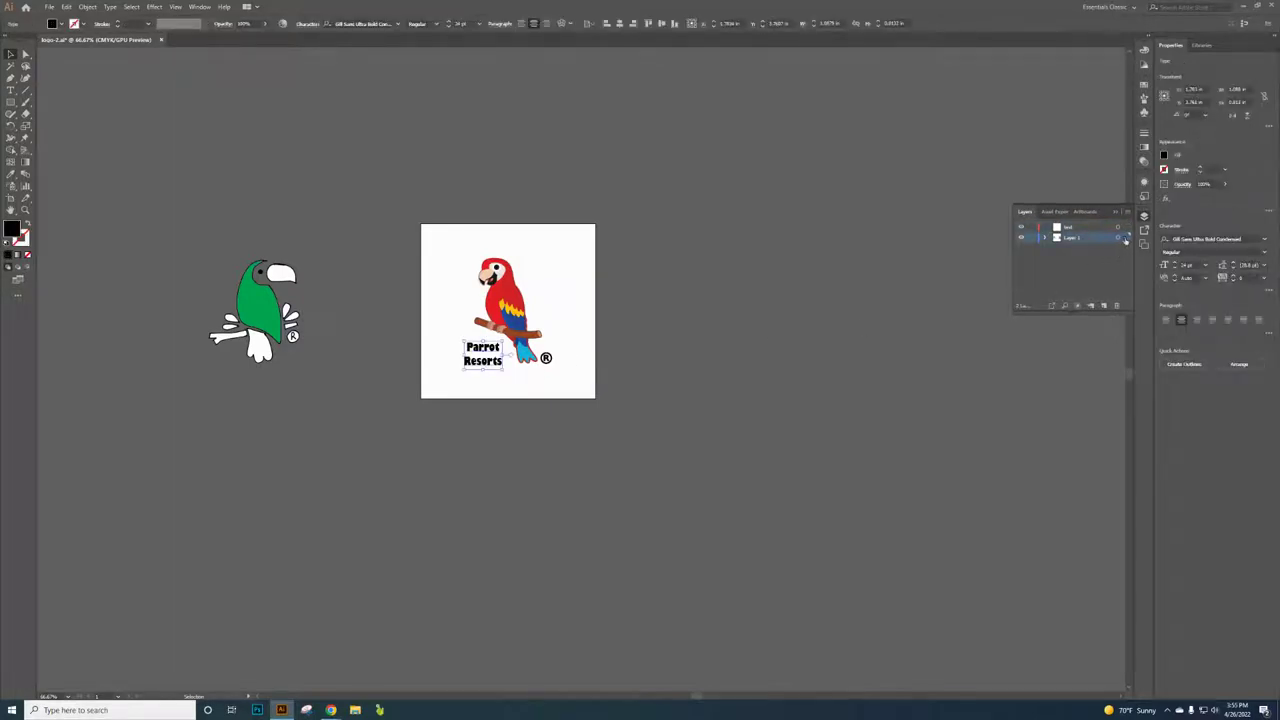
left_click_drag(1125, 233, 1125, 227)
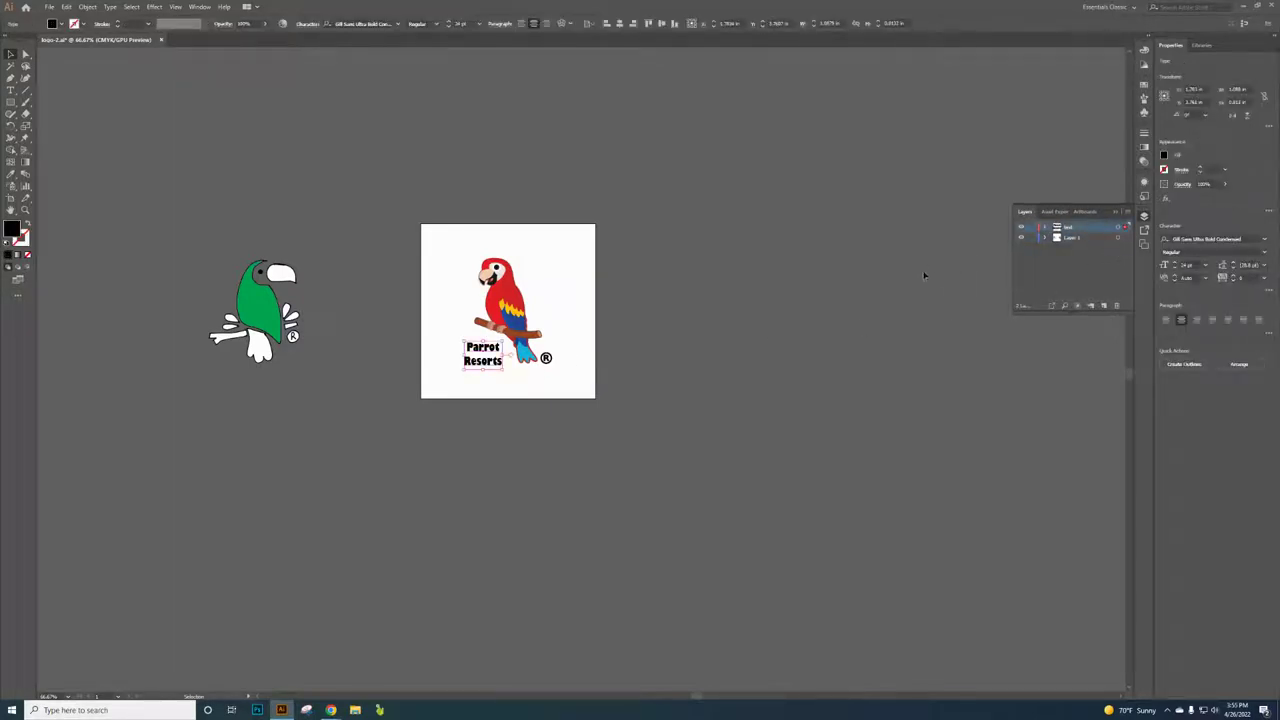
left_click(785, 324)
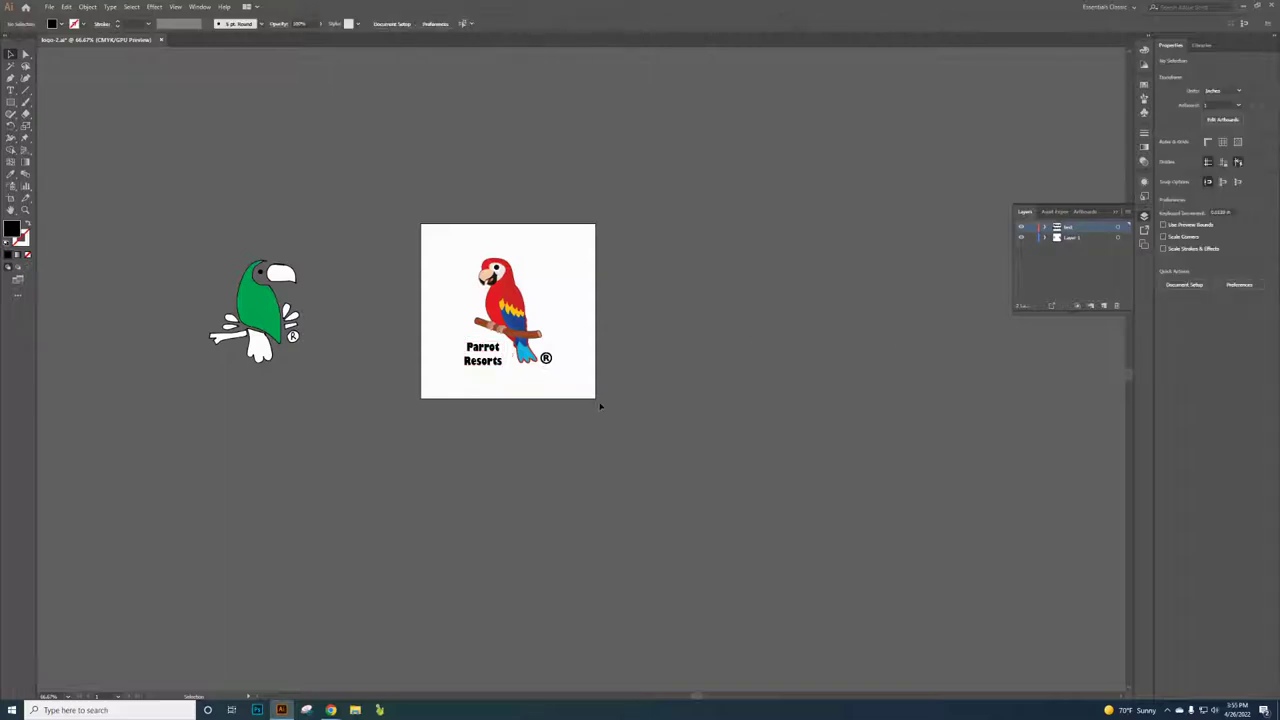
Step: Delete the registered symbols beside the red parrot logo and the green toucan logo
left_click(546, 352)
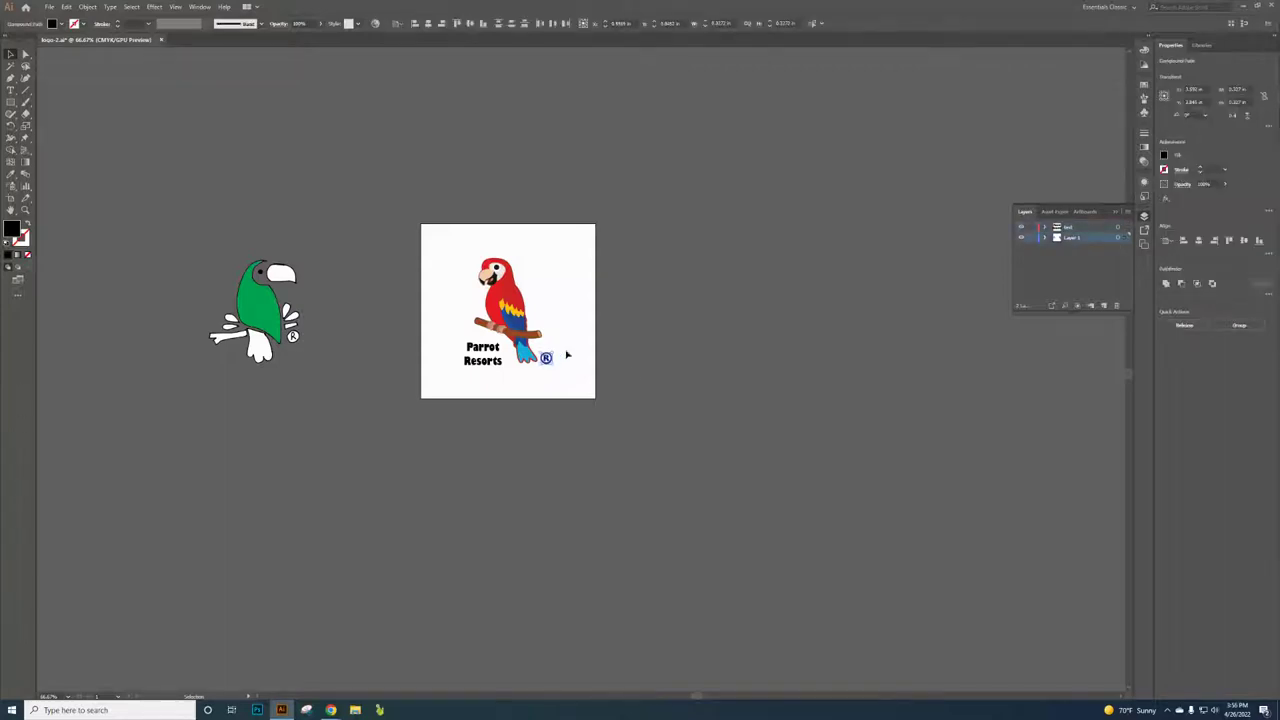
key("Delete")
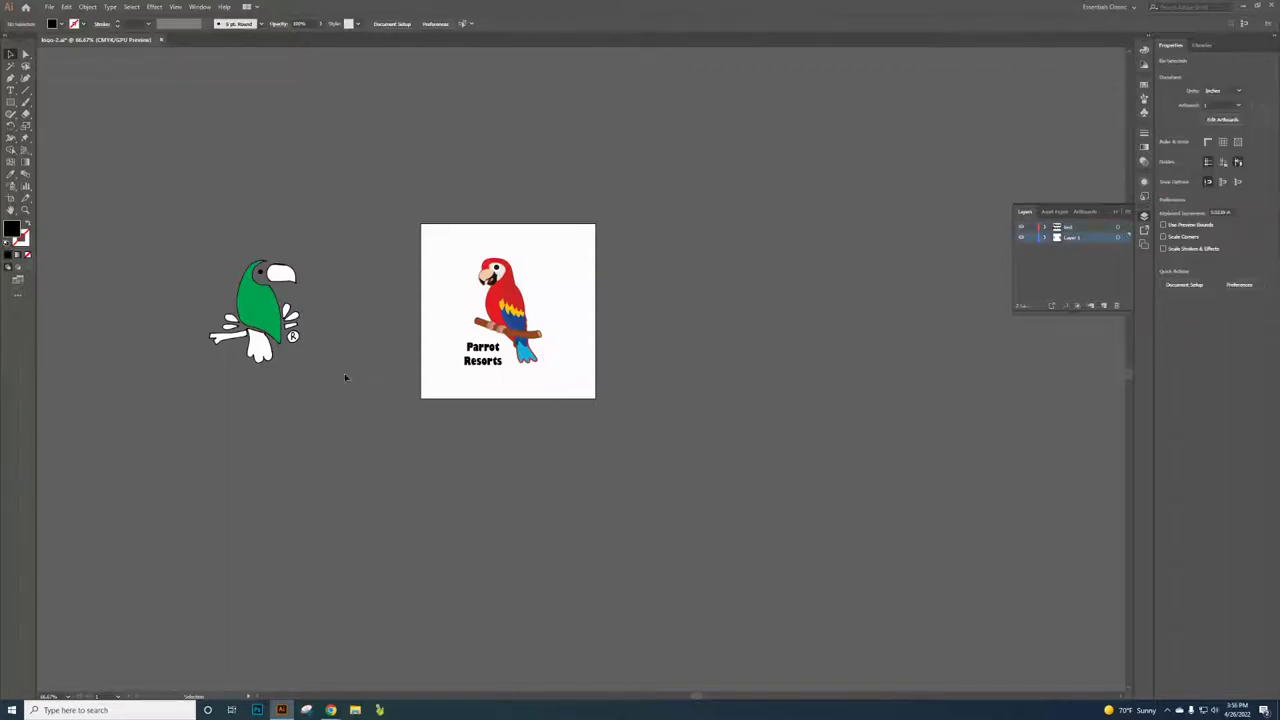
left_click(292, 337)
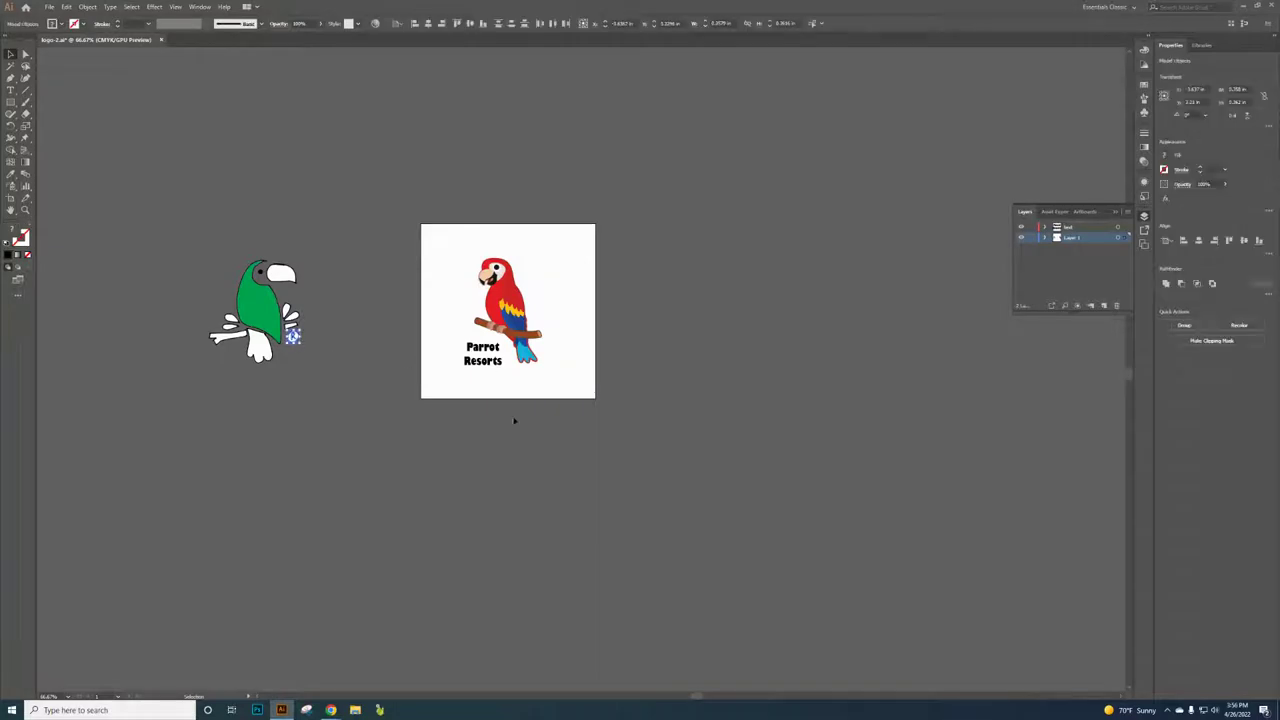
key("Delete")
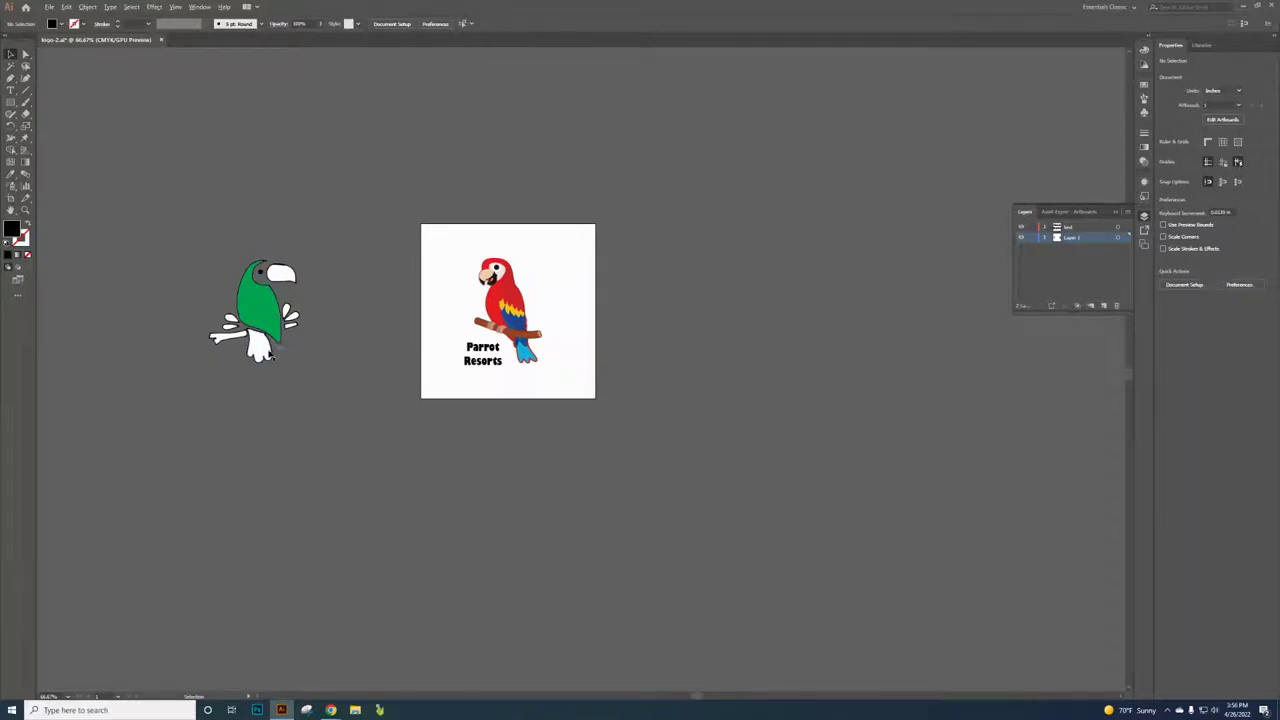
Step: Change the fill of the toucan's green body to black
scroll(243, 332, "up", 5)
scroll(358, 338, "down", 4)
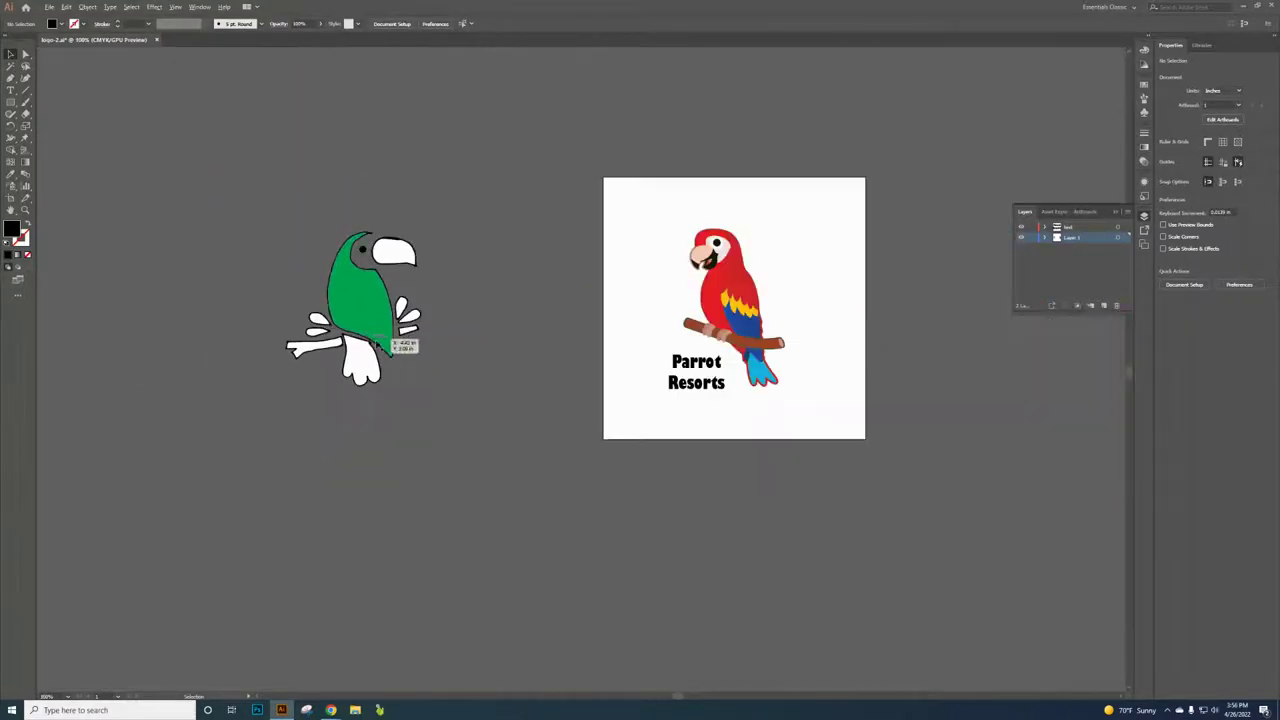
scroll(370, 313, "up", 1)
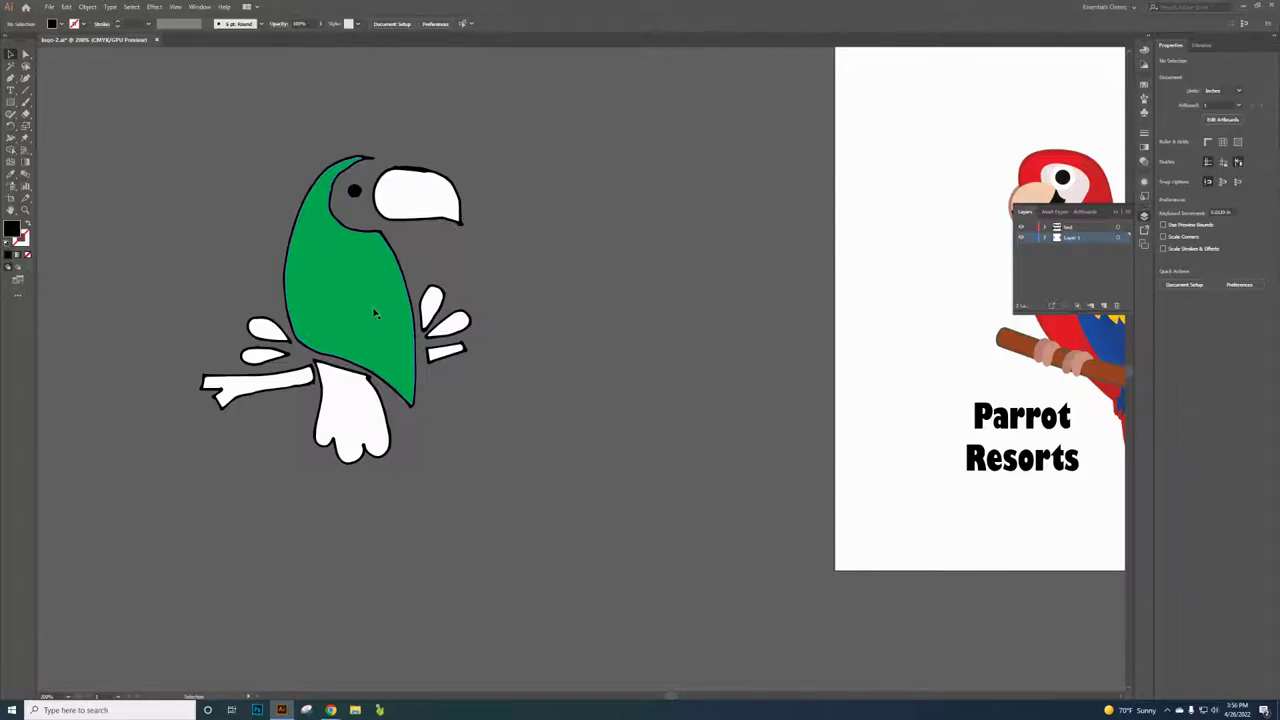
left_click(373, 313)
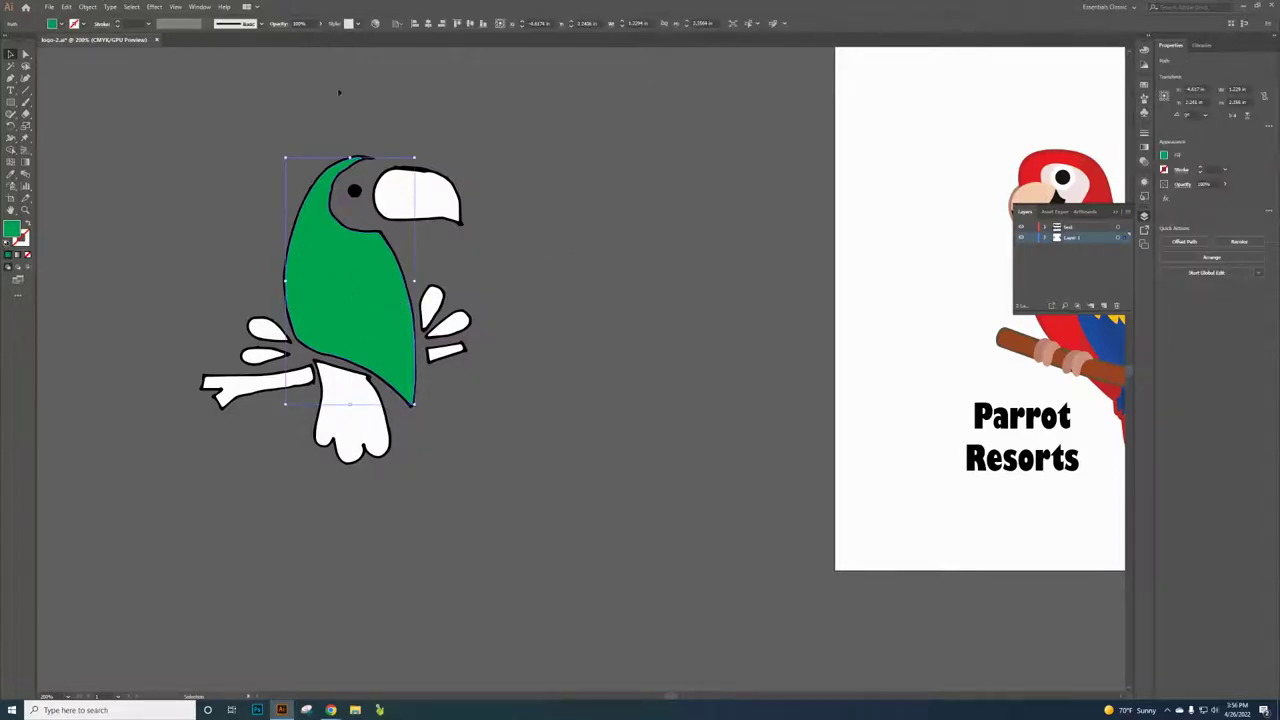
left_click(61, 24)
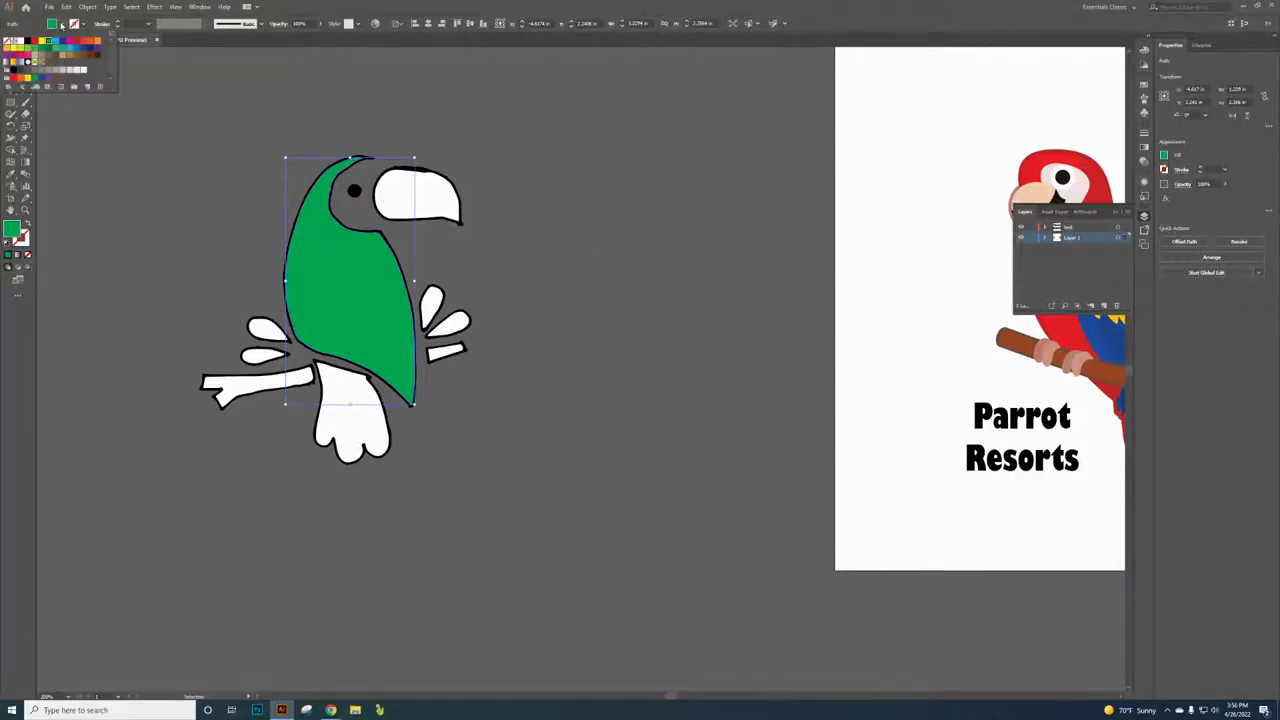
key("Escape")
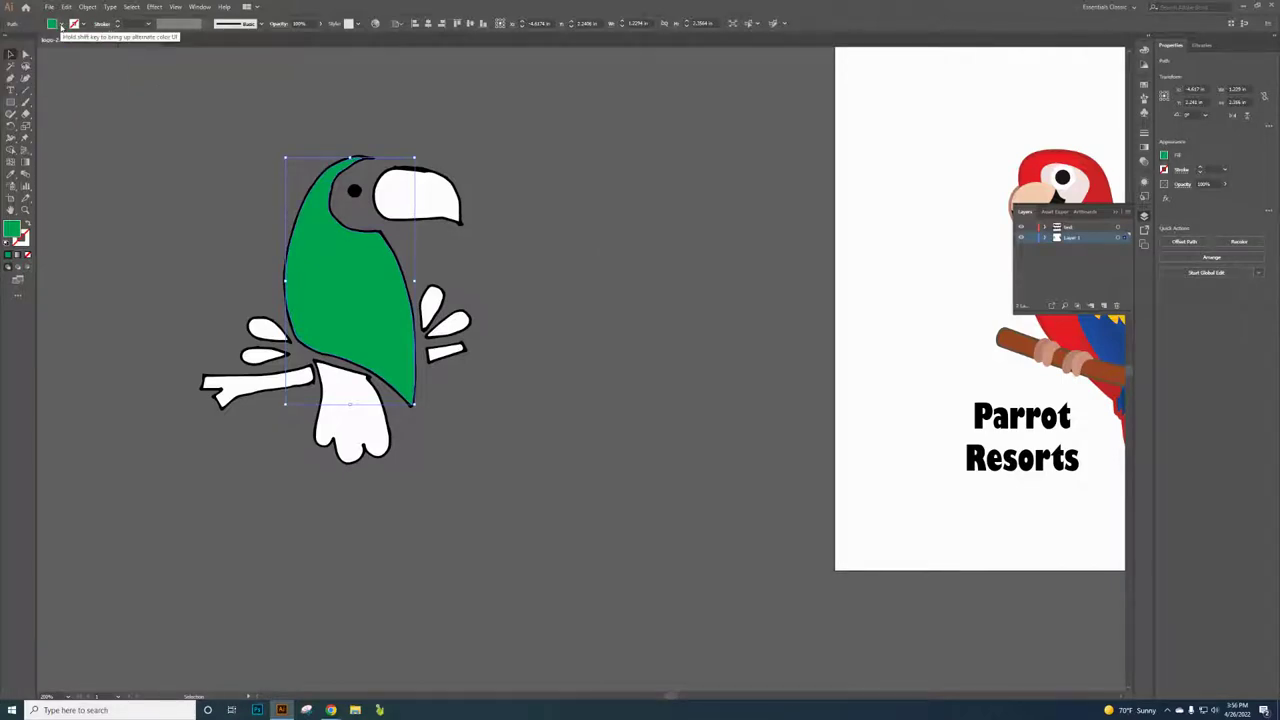
left_click(1145, 96)
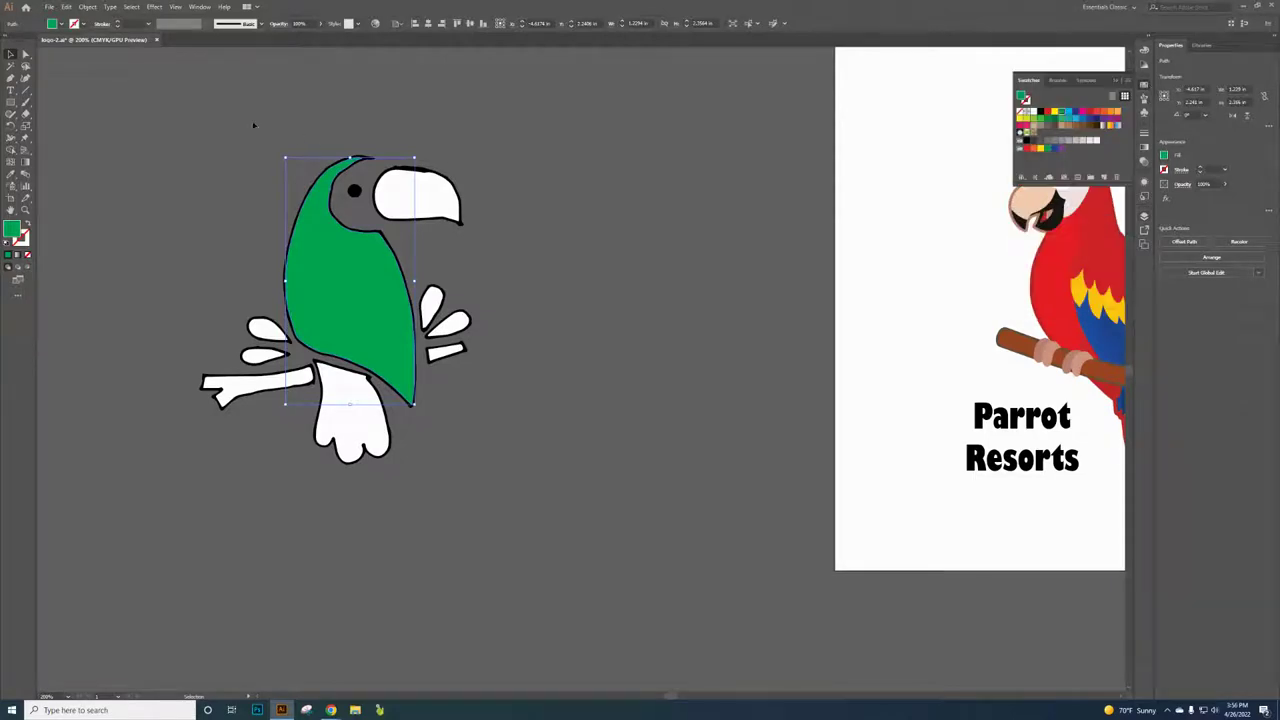
left_click(60, 23)
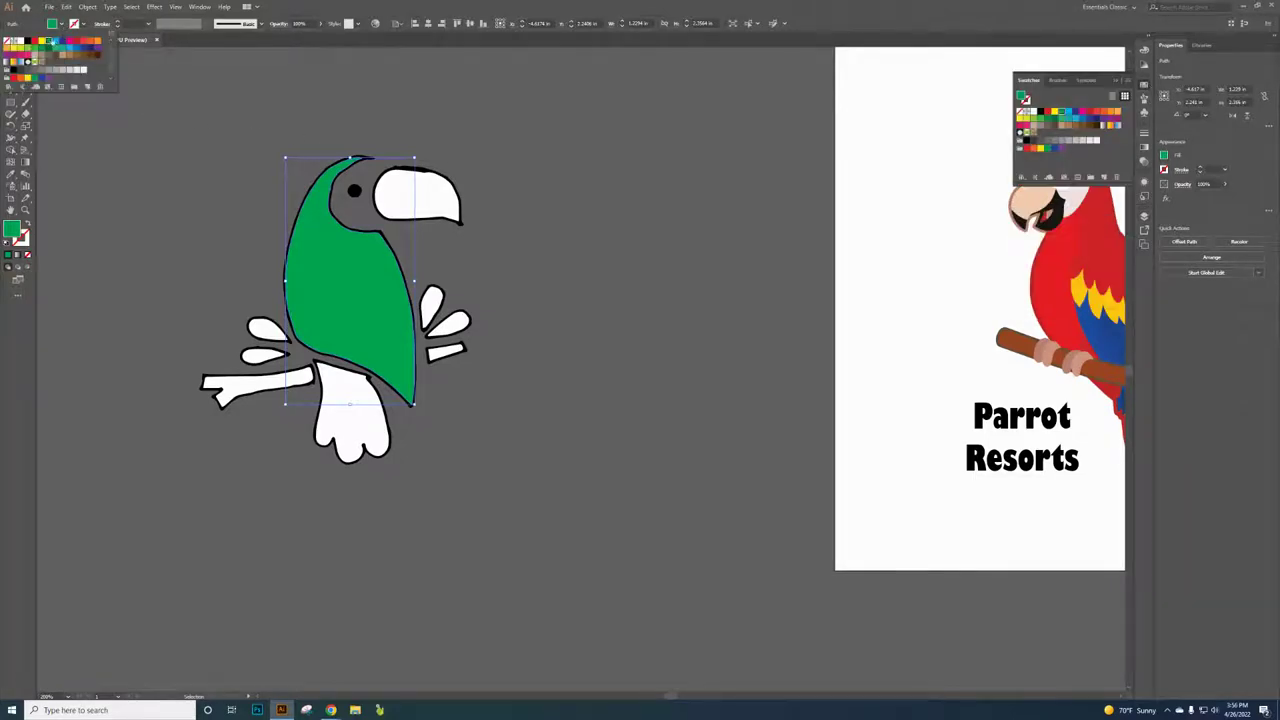
left_click(31, 42)
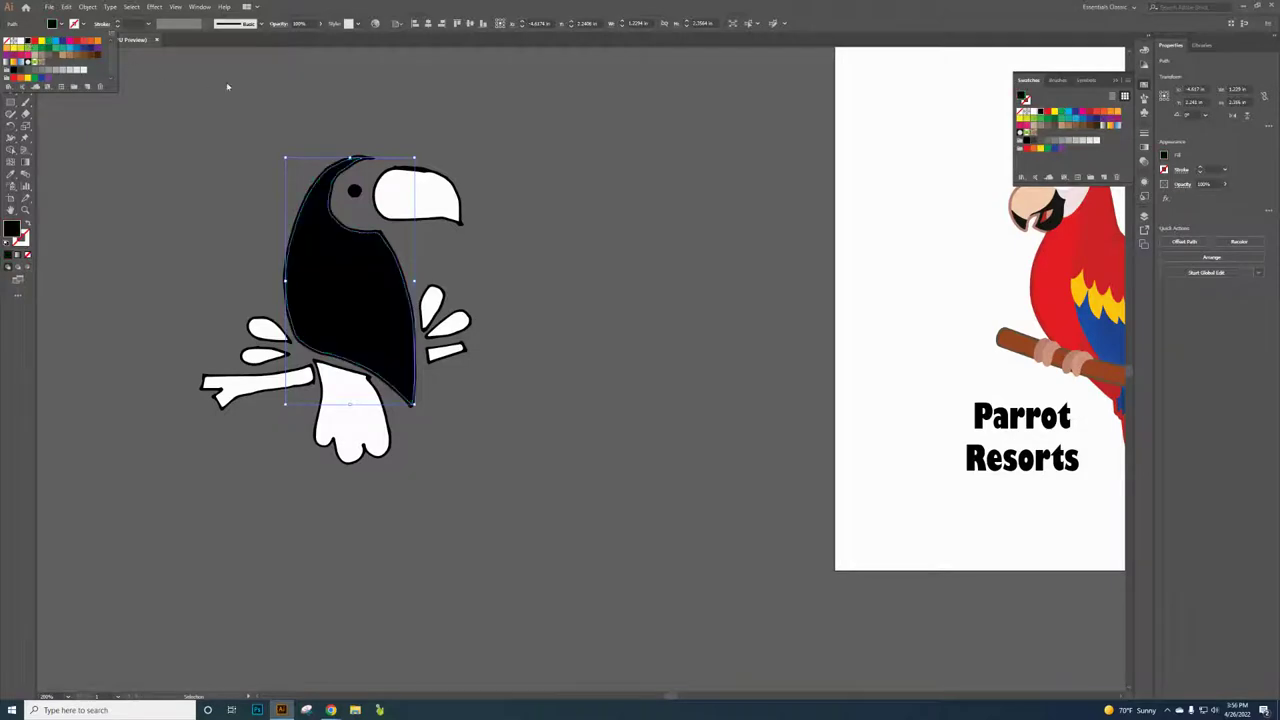
Step: Fill the toucan's white beak with black
left_click(423, 195)
left_click(440, 200)
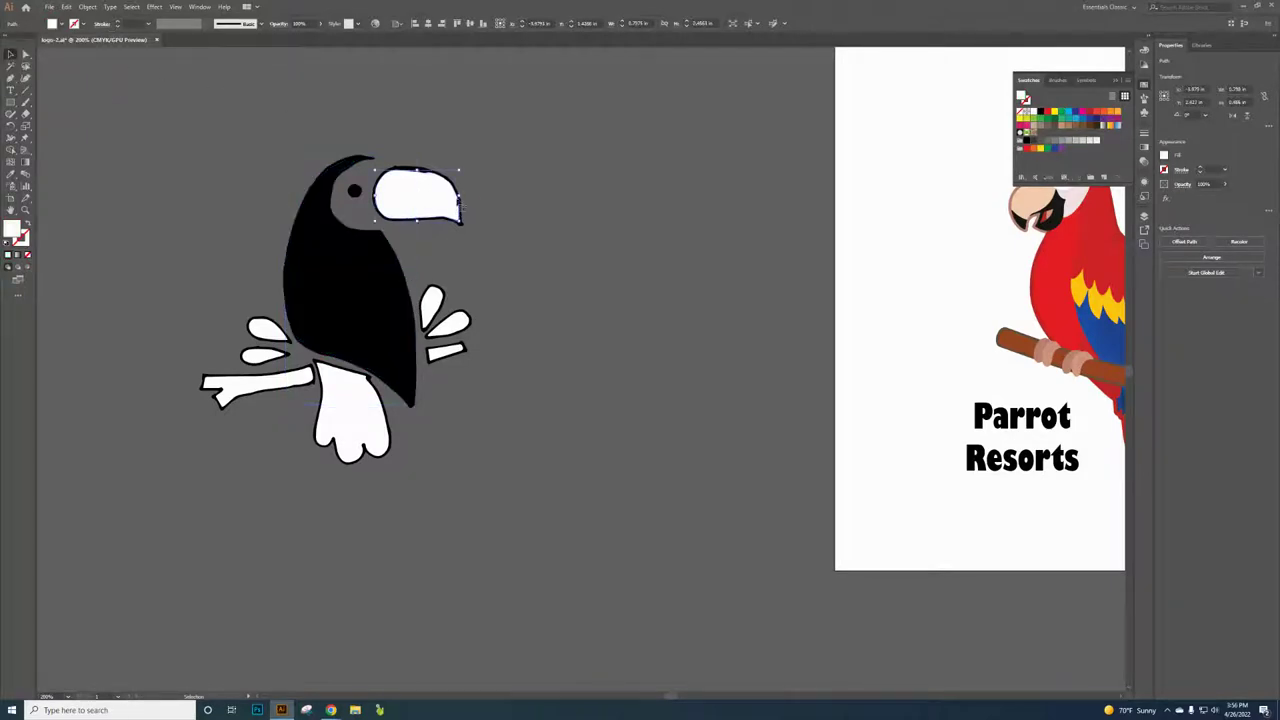
left_click(1041, 112)
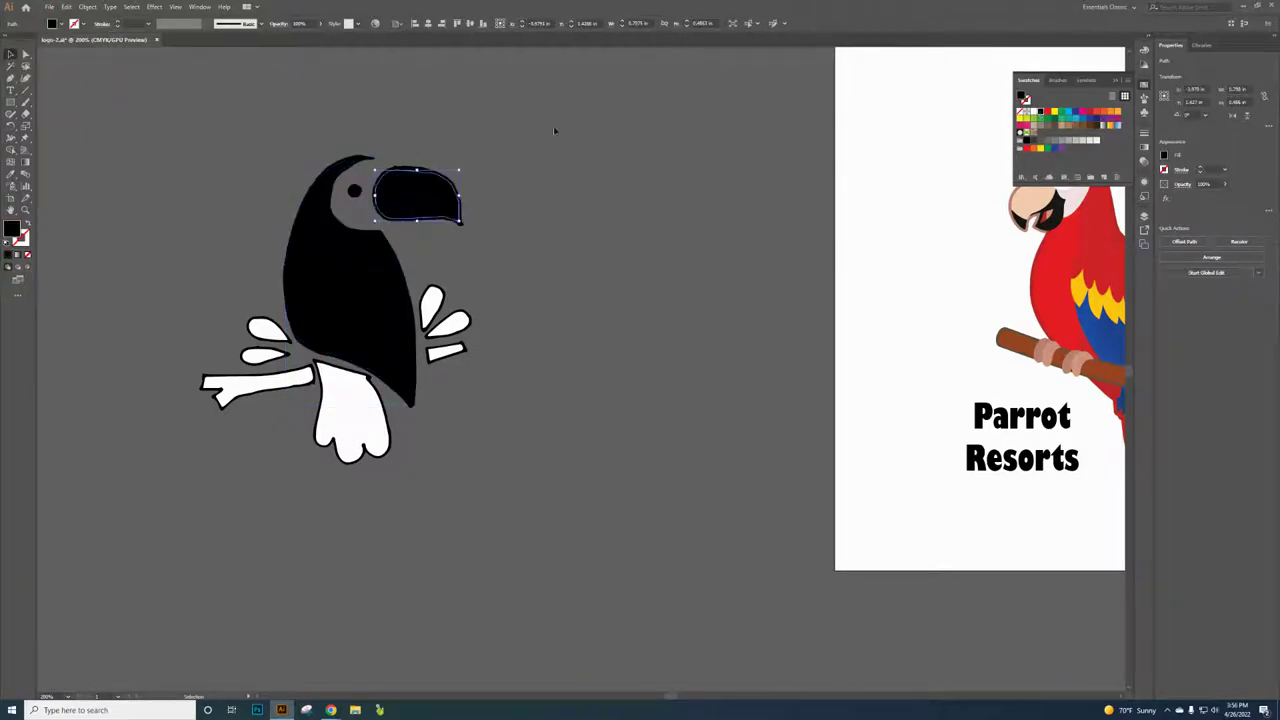
Step: Fill the uppermost white leaf shape just right of the toucan's body with black
left_click(432, 305)
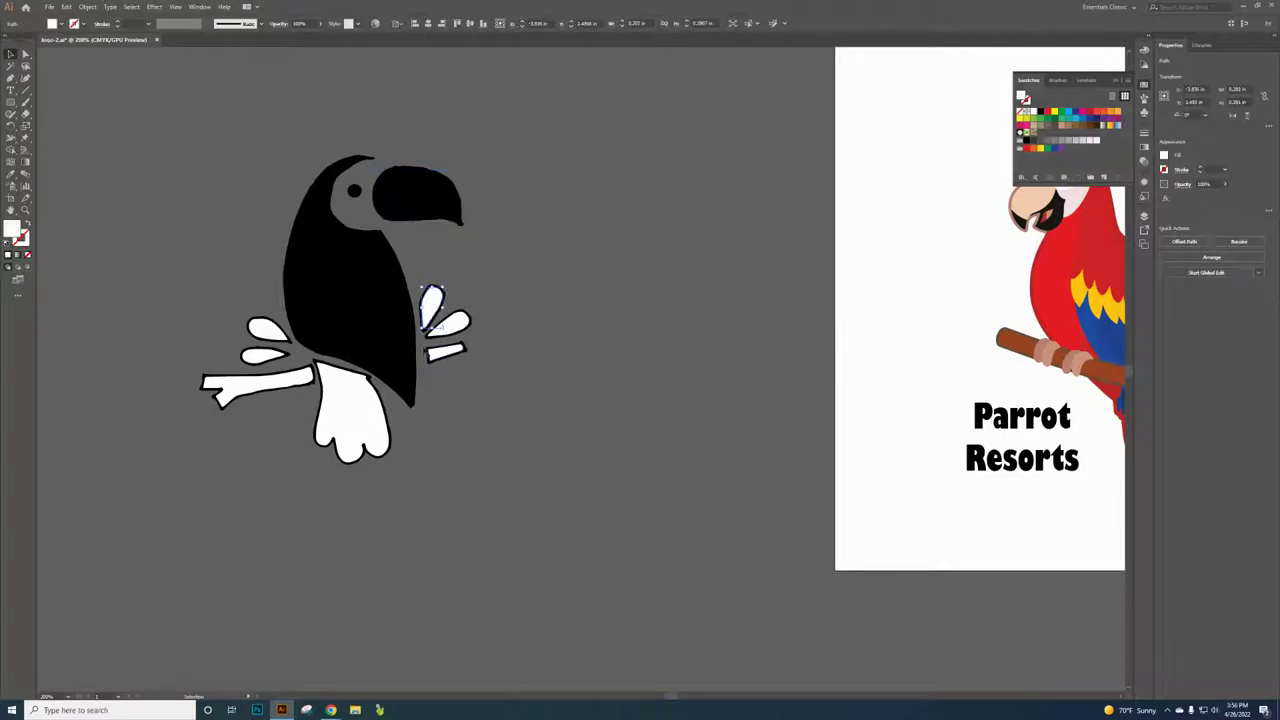
left_click(62, 23)
left_click(32, 45)
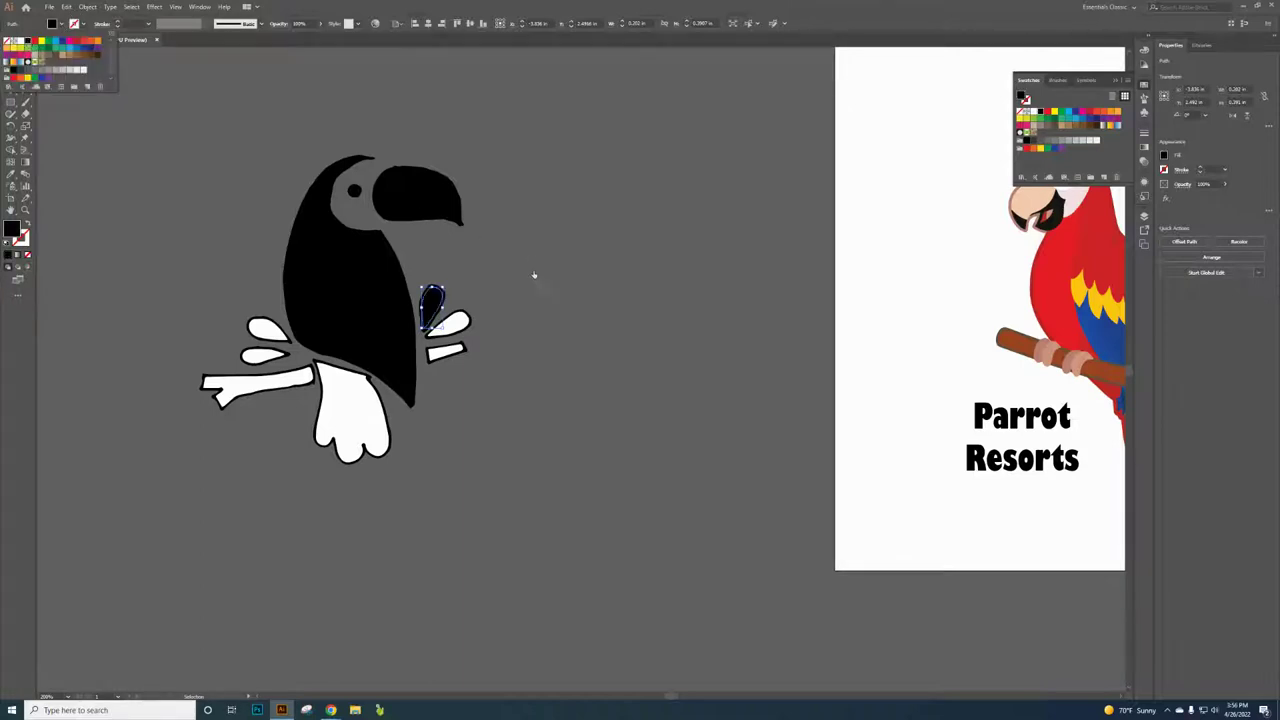
Step: Fill the toucan's remaining white leaves, branch pieces and tail with black
left_click(450, 322)
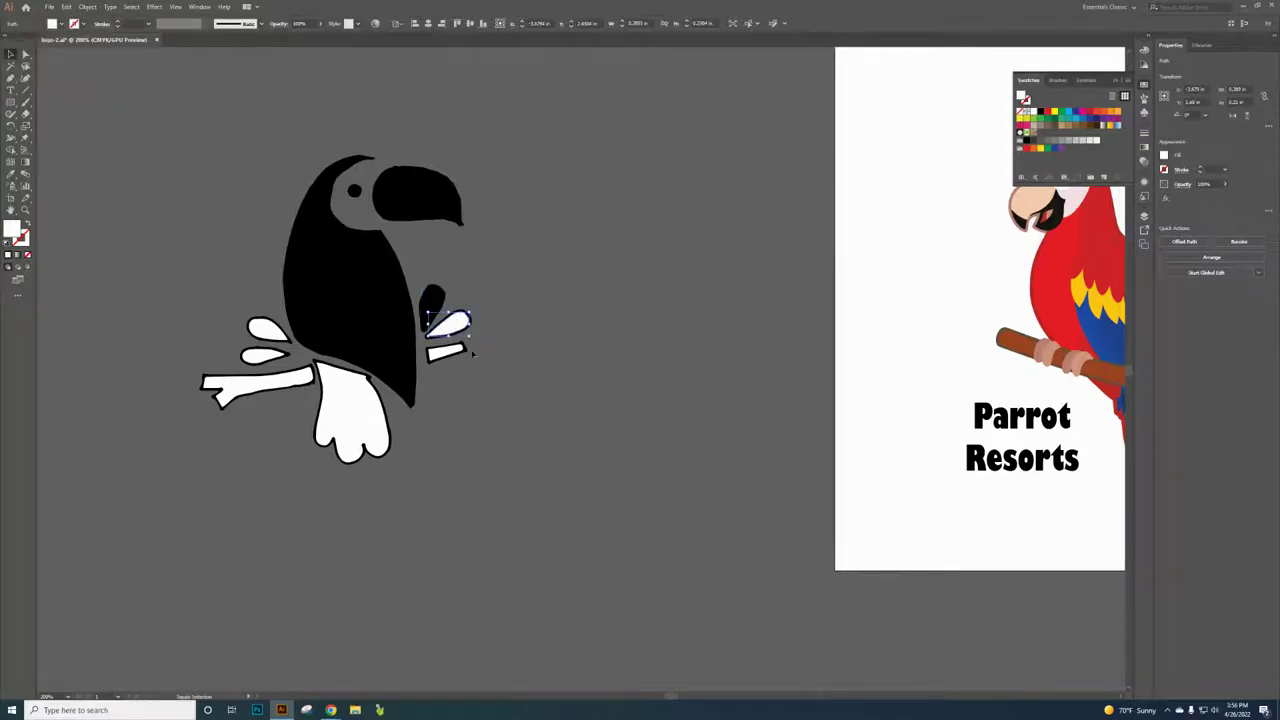
left_click(352, 425, "shift")
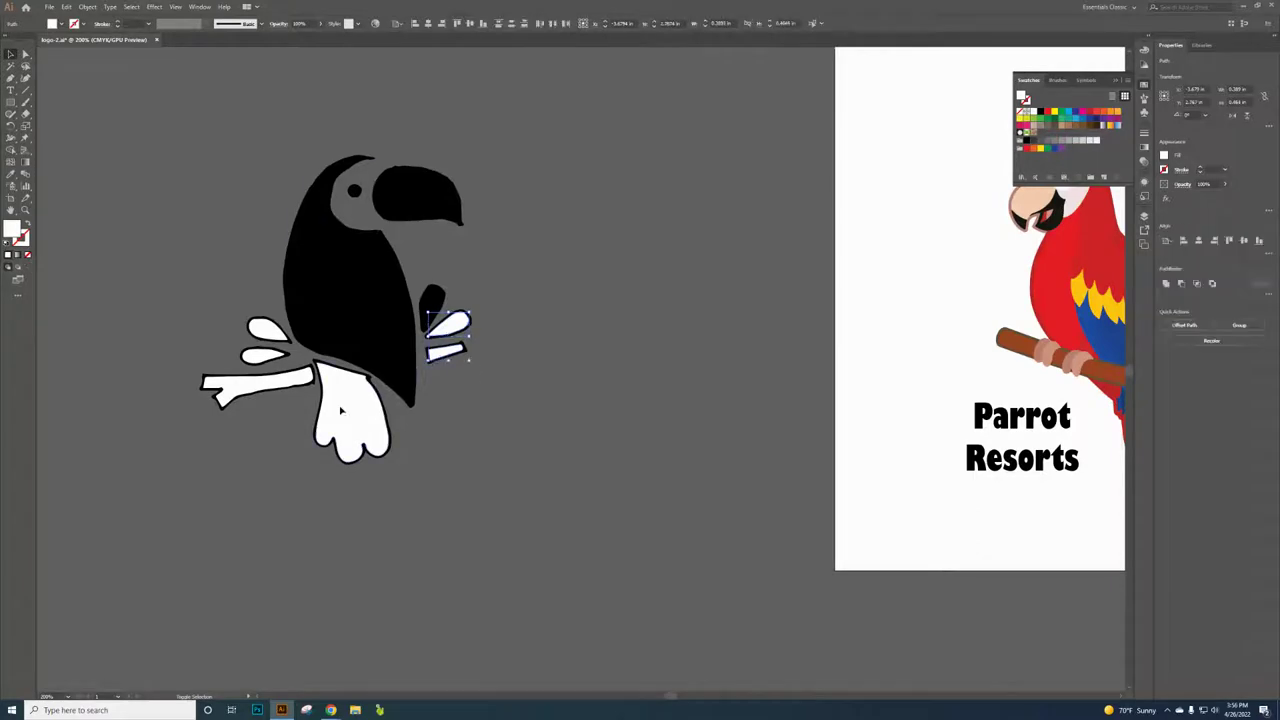
left_click(268, 364, "shift")
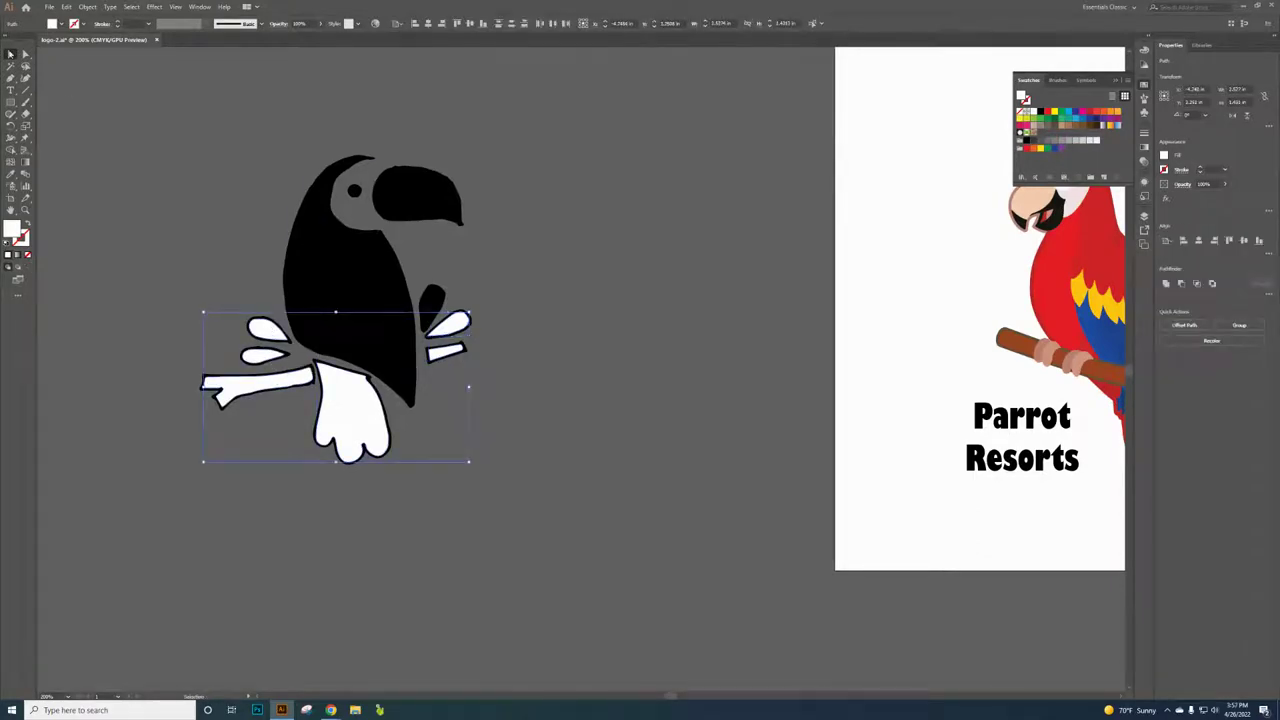
left_click(61, 23)
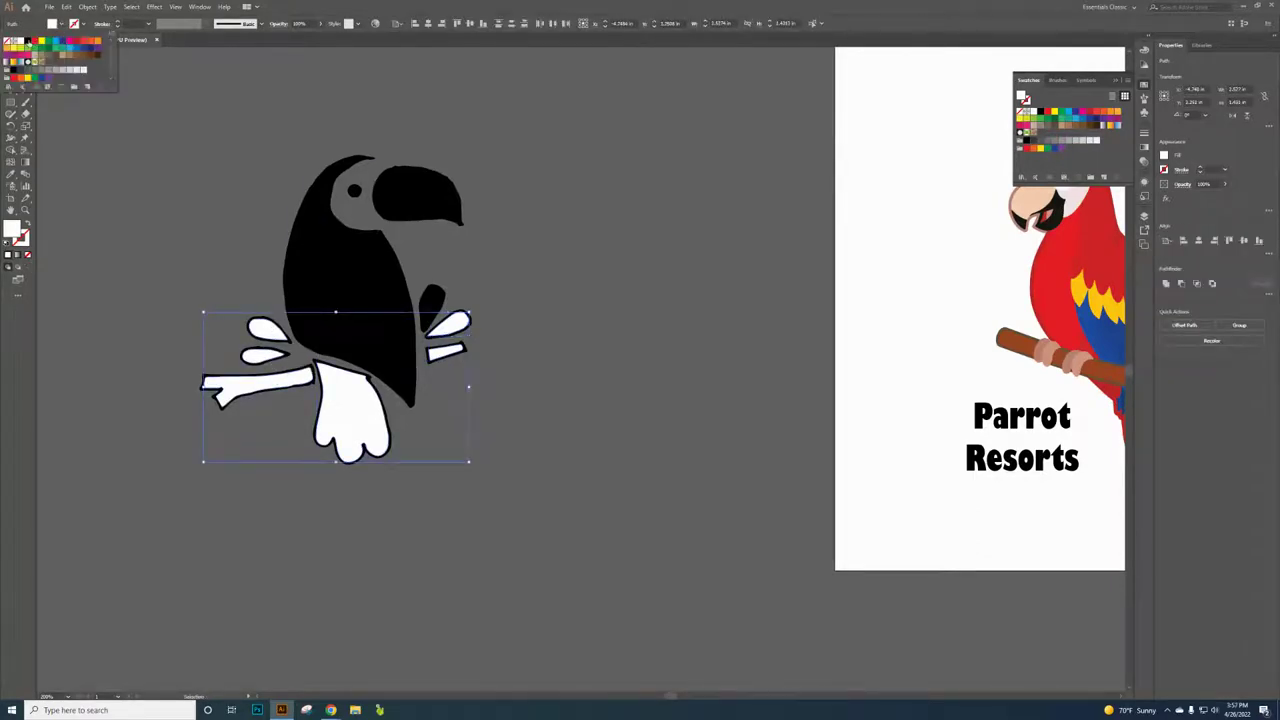
left_click(26, 41)
left_click(608, 424)
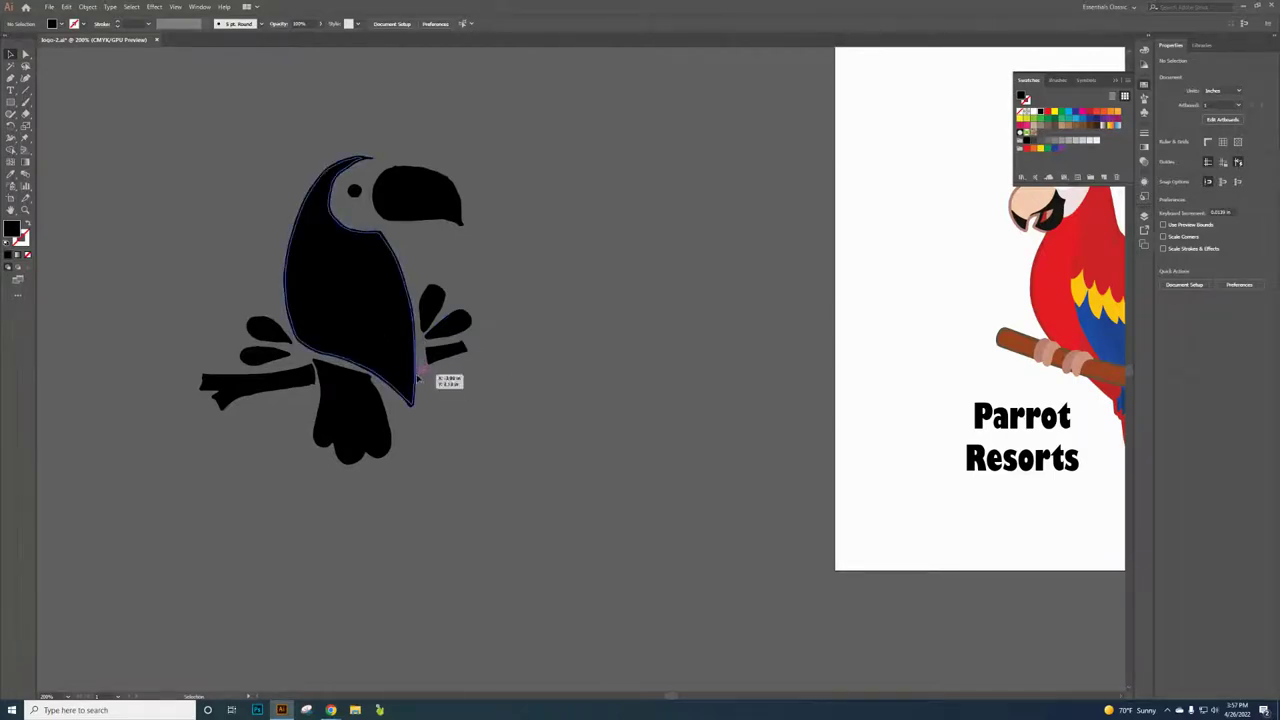
Step: Delete the separate outline shapes around the toucan's body, the short branch piece and the two leaves beside its back
scroll(433, 410, "up", 3)
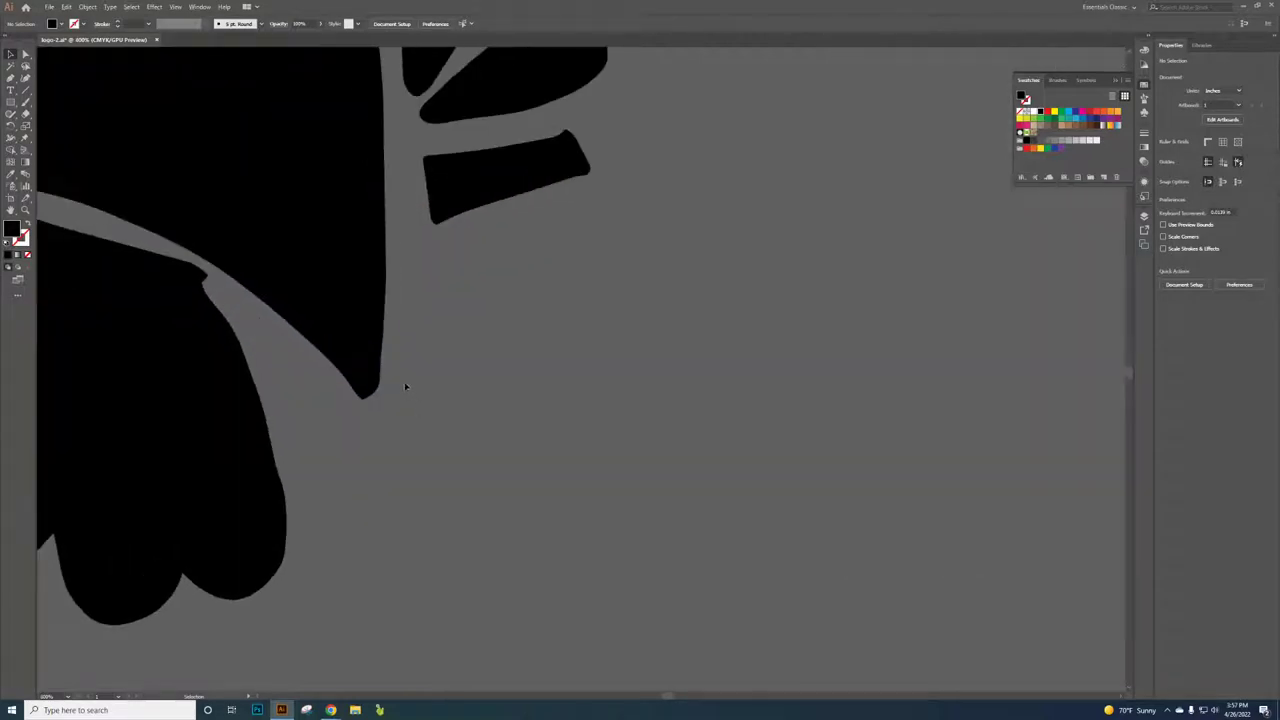
key("ctrl+z")
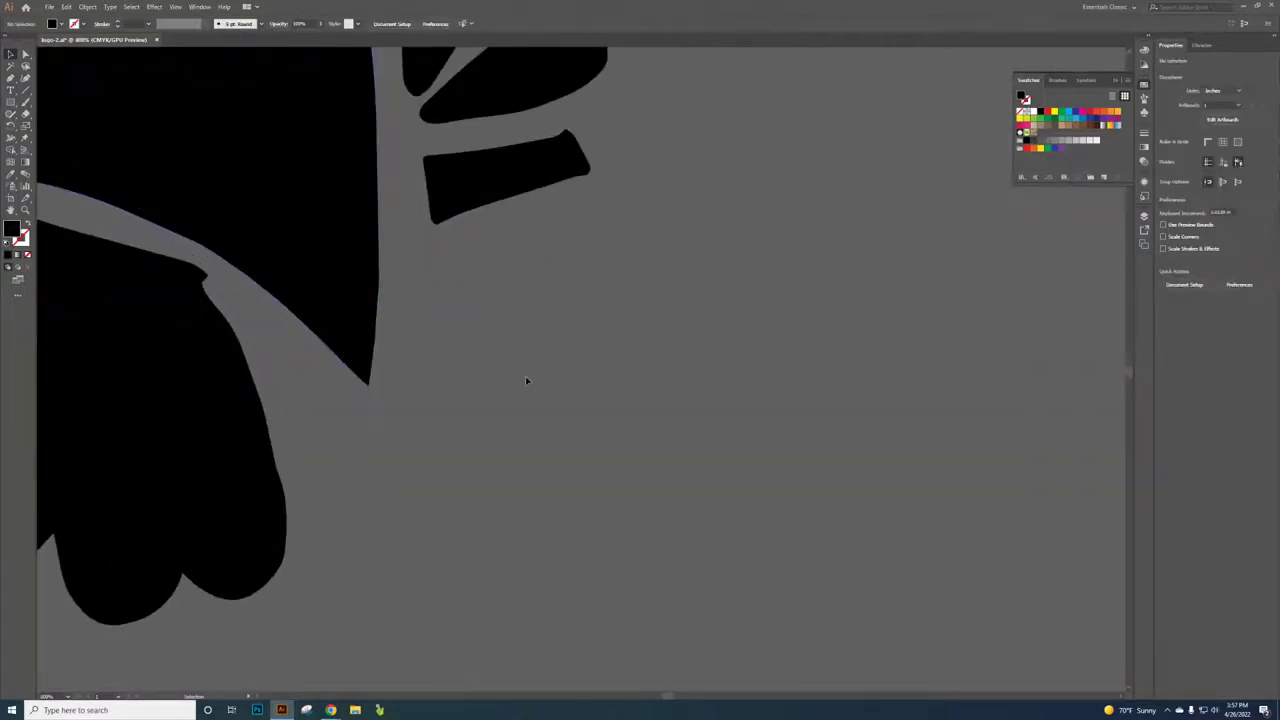
left_click(492, 208)
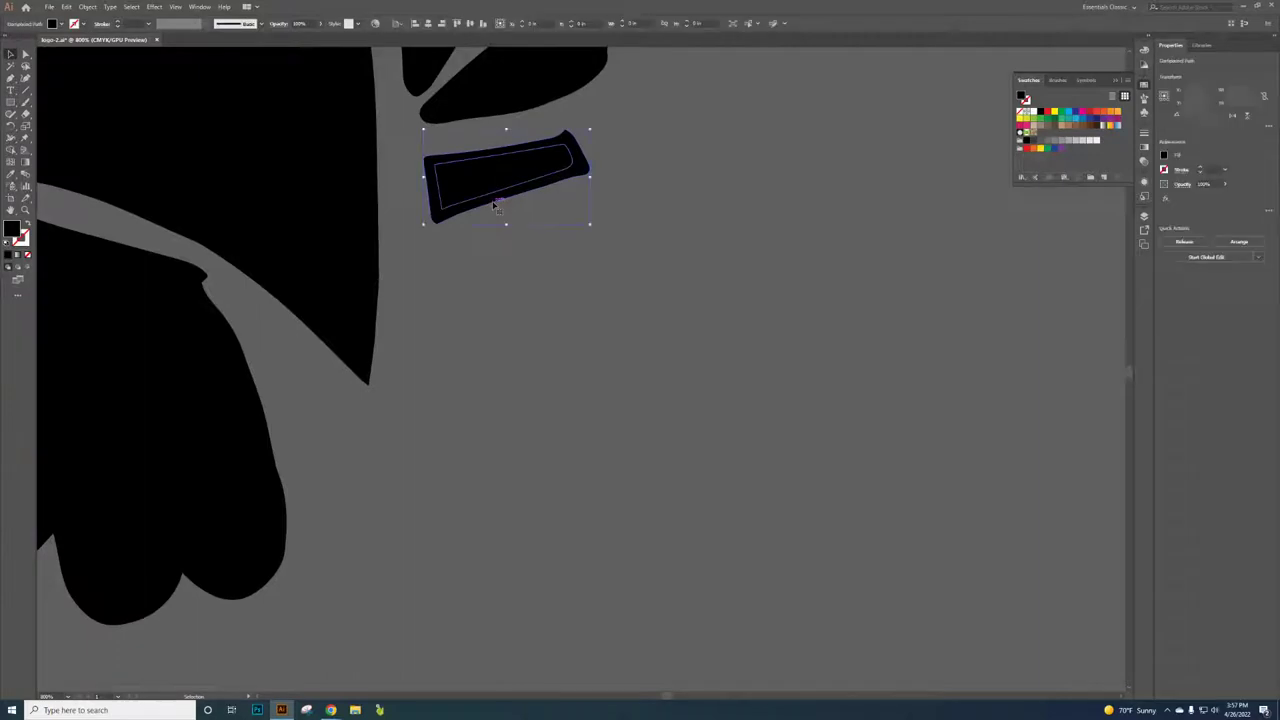
key("ctrl+z")
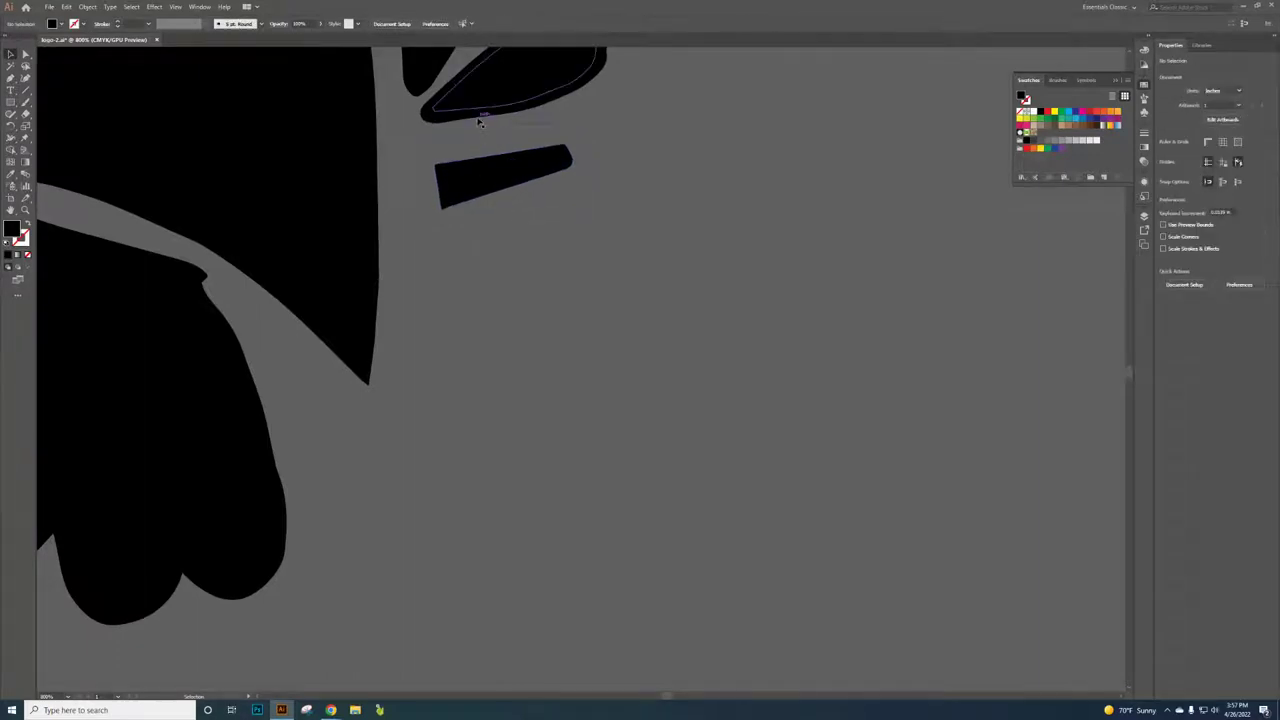
left_click(477, 120)
key("ctrl+z")
key("ctrl+z")
key("ctrl+z")
key("ctrl+z")
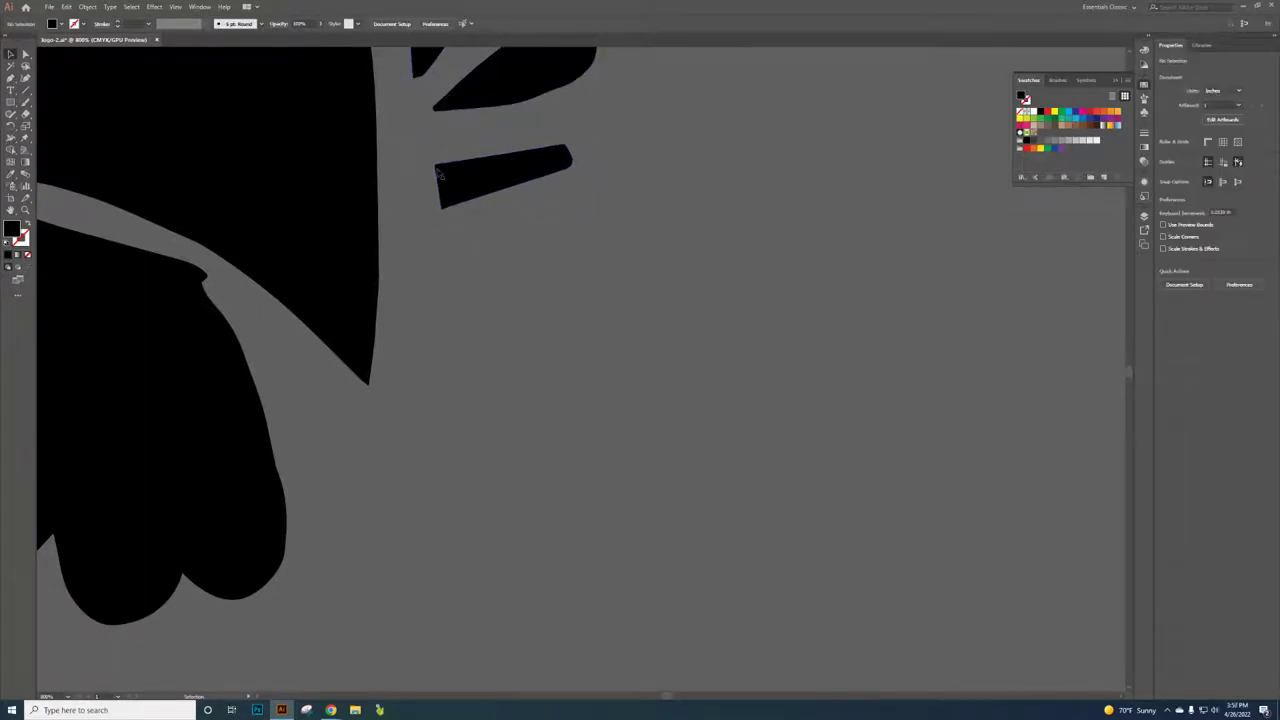
Step: Delete the outline shape around the toucan's beak
scroll(473, 247, "down", 3)
scroll(473, 247, "down", 2)
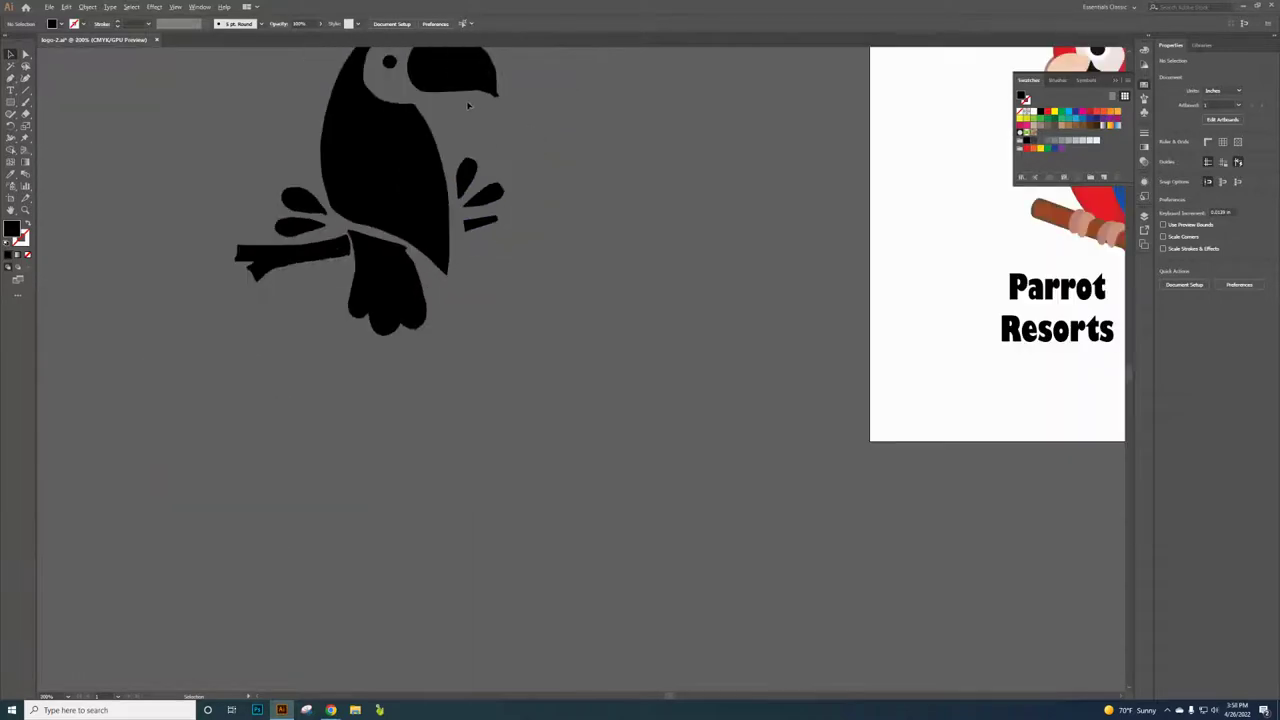
scroll(460, 99, "up", 3)
left_click(464, 76)
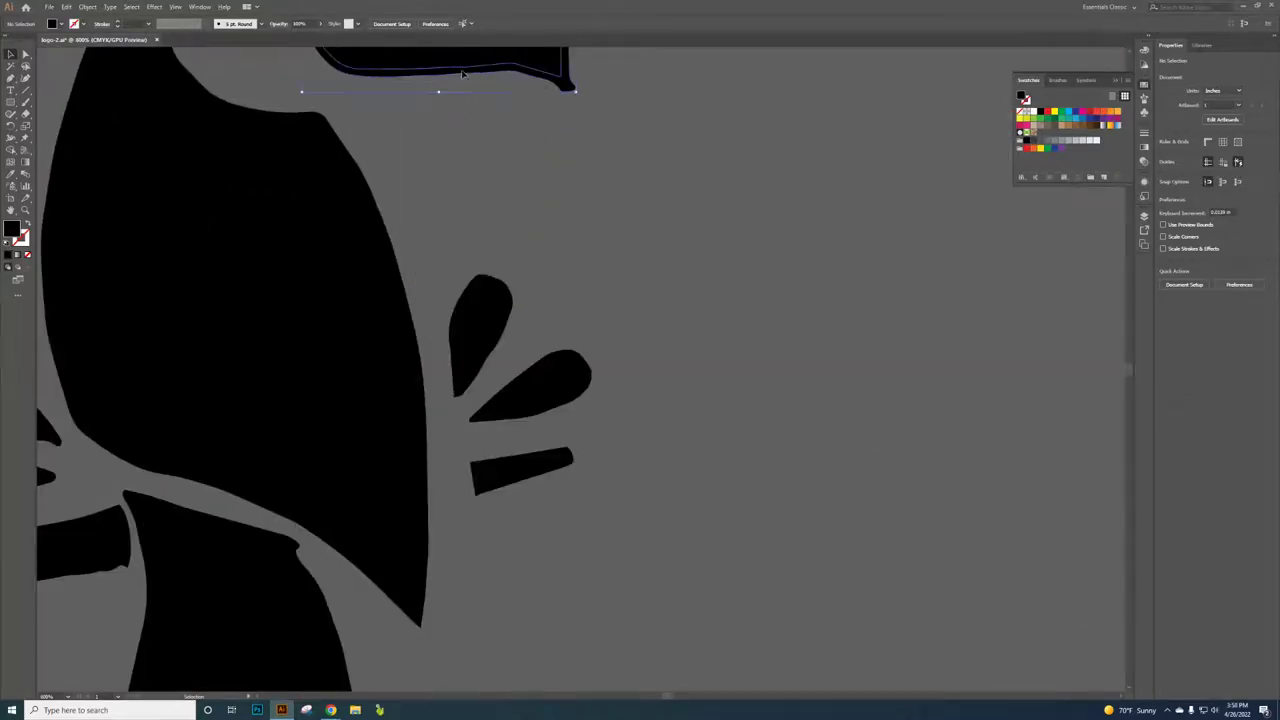
key("Delete")
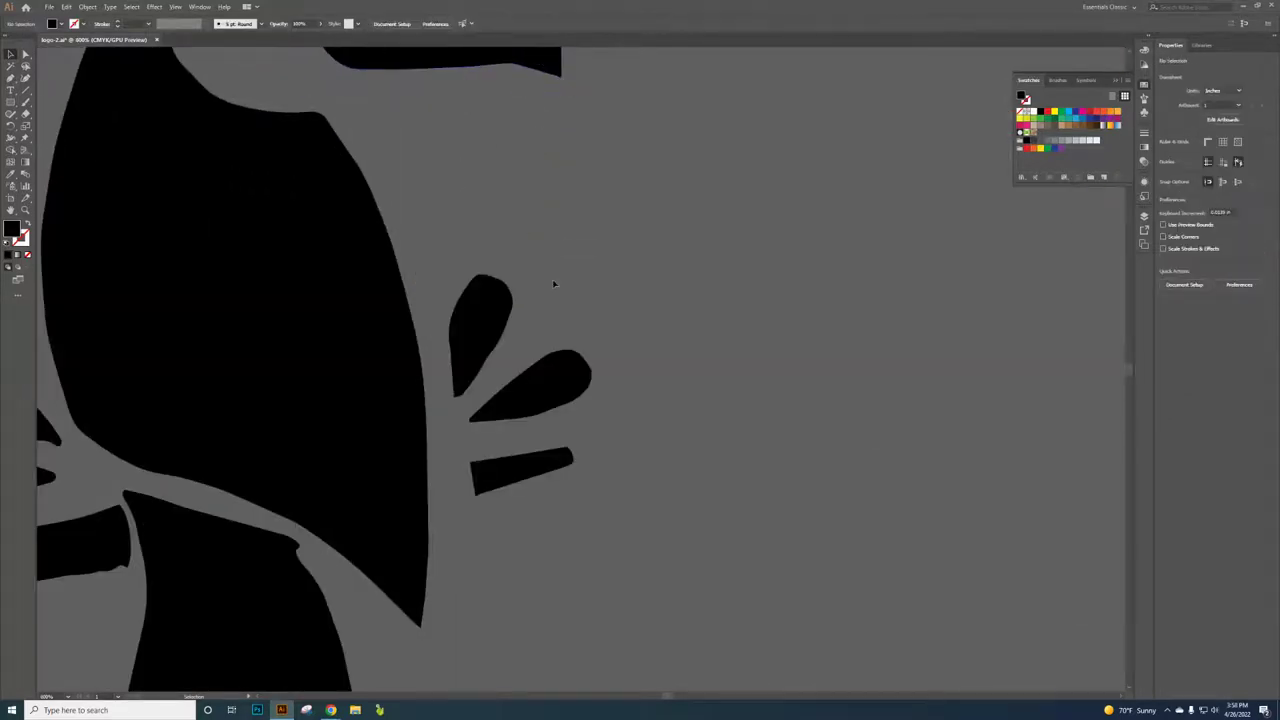
Step: Delete the outline shapes around the toucan's tail, the long branch and the leaves above that branch
scroll(553, 284, "down", 5)
scroll(513, 421, "up", 5)
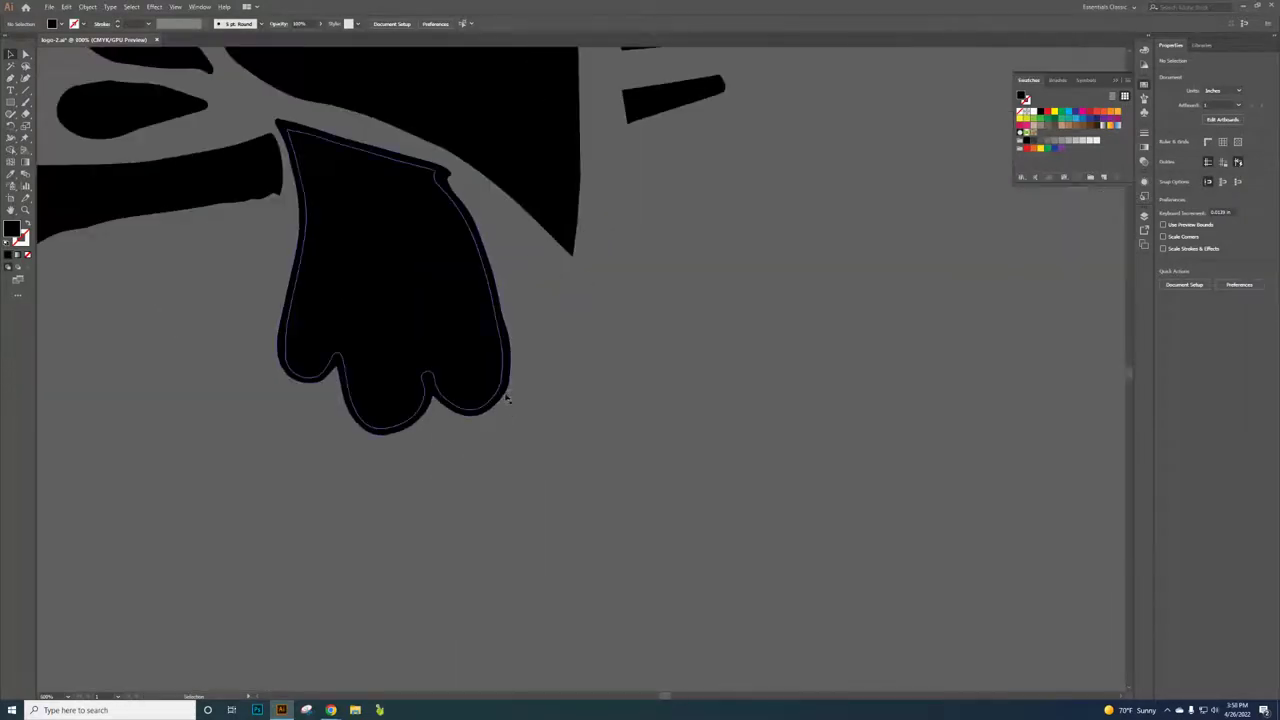
left_click(504, 394)
left_click(614, 385)
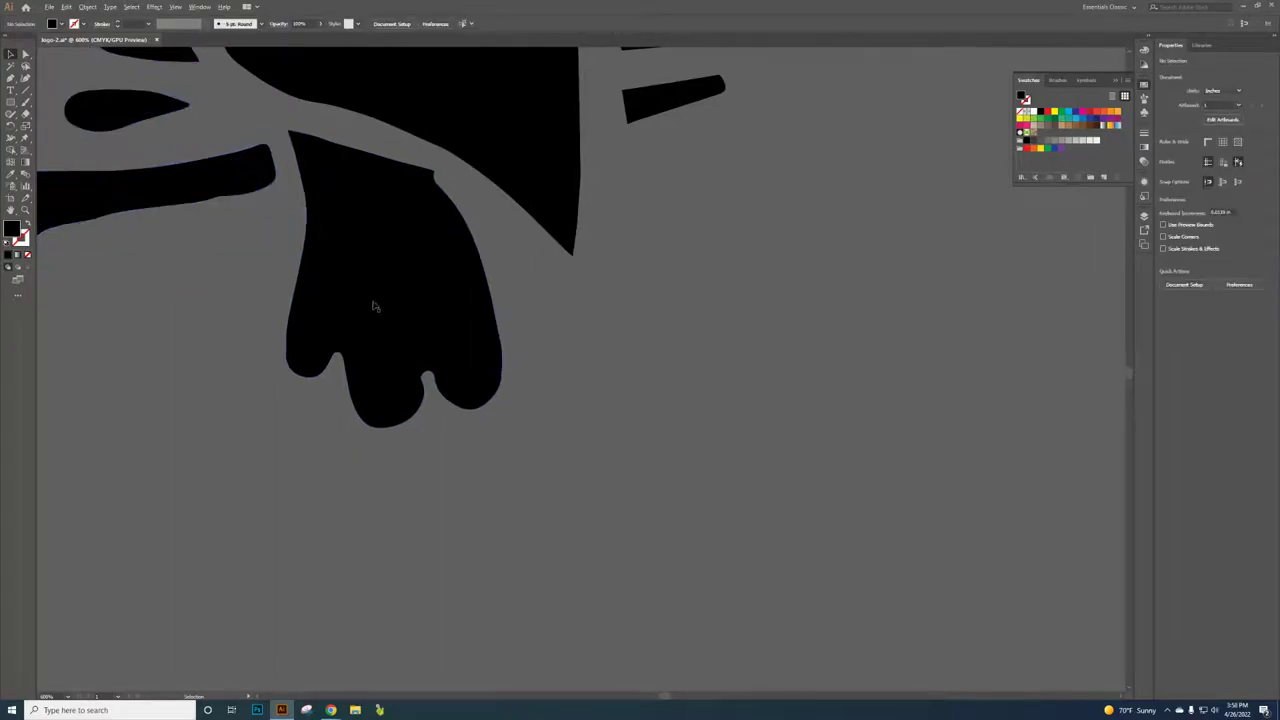
Step: Delete the black toucan artwork from the area beside the artboard
scroll(374, 306, "down", 10)
scroll(434, 329, "up", 10)
scroll(477, 289, "down", 2)
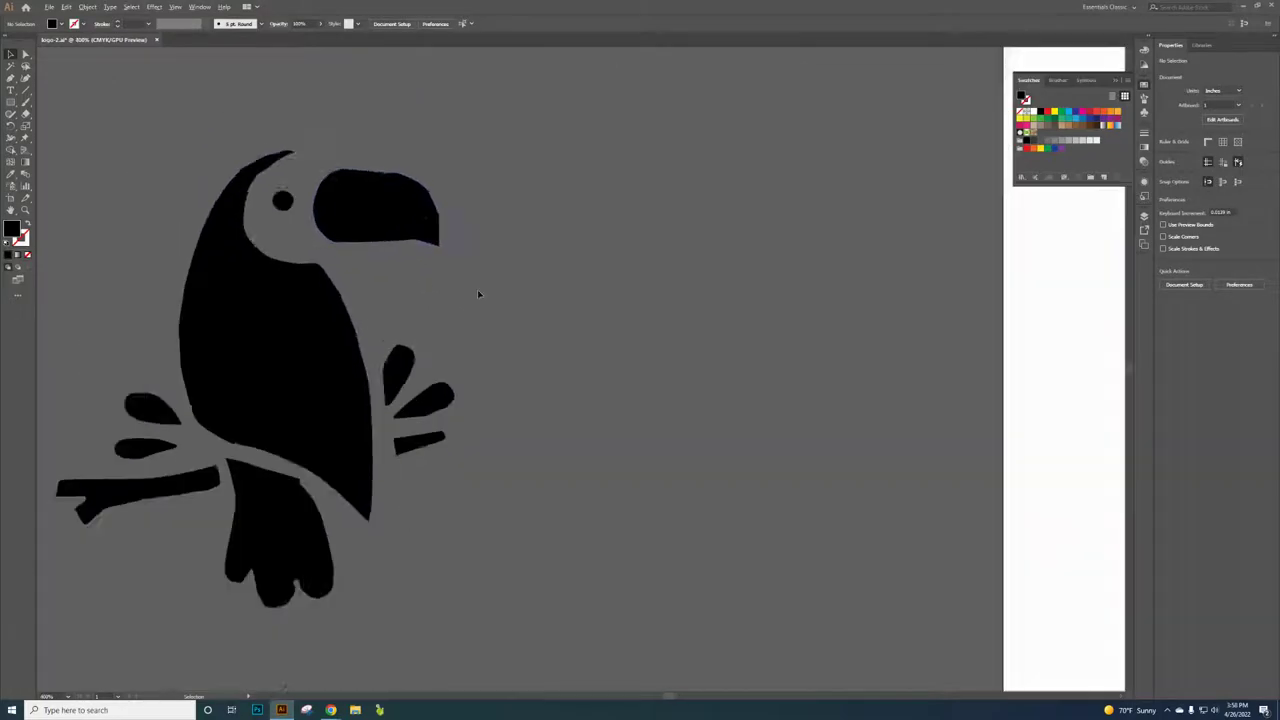
scroll(477, 289, "down", 3)
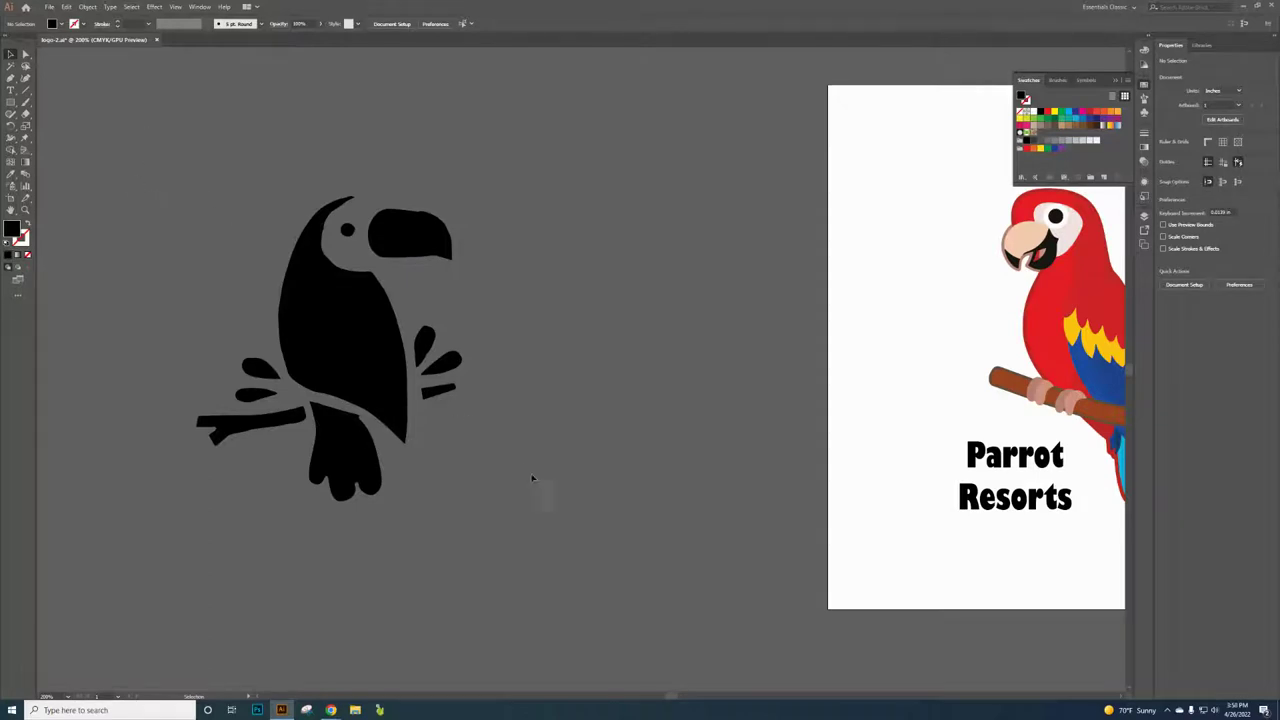
key("ctrl+a")
key("Delete")
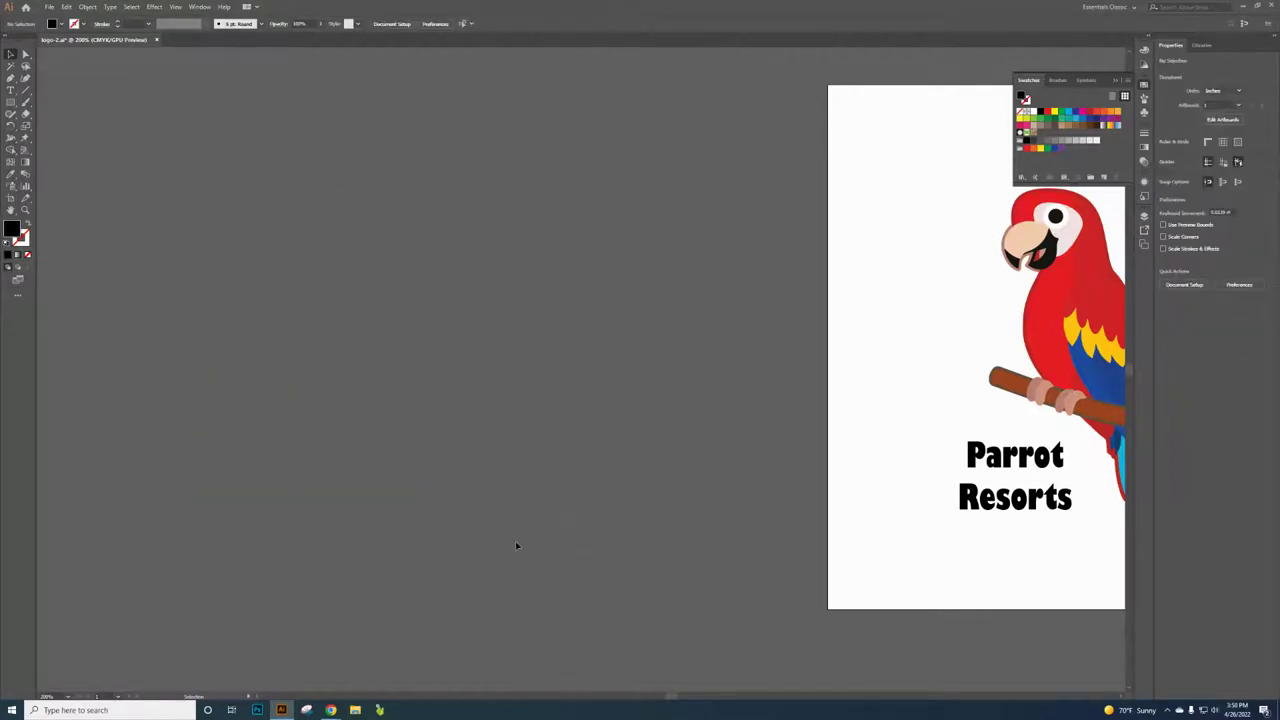
Step: Change the red outline along the parrot's head and back to black
scroll(515, 541, "down", 3)
scroll(728, 485, "up", 5)
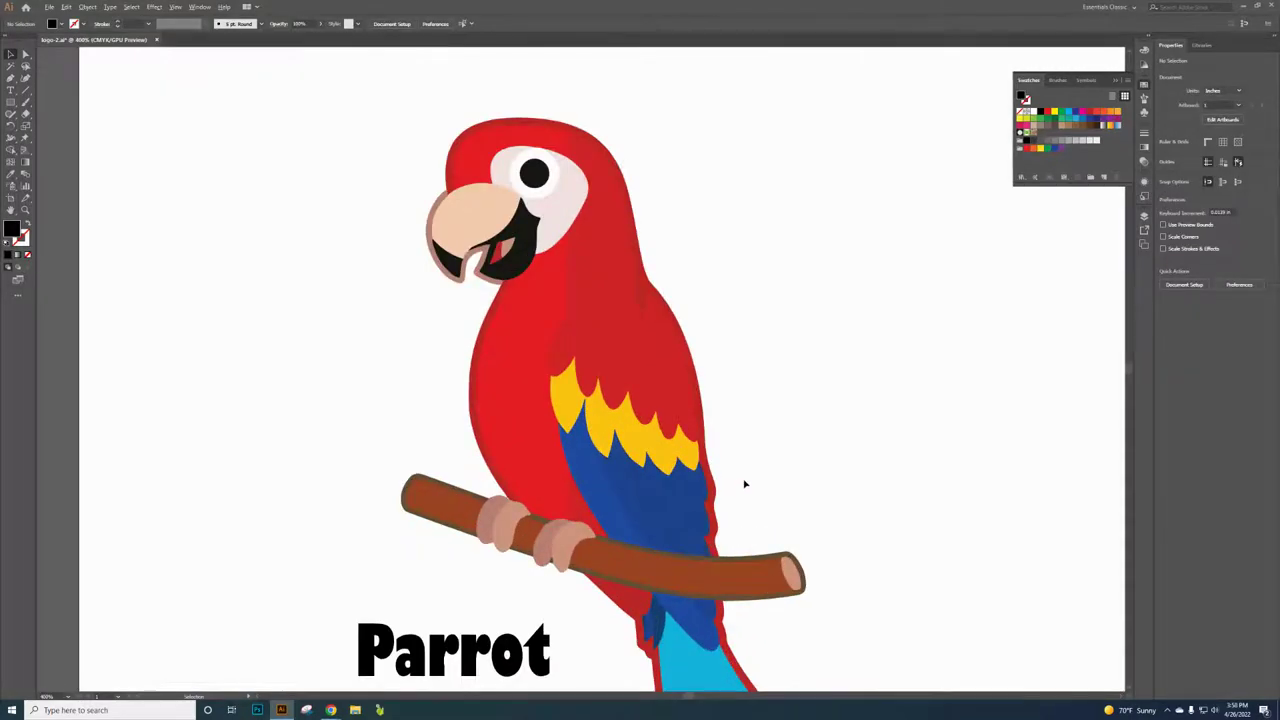
scroll(744, 484, "down", 4)
scroll(724, 462, "up", 3)
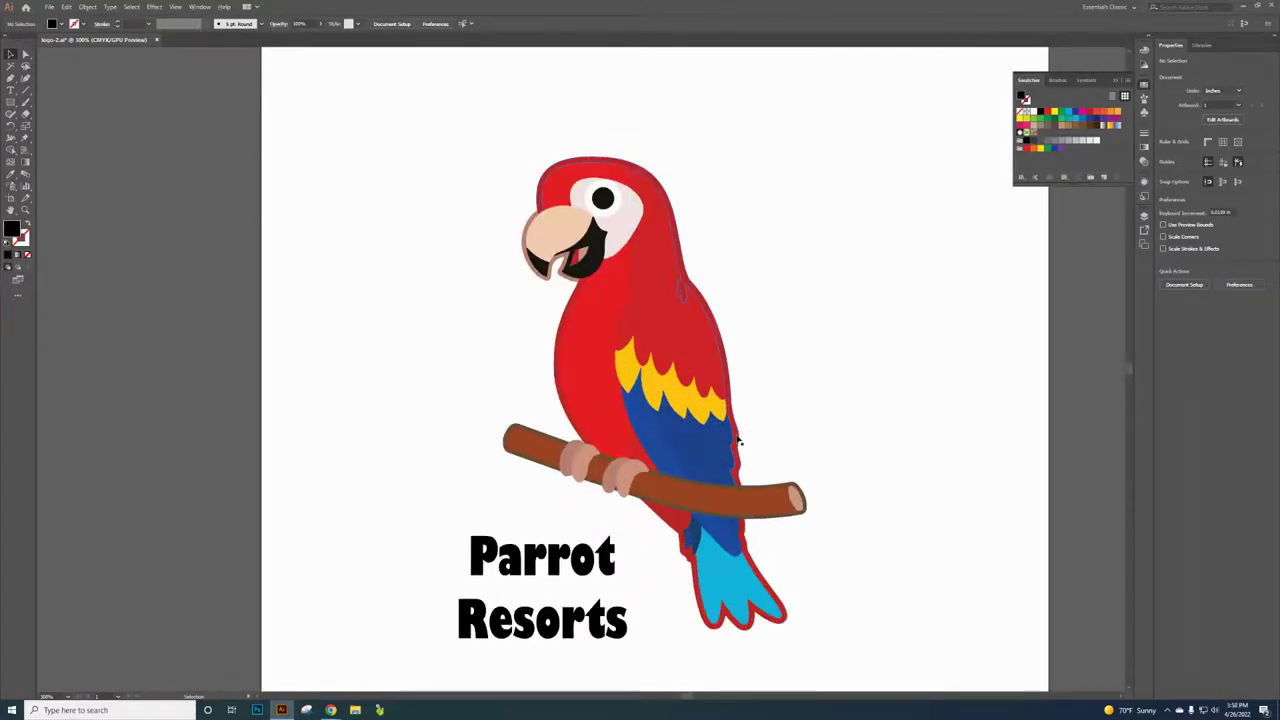
left_click(738, 440)
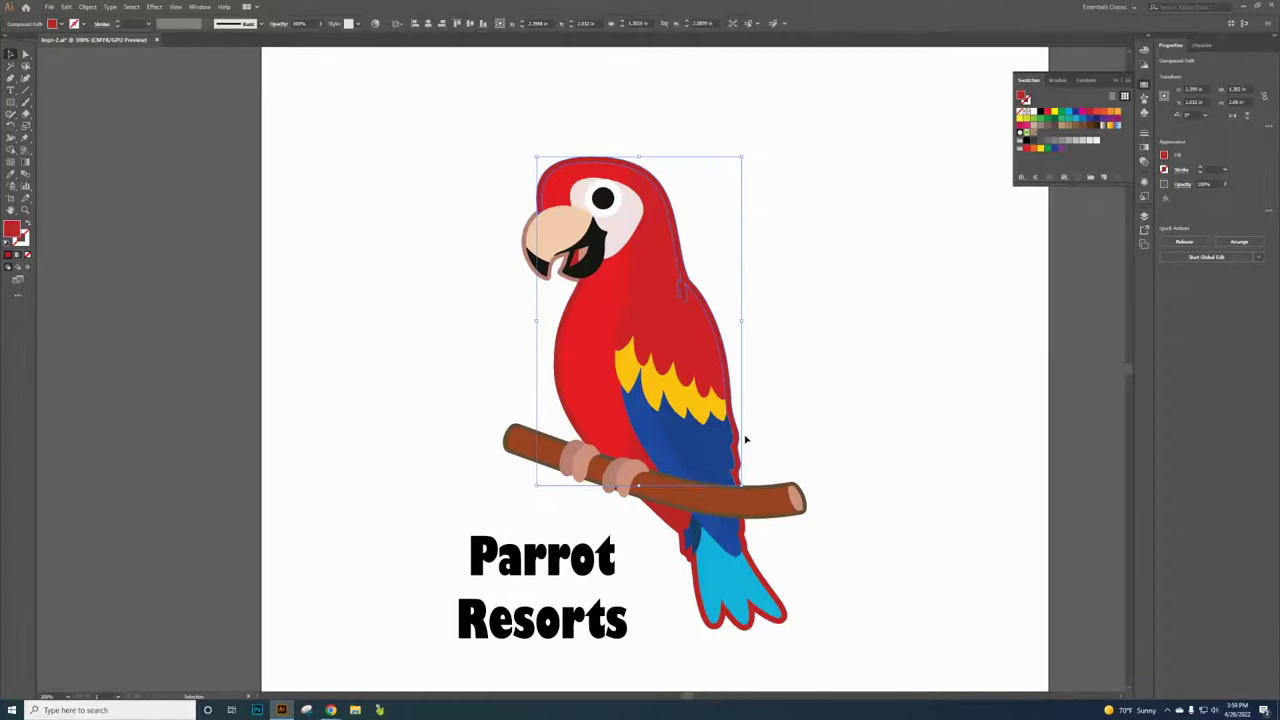
left_click(1041, 112)
left_click(848, 303)
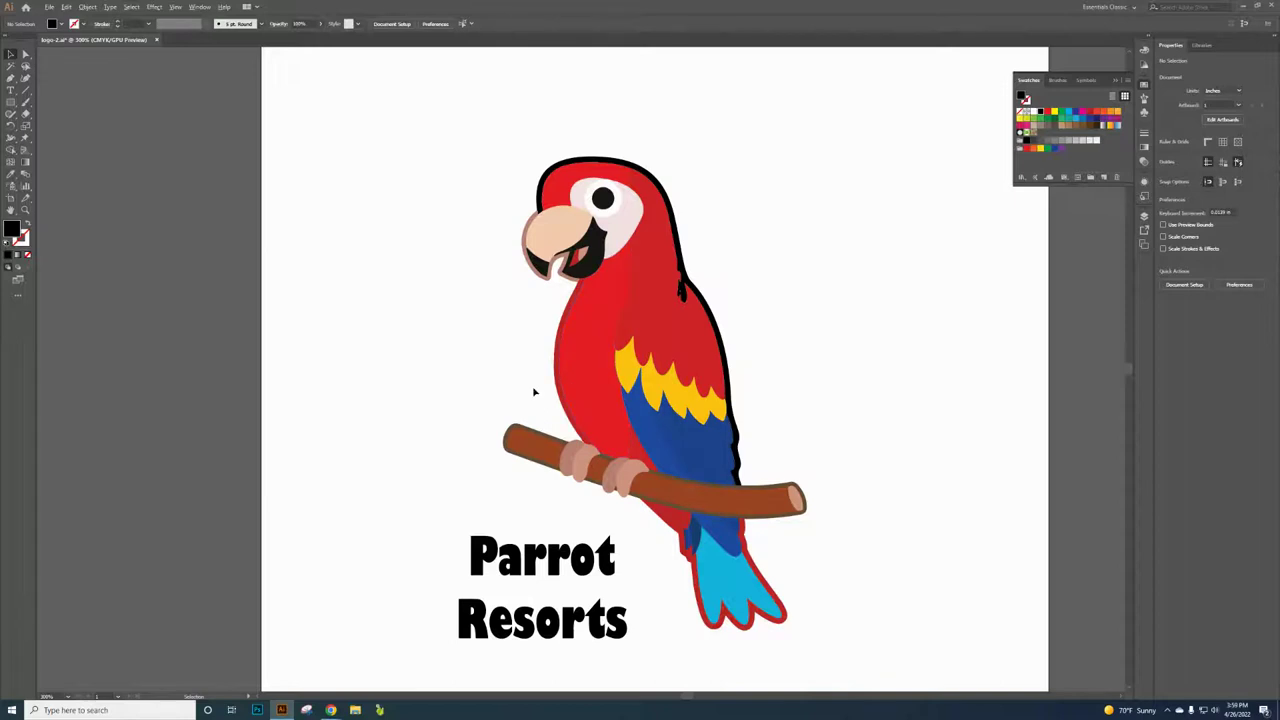
Step: Change the outlines of the parrot's chest, beak, branch and tail to black
scroll(544, 381, "up", 1)
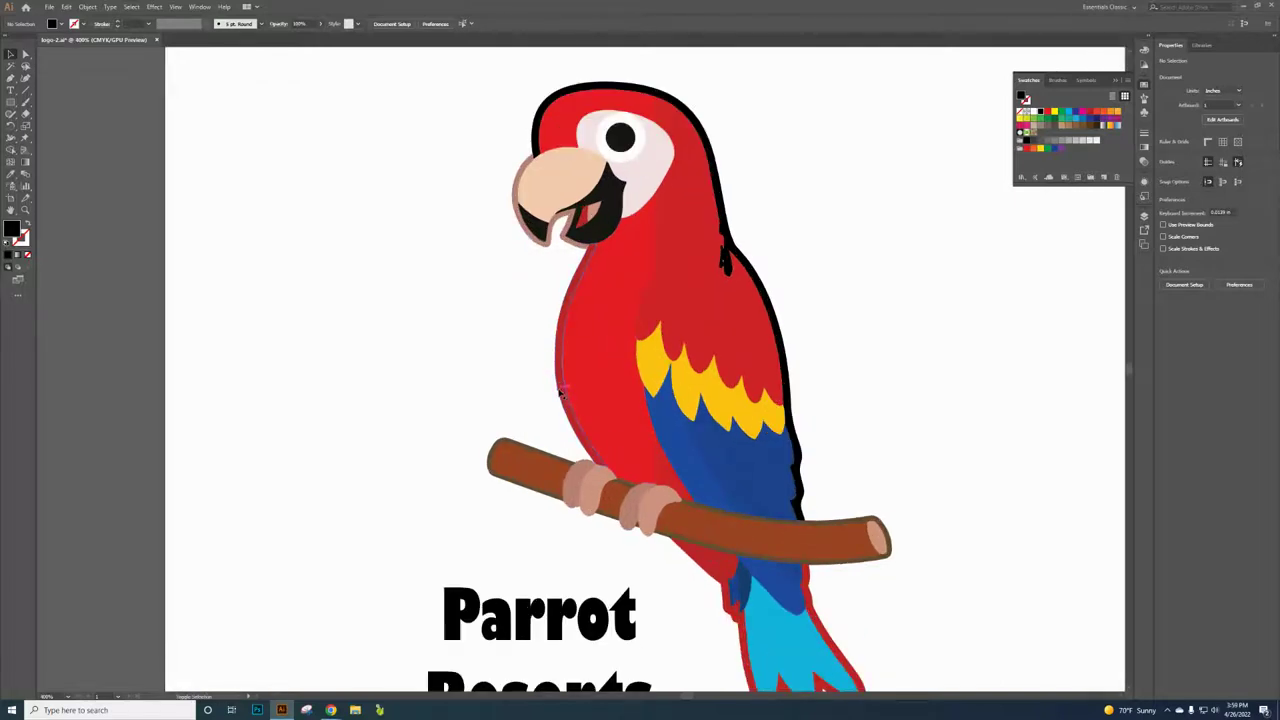
left_click(560, 392)
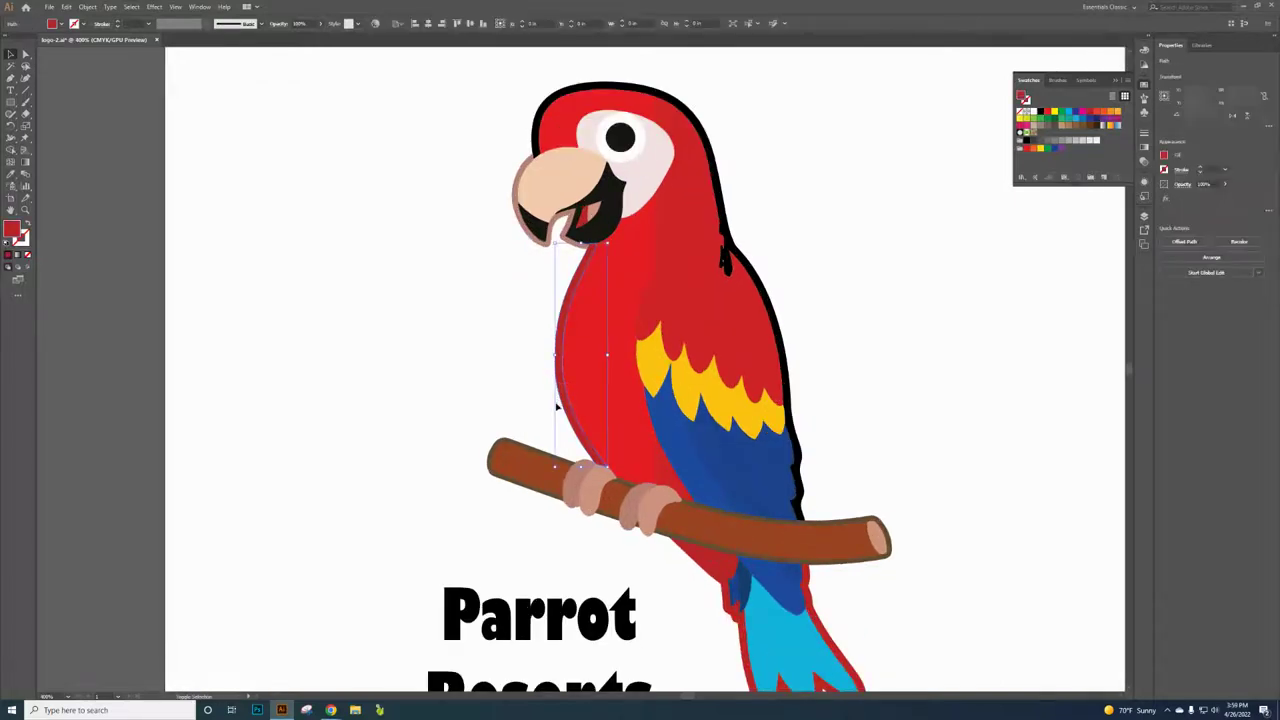
left_click(540, 455, "shift")
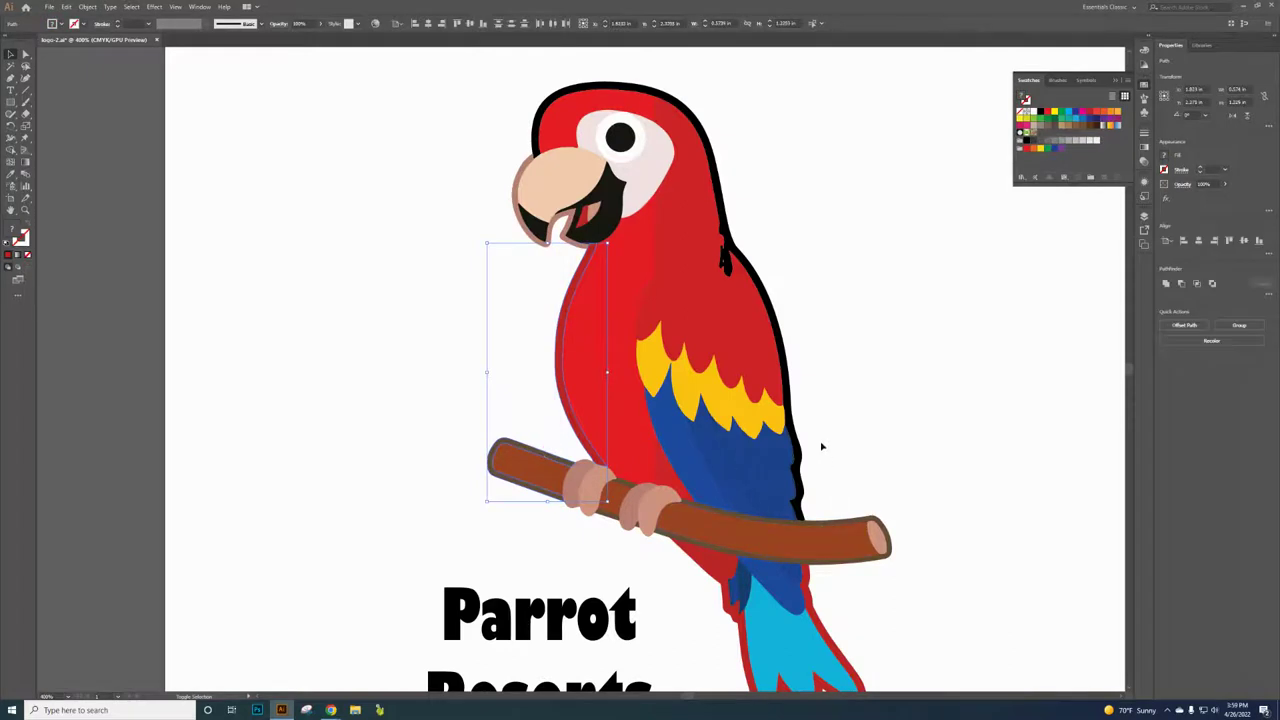
left_click(531, 174, "shift")
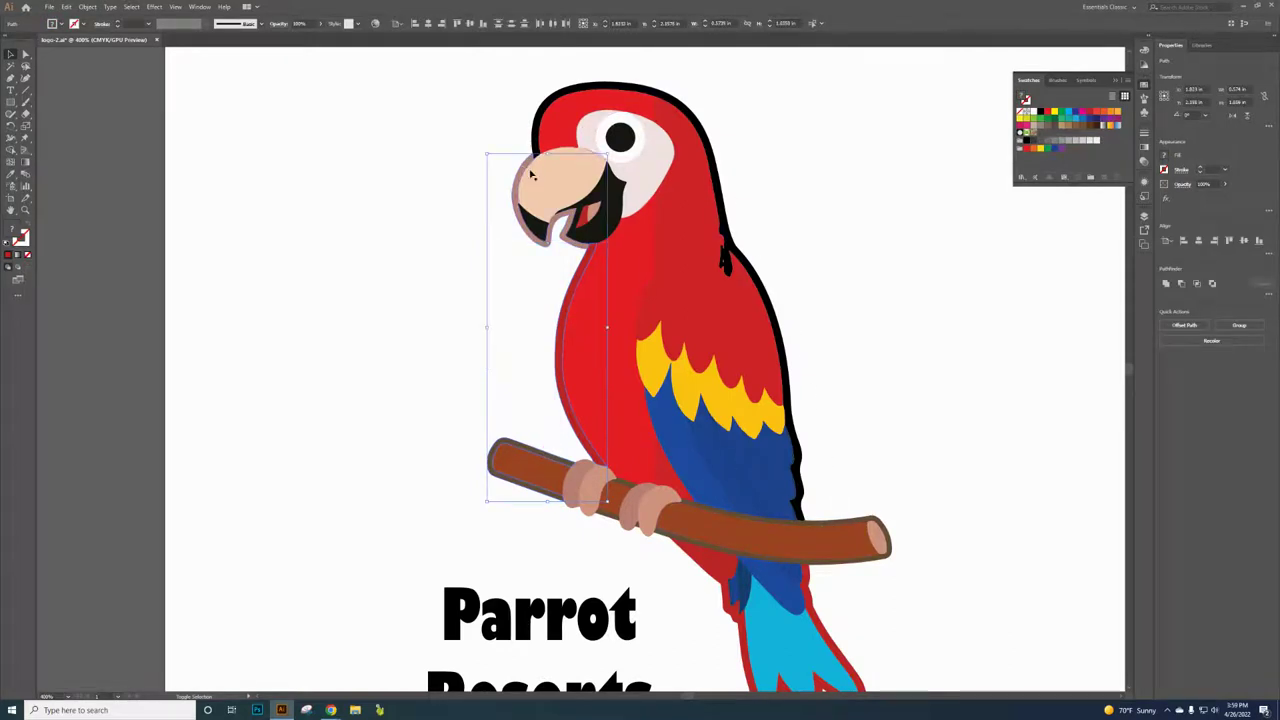
left_click(865, 523, "shift")
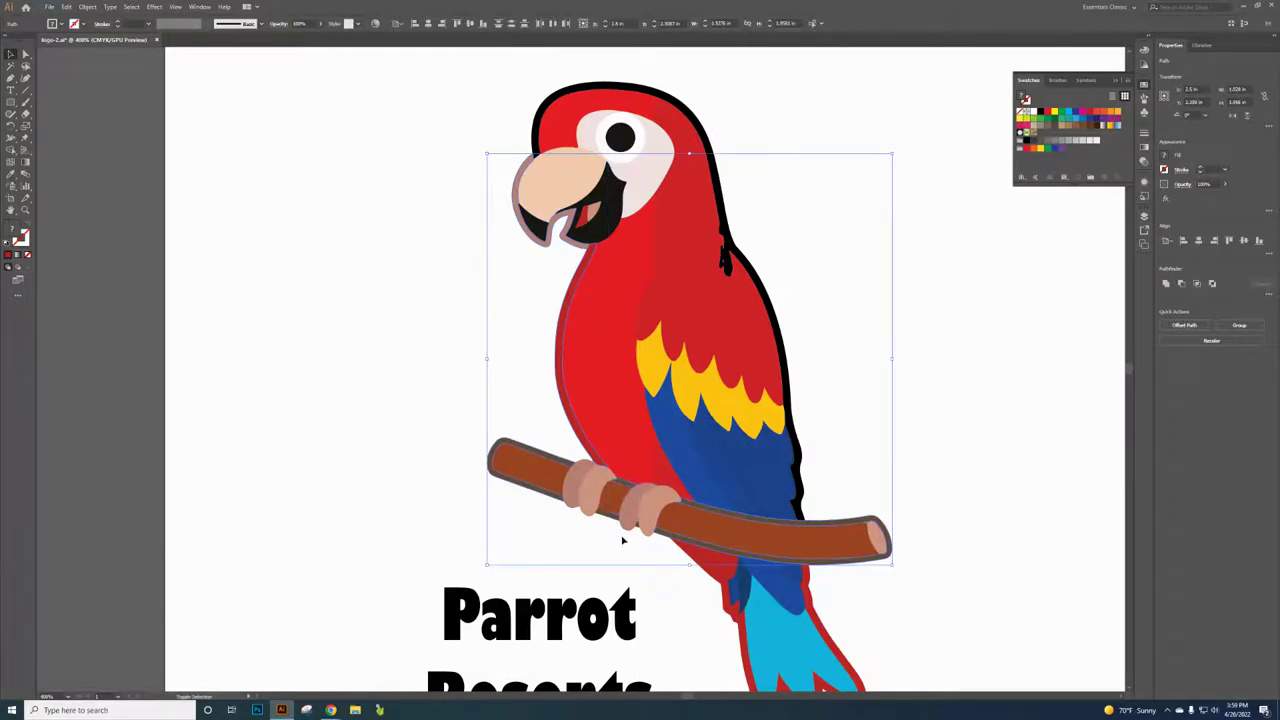
left_click(740, 626, "shift")
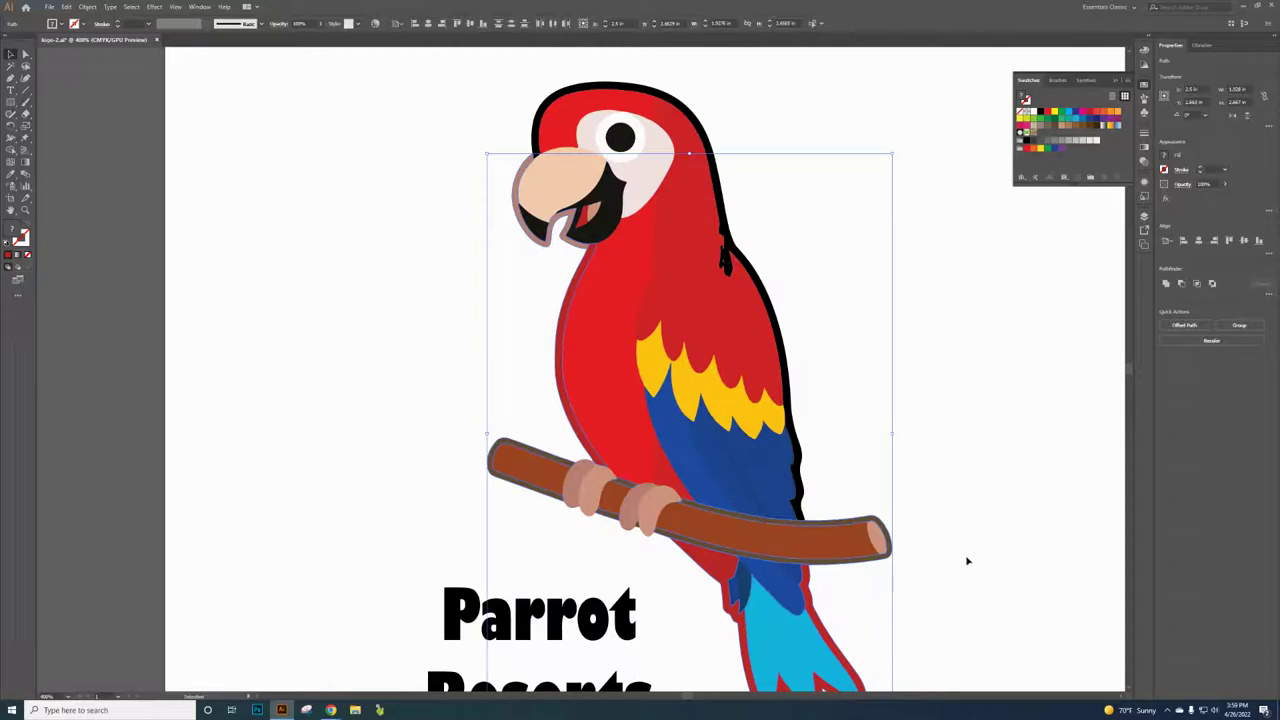
left_click(1033, 123)
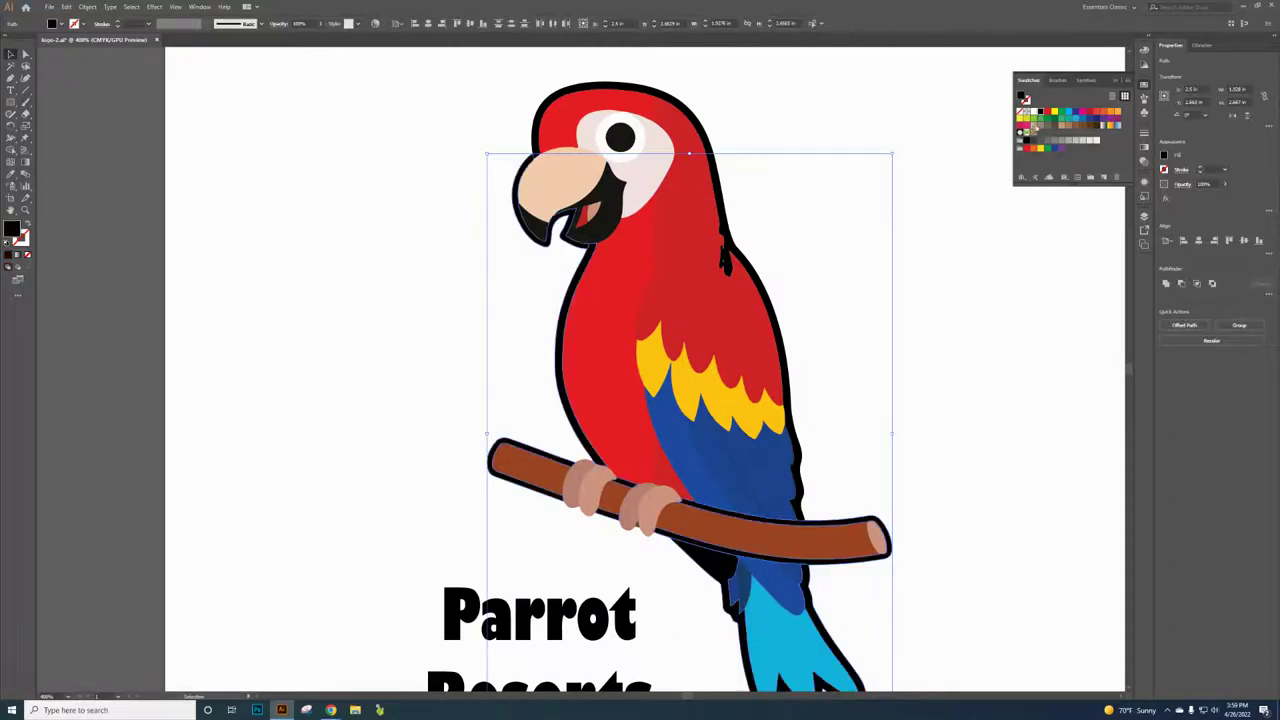
left_click(1016, 292)
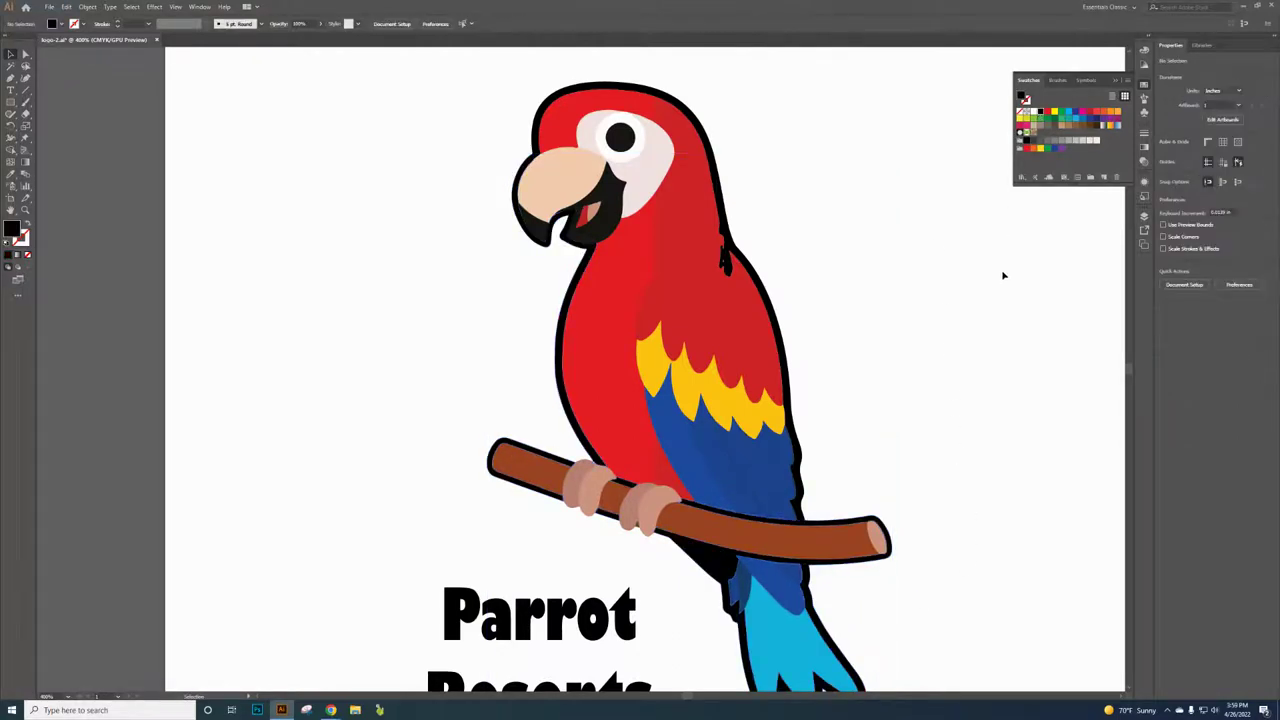
Step: Fill the parrot's beak, red head, back and belly shapes, and light-blue tail with white
left_click(537, 230)
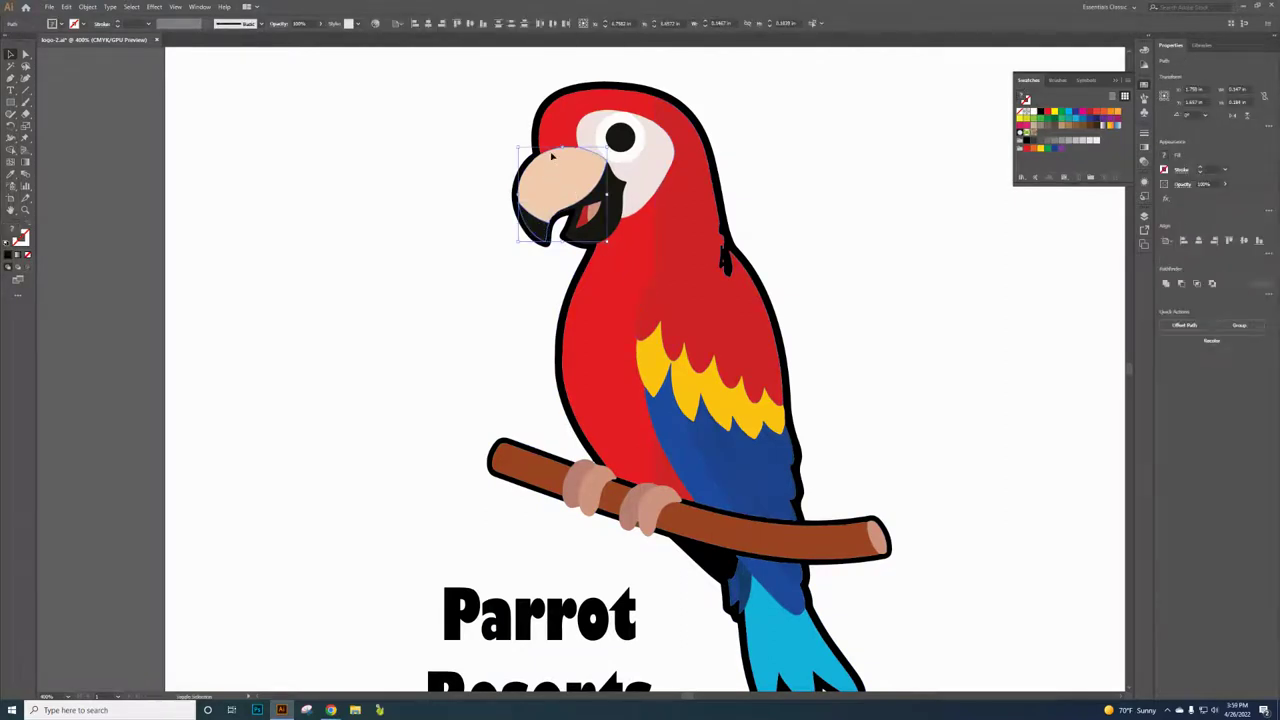
left_click_drag(518, 88, 715, 148)
left_click(711, 225, "shift")
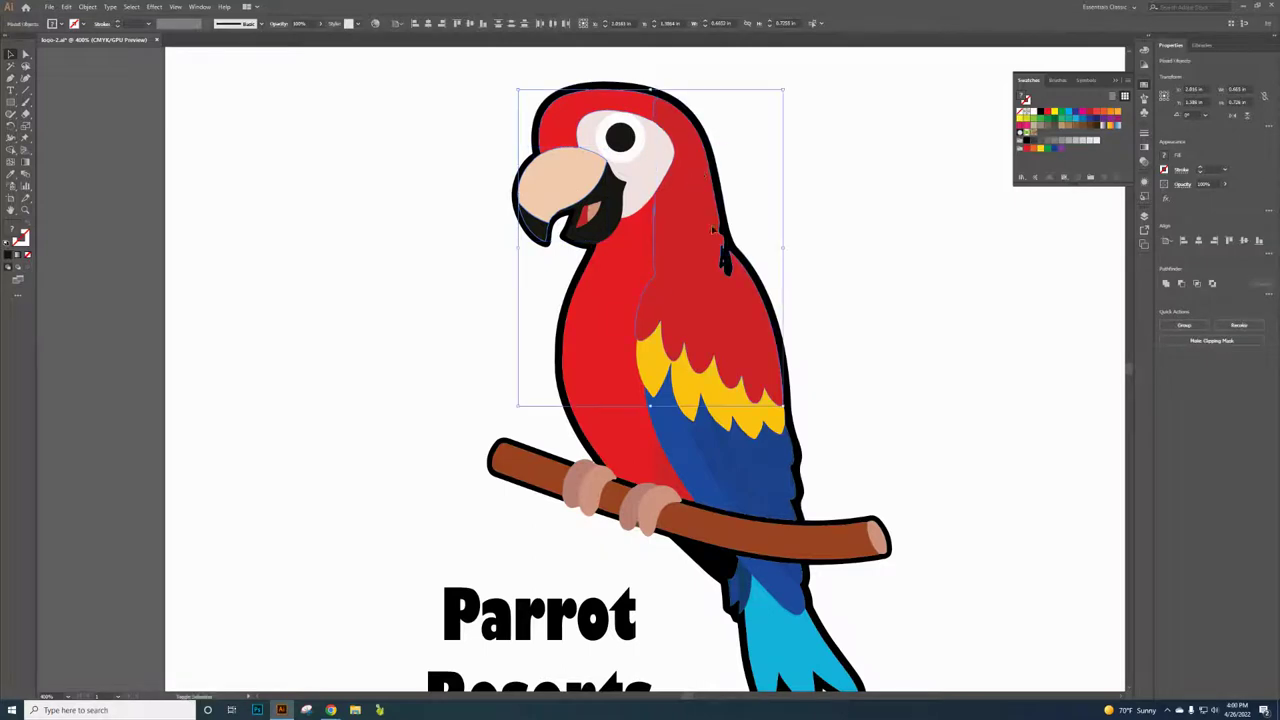
left_click(650, 457, "shift")
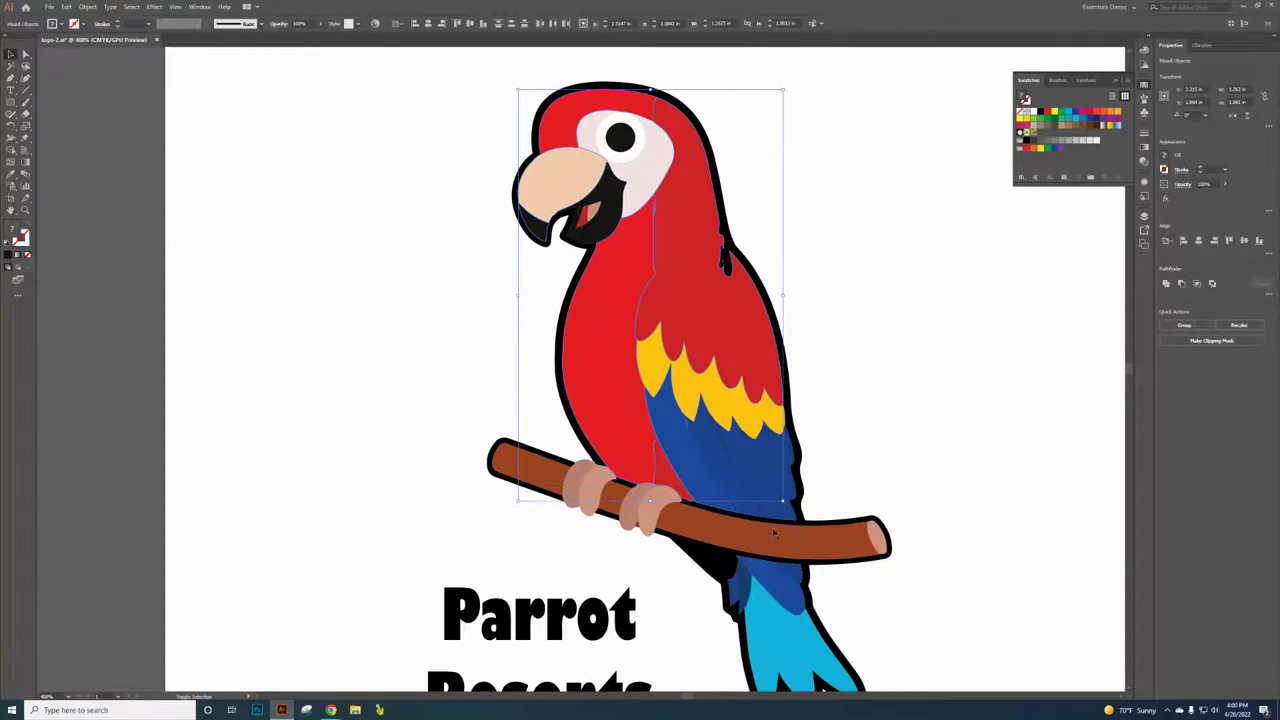
left_click(783, 663, "shift")
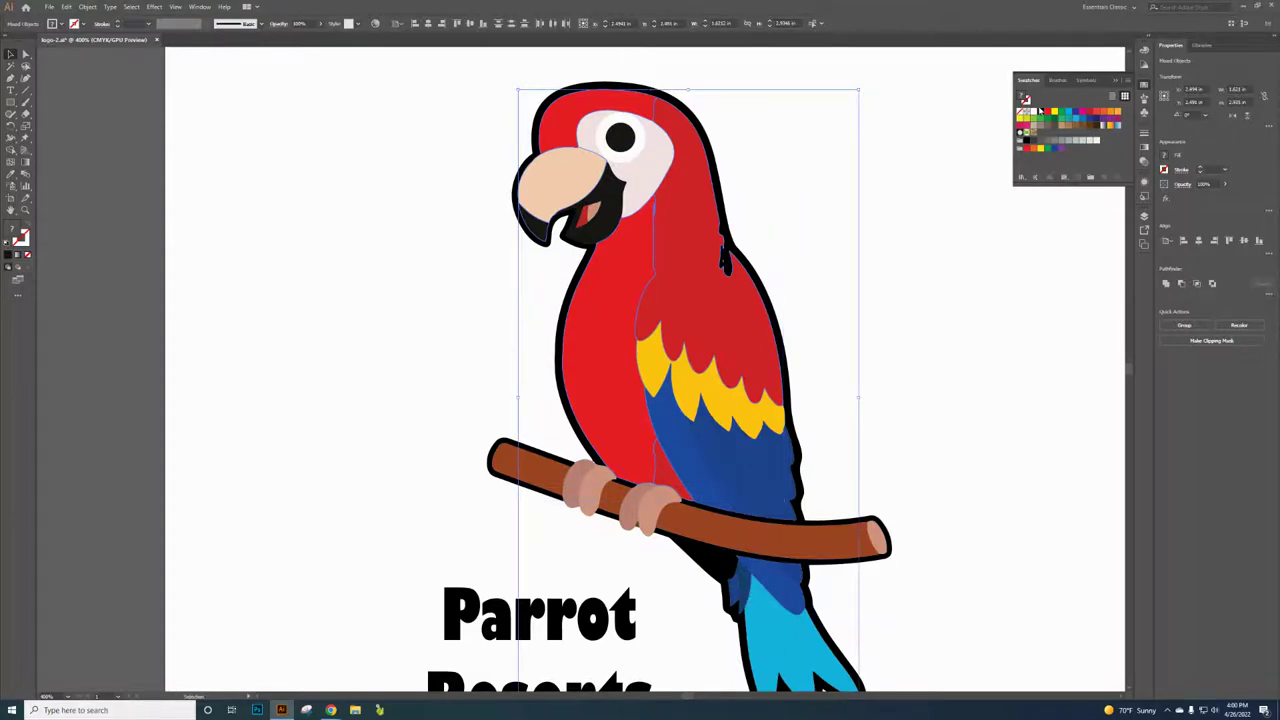
left_click(1033, 111)
left_click(992, 410)
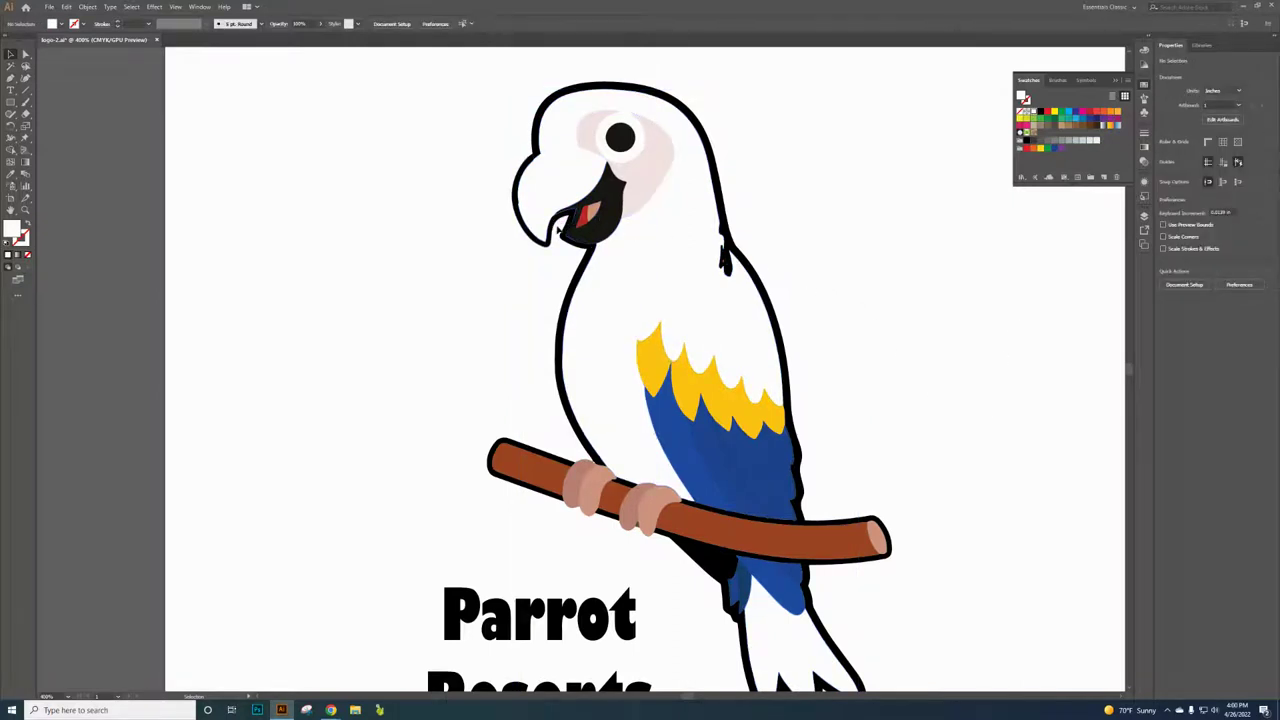
Step: Fill the parrot's black lower beak shape with white
left_click(595, 236)
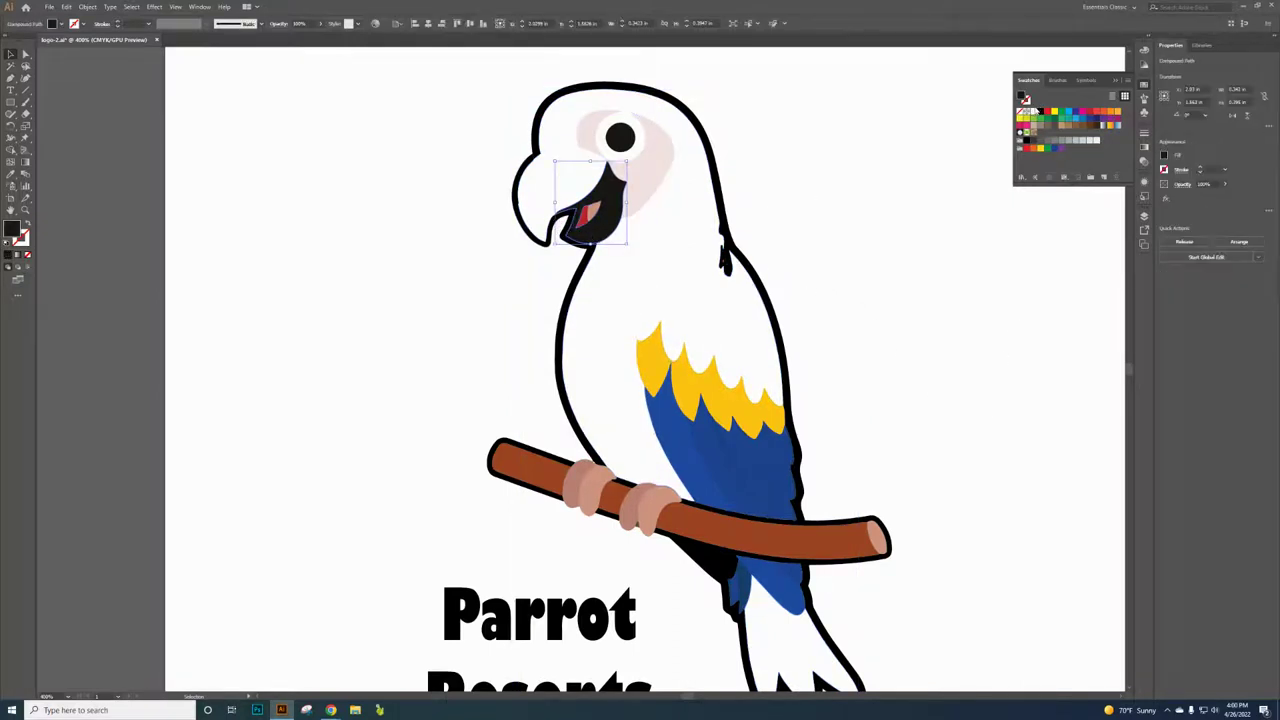
left_click(1033, 112)
left_click(934, 213)
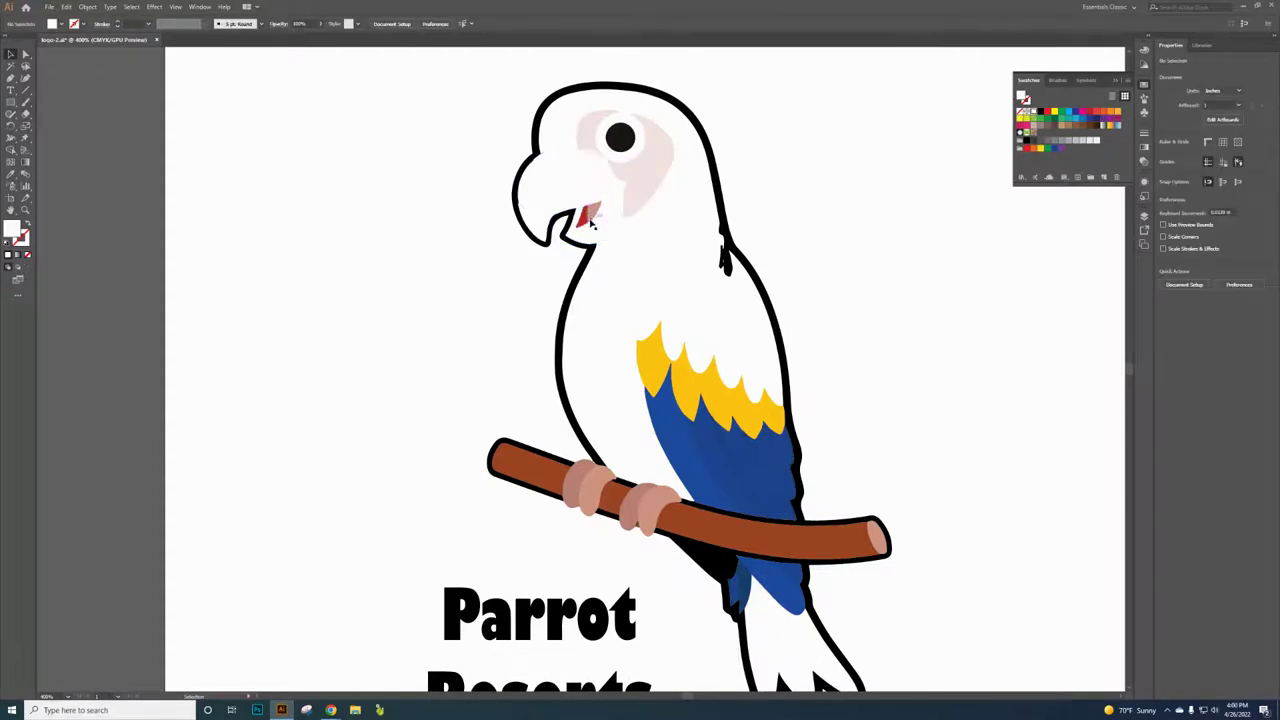
Step: Fill the red and tan shapes inside the parrot's mouth with black
scroll(590, 258, "up", 5)
scroll(590, 258, "up", 3)
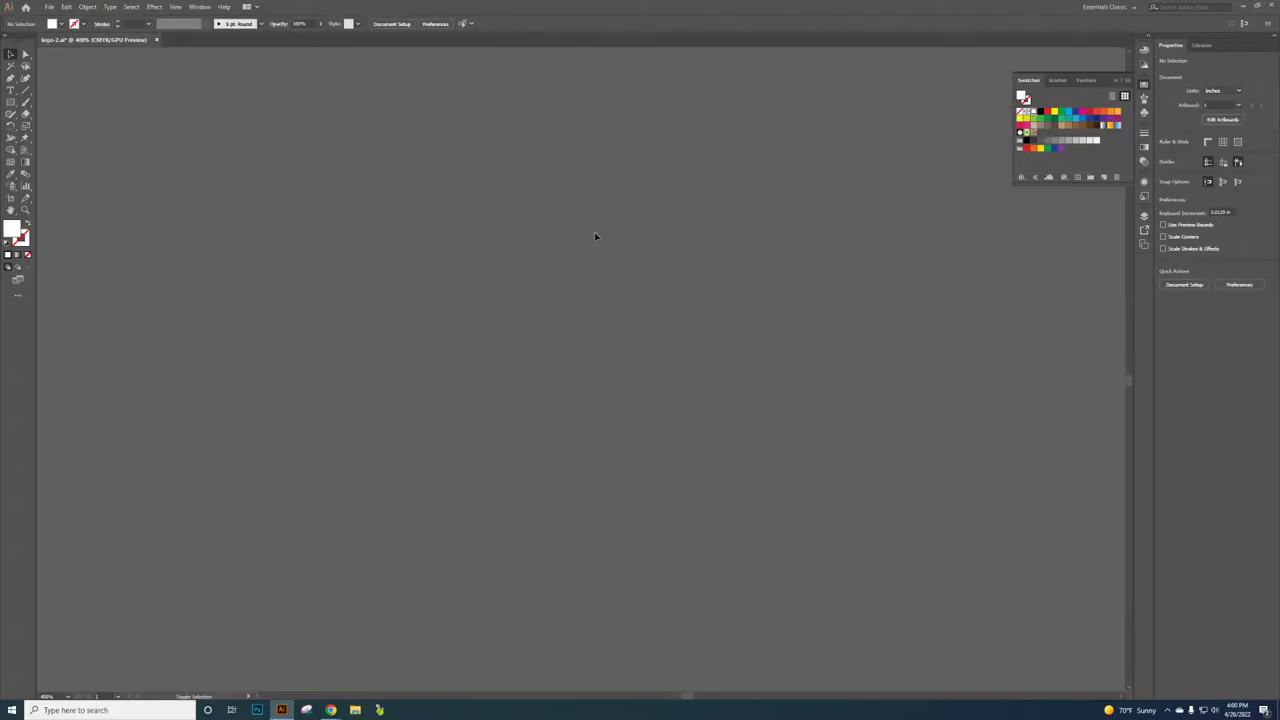
scroll(598, 272, "down", 8)
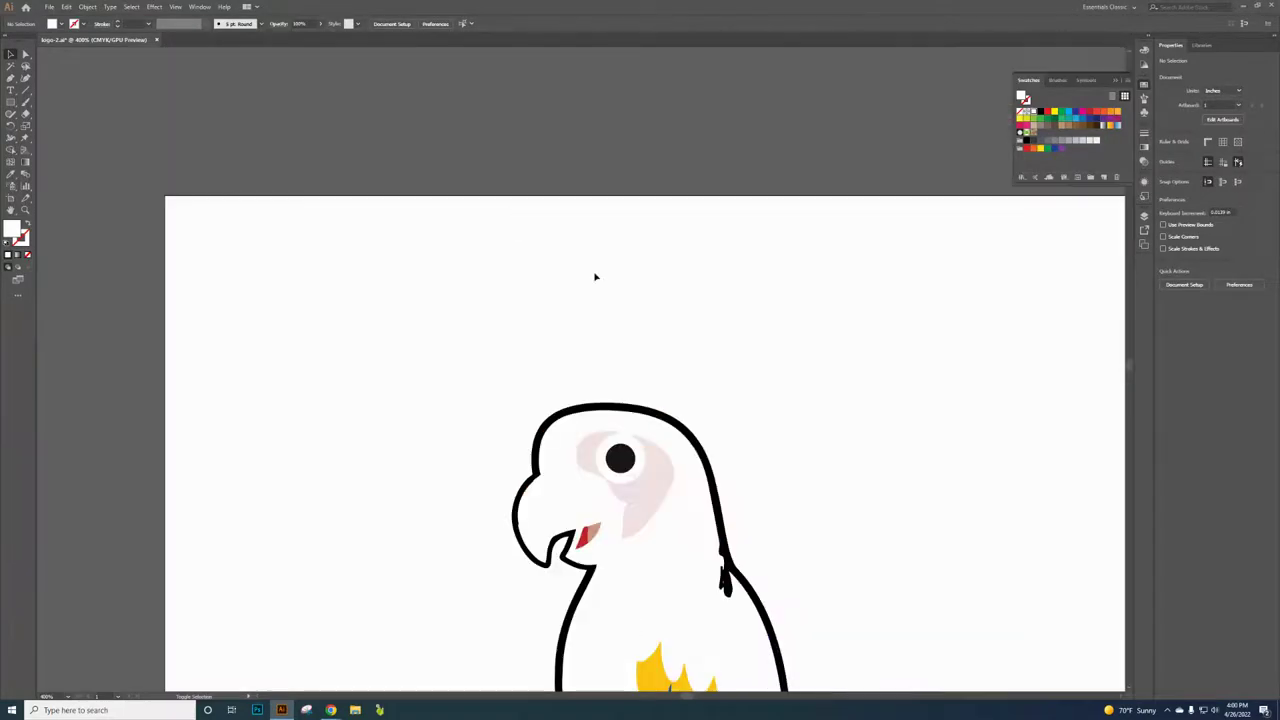
scroll(590, 199, "up", 6)
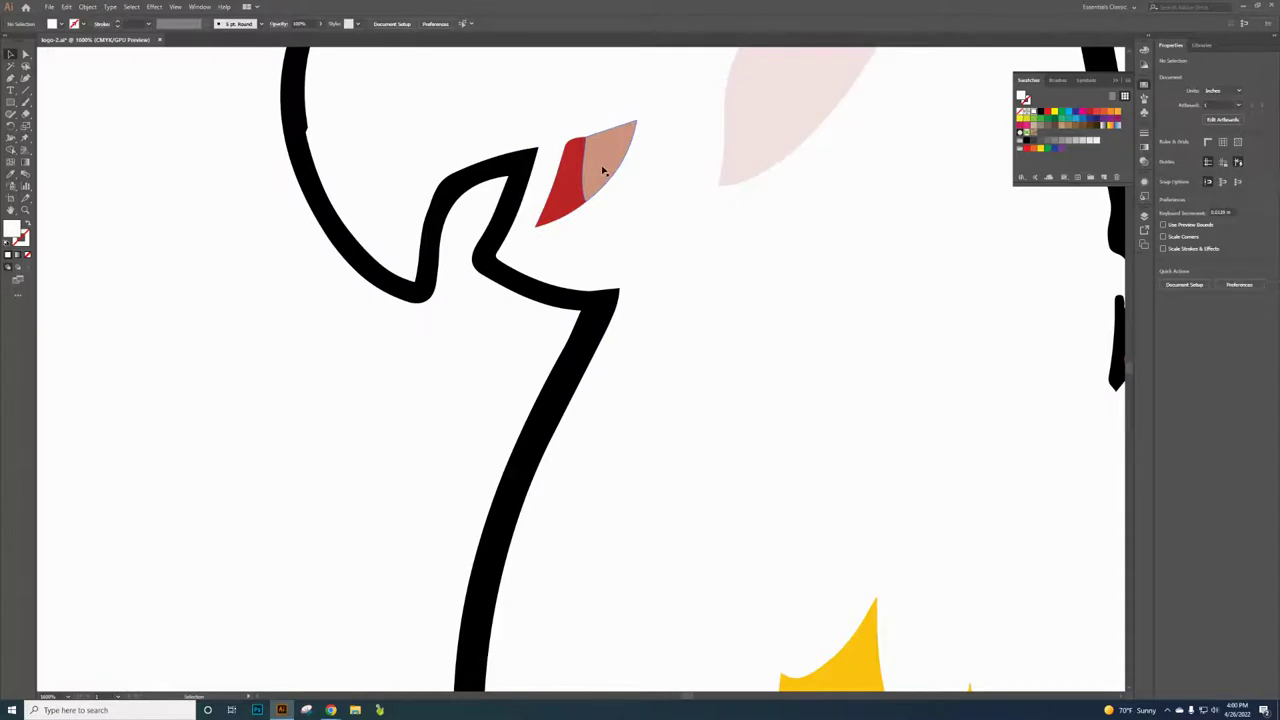
left_click(604, 172)
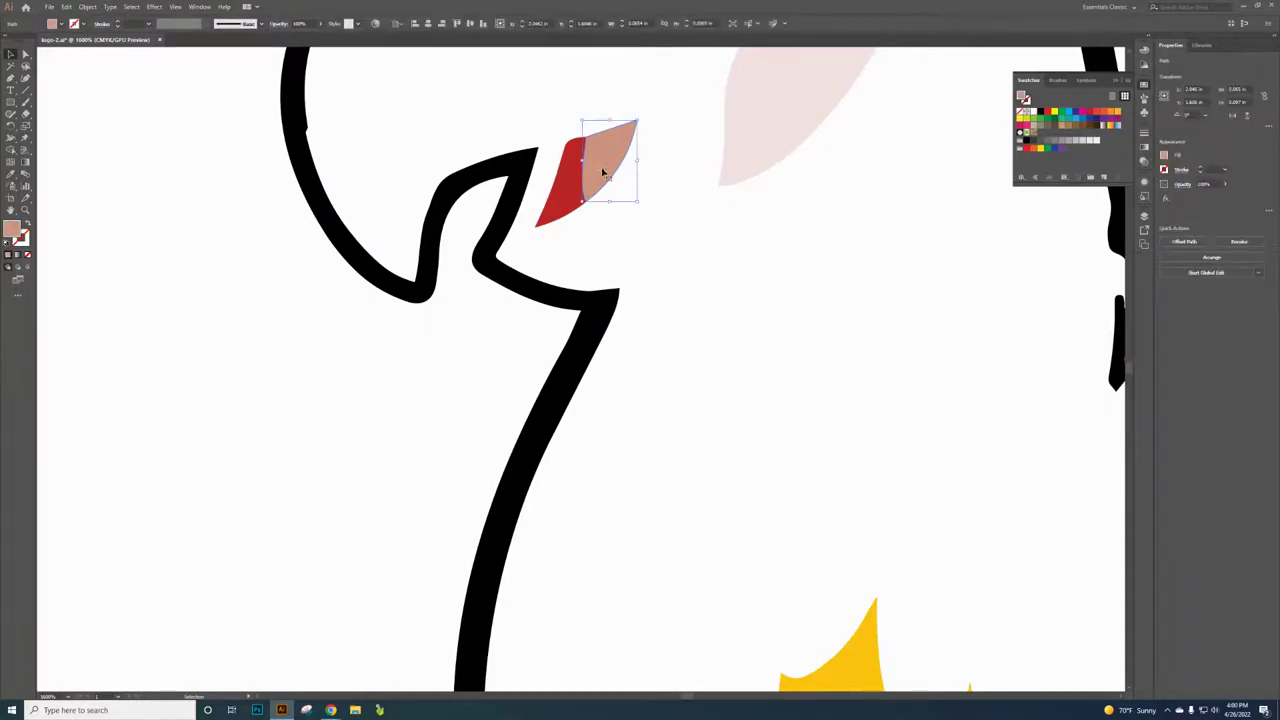
left_click(559, 189, "shift")
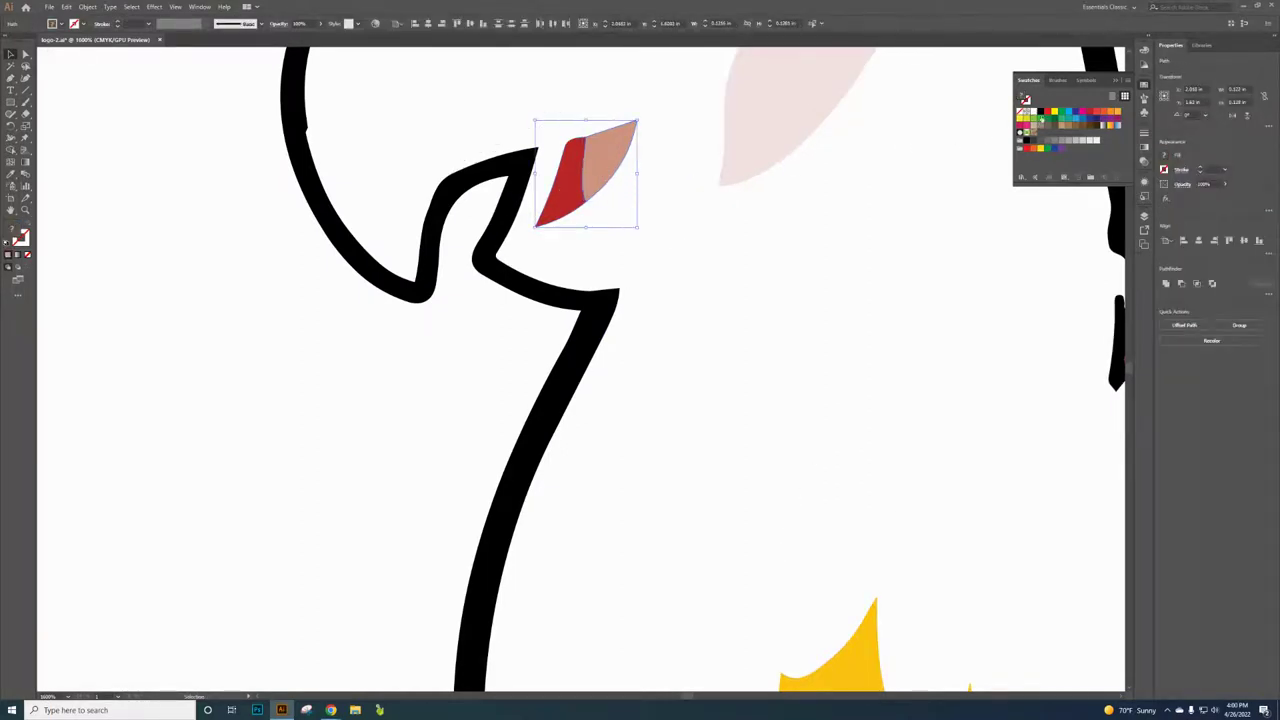
left_click(1041, 112)
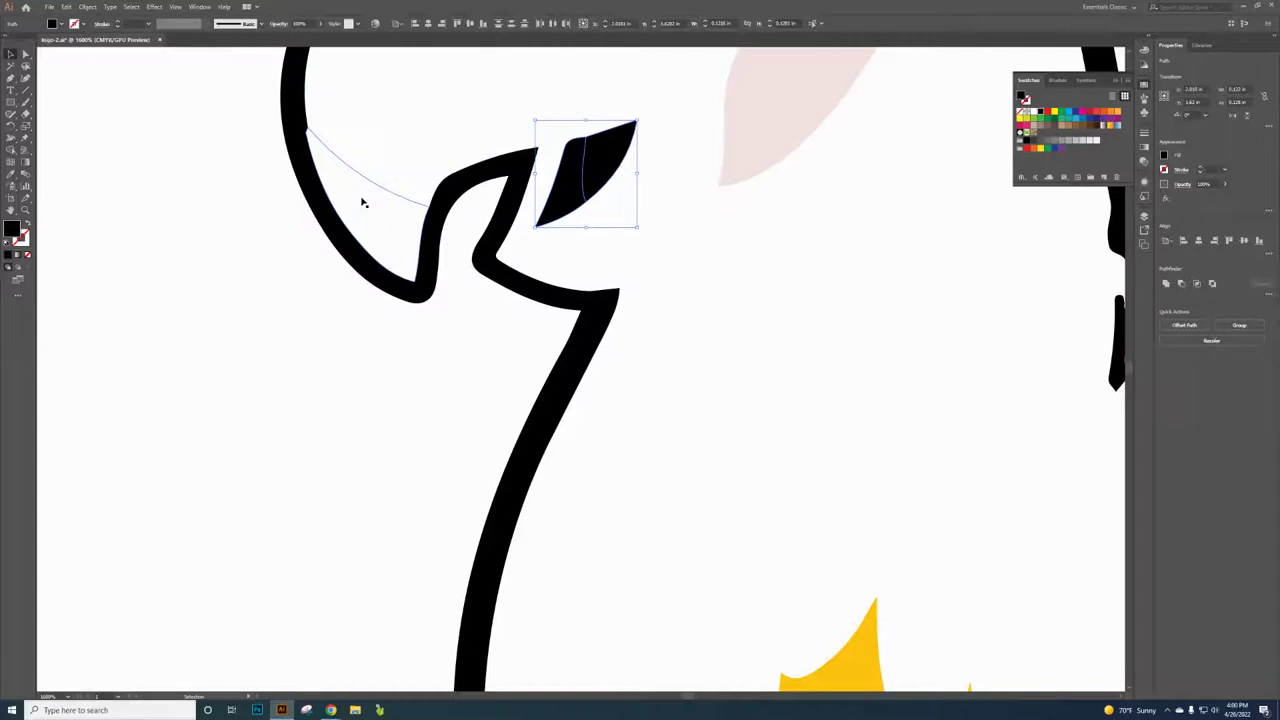
Step: Fill the two pale pink patches around the parrot's eye with black
scroll(395, 263, "down", 4)
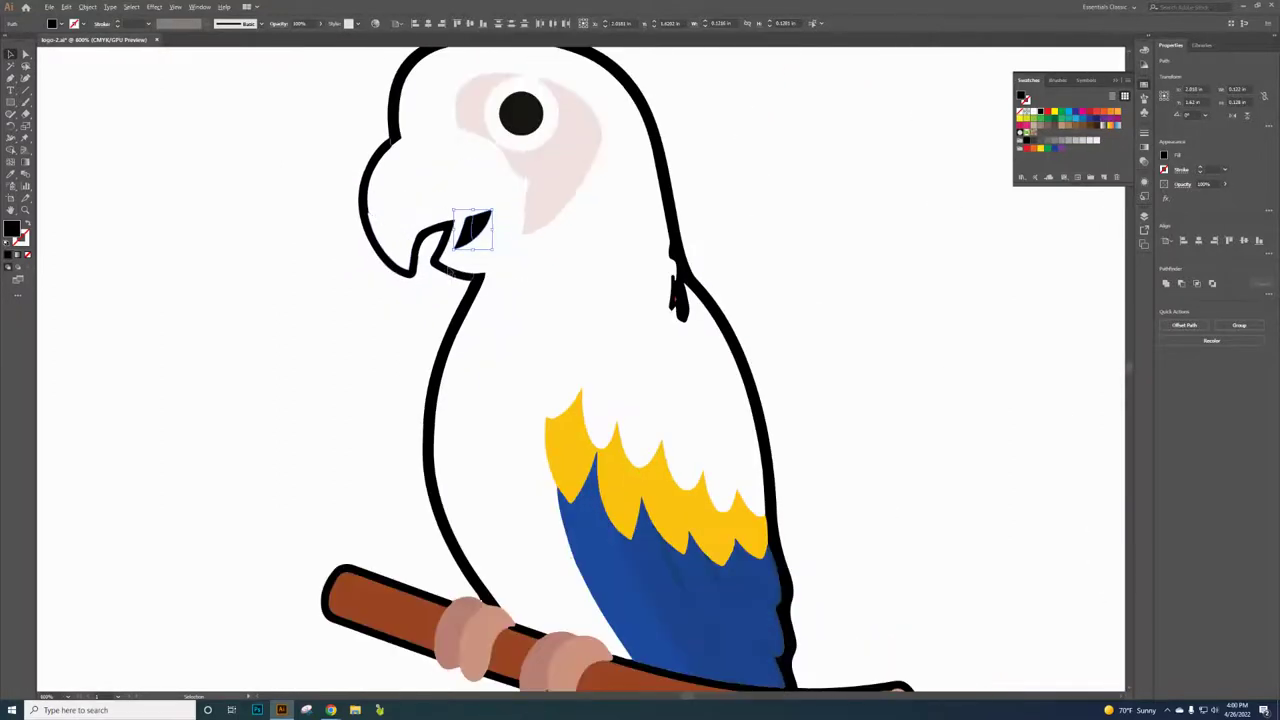
scroll(490, 215, "down", 2)
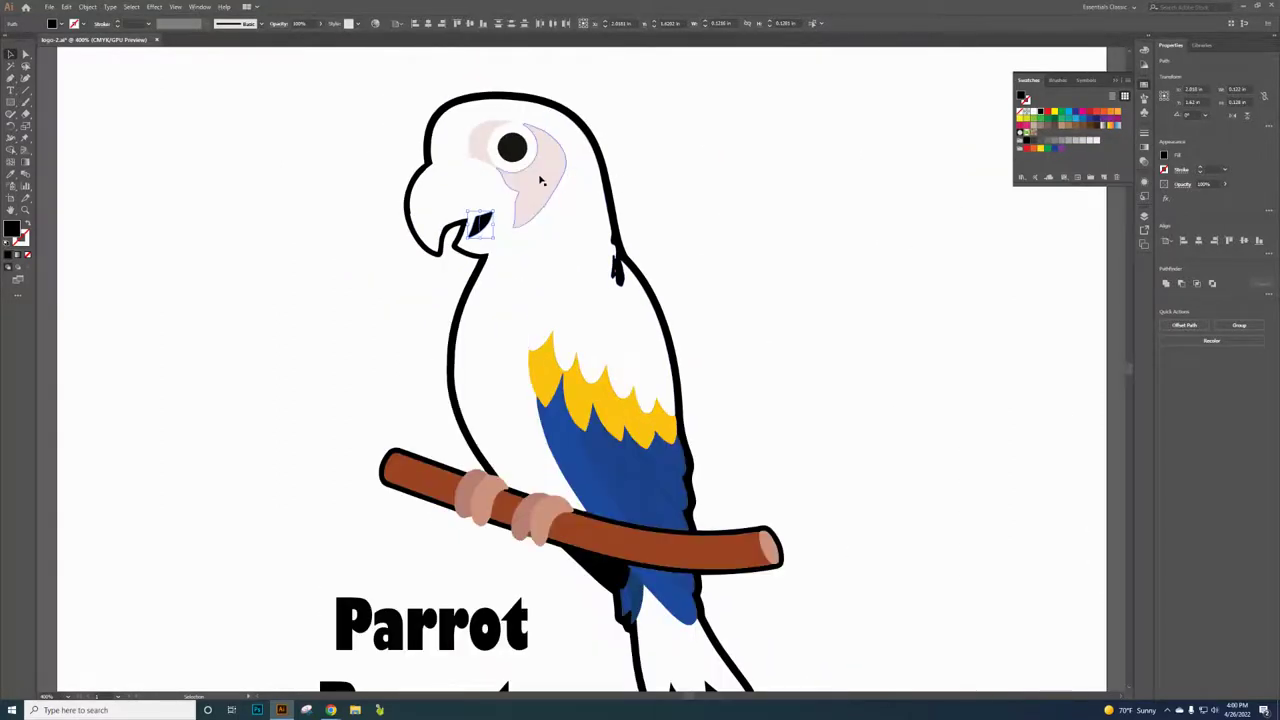
left_click(507, 147)
left_click(507, 147)
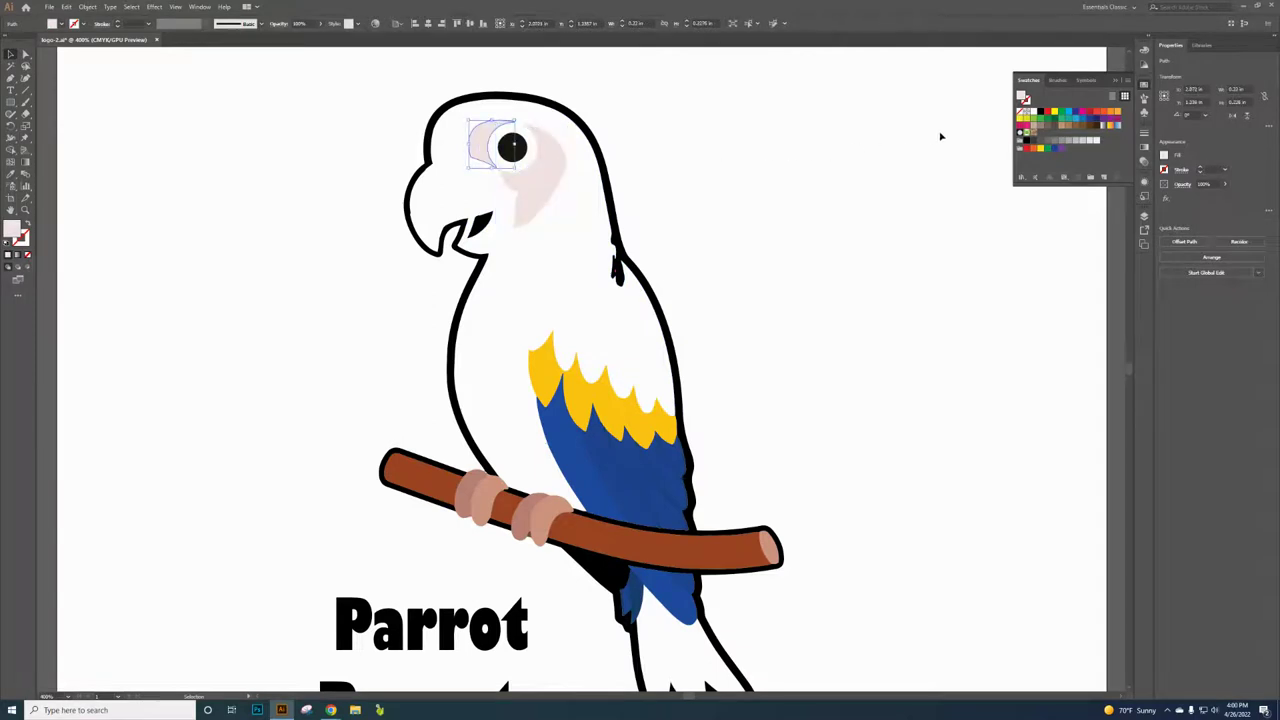
left_click(540, 183, "shift")
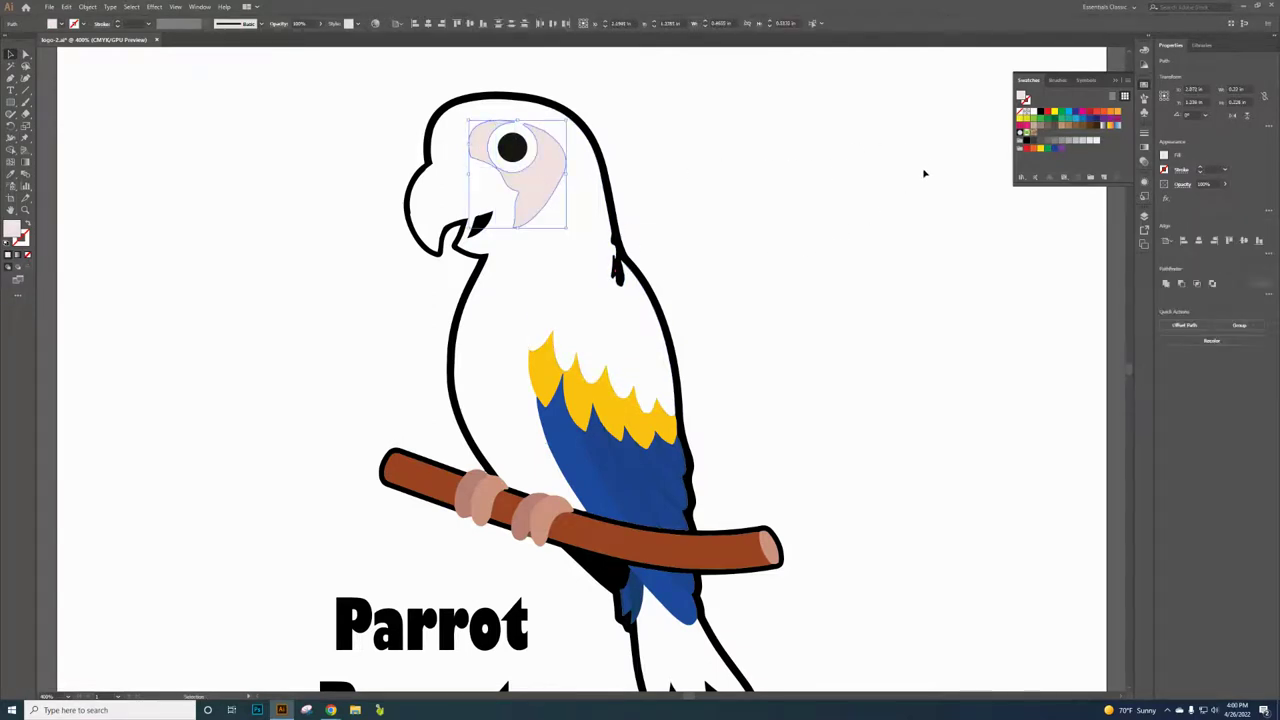
left_click(1042, 111)
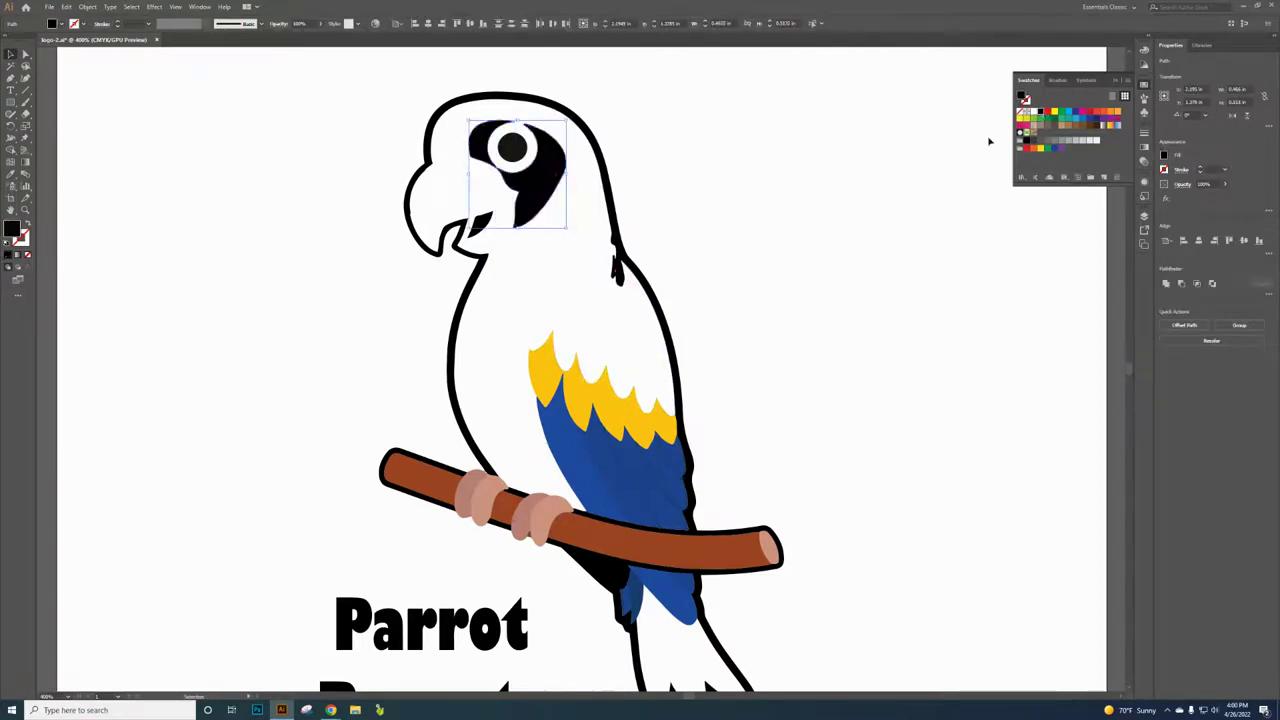
left_click(834, 184)
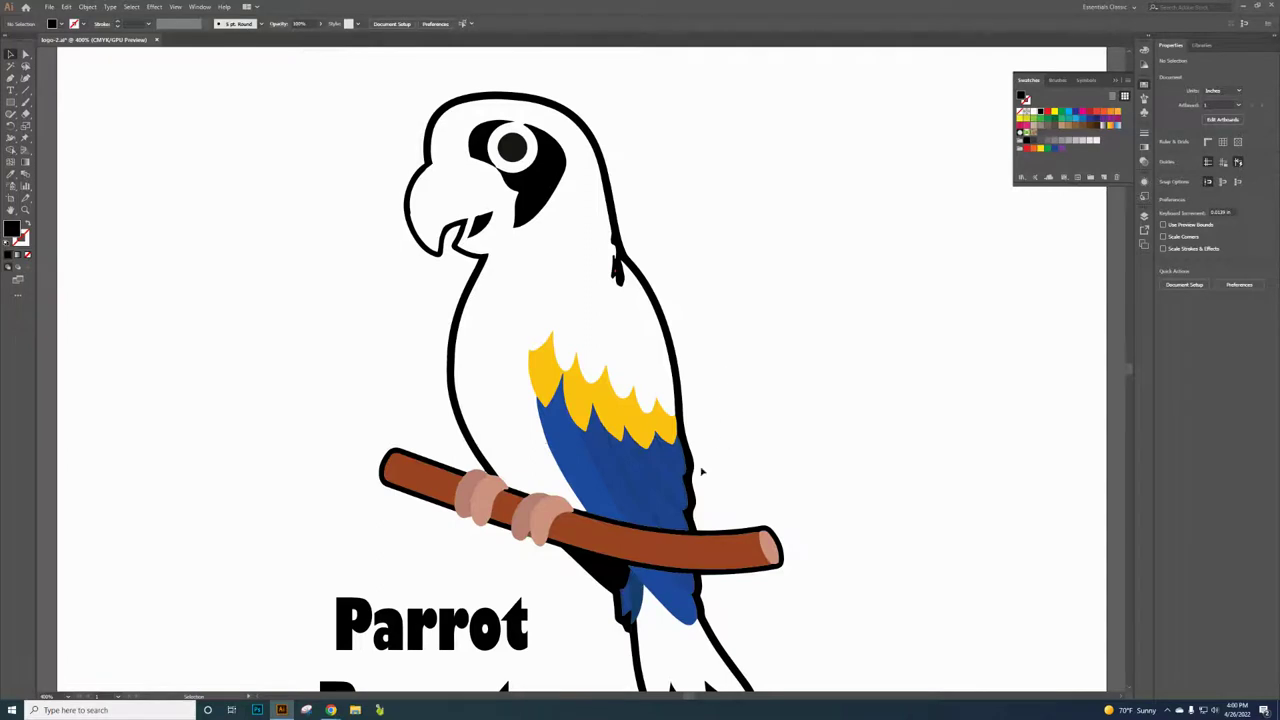
Step: Fill the yellow feather band across the wing with black
scroll(756, 397, "down", 1)
scroll(756, 397, "down", 1)
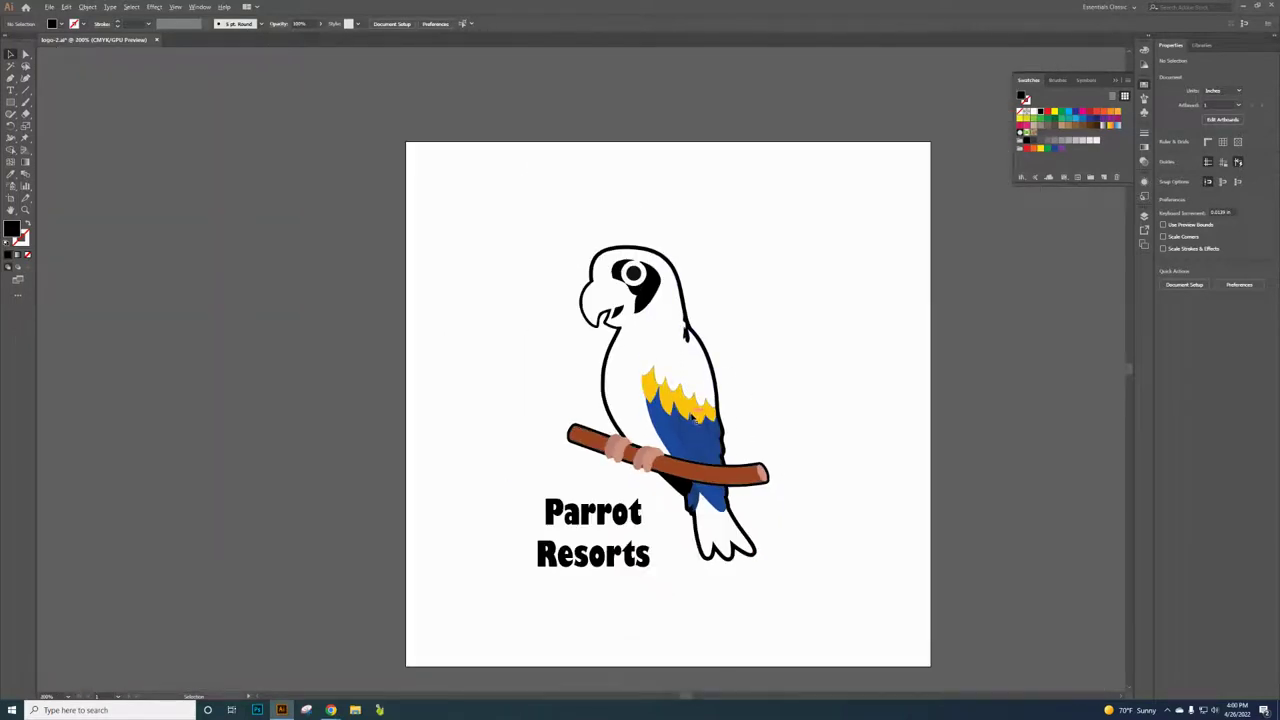
scroll(690, 410, "up", 3)
left_click(684, 404)
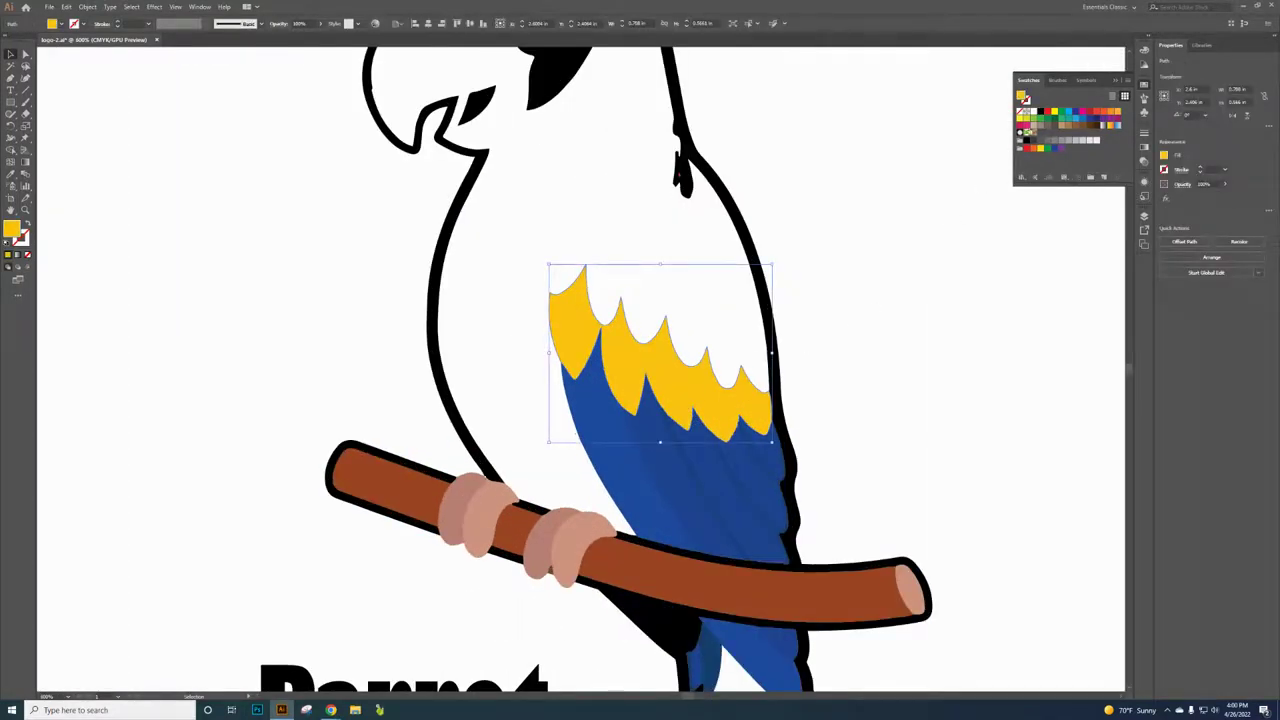
left_click(1041, 112)
left_click(893, 338)
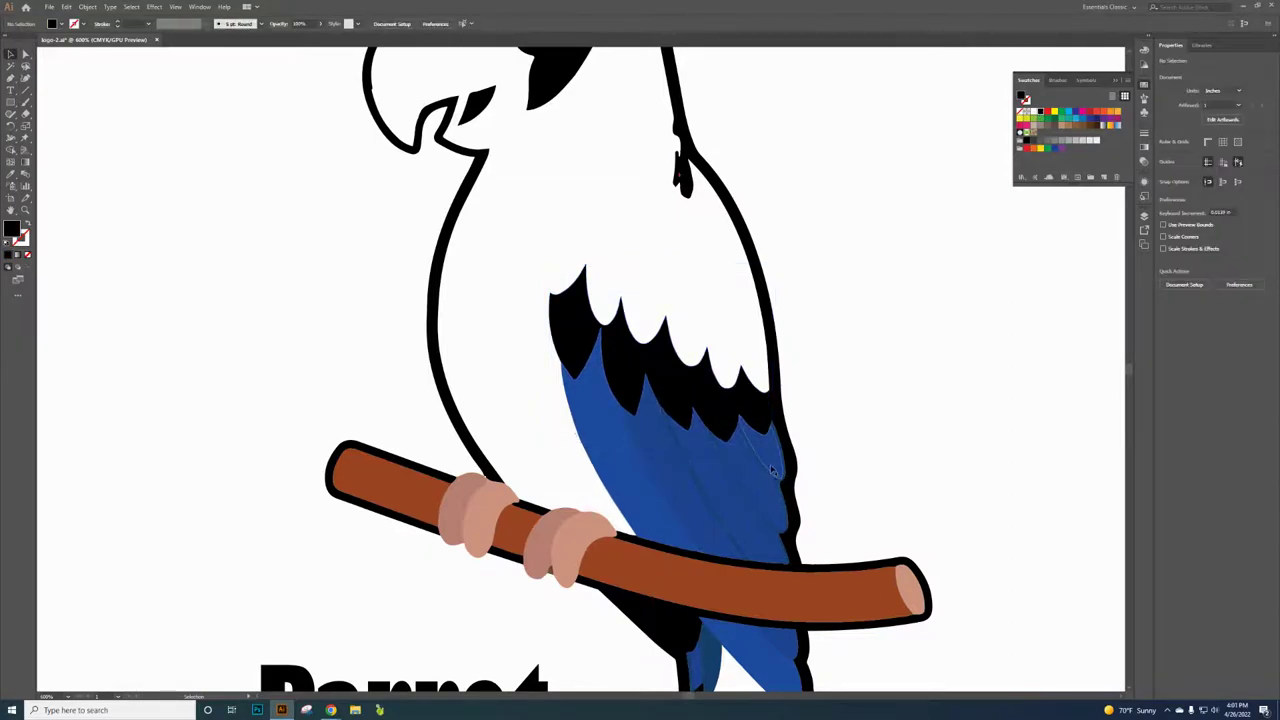
mouse_move(770, 466)
left_mouse_down()
mouse_move(651, 481)
mouse_move(772, 462)
left_mouse_up()
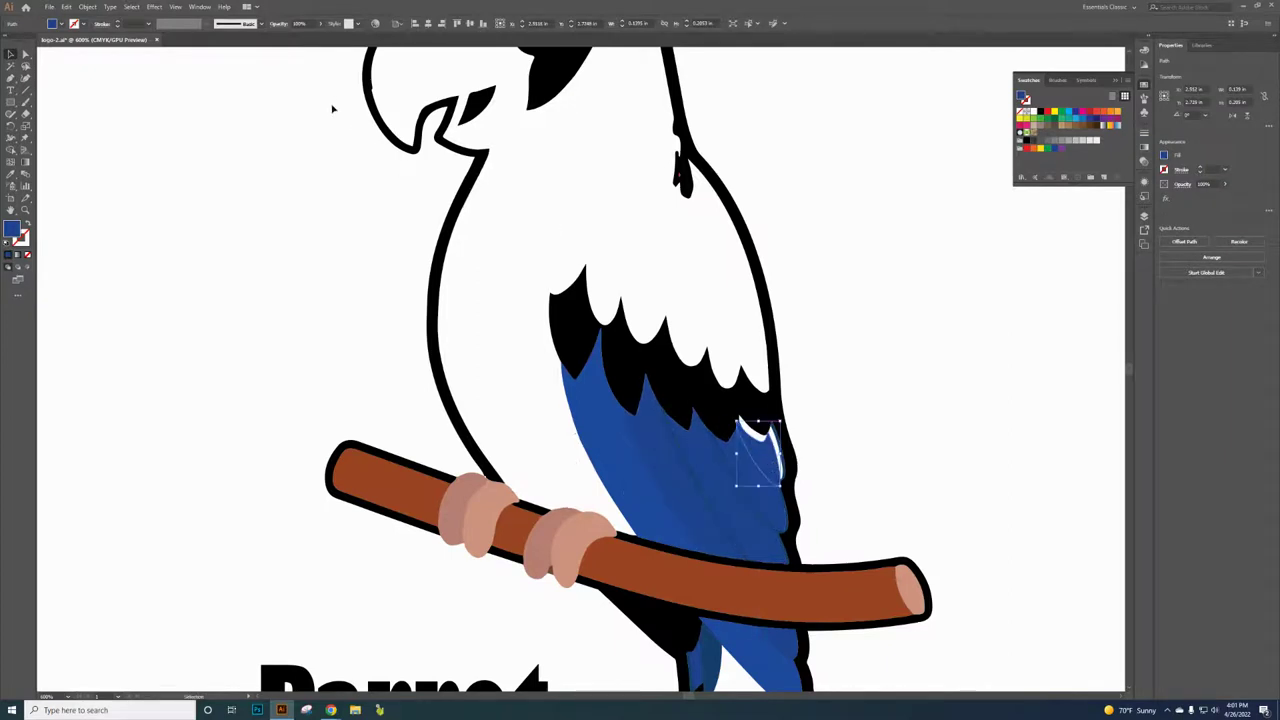
left_click(66, 8)
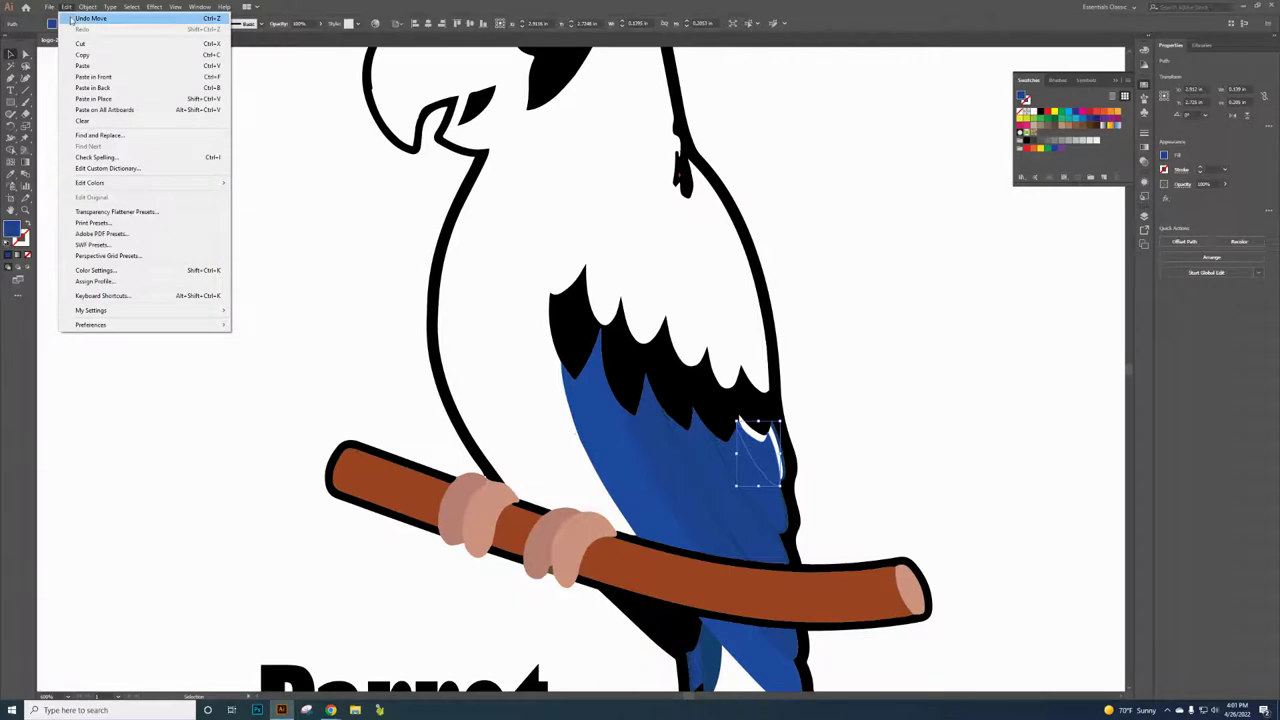
left_click(74, 18)
left_click(66, 7)
left_click(80, 19)
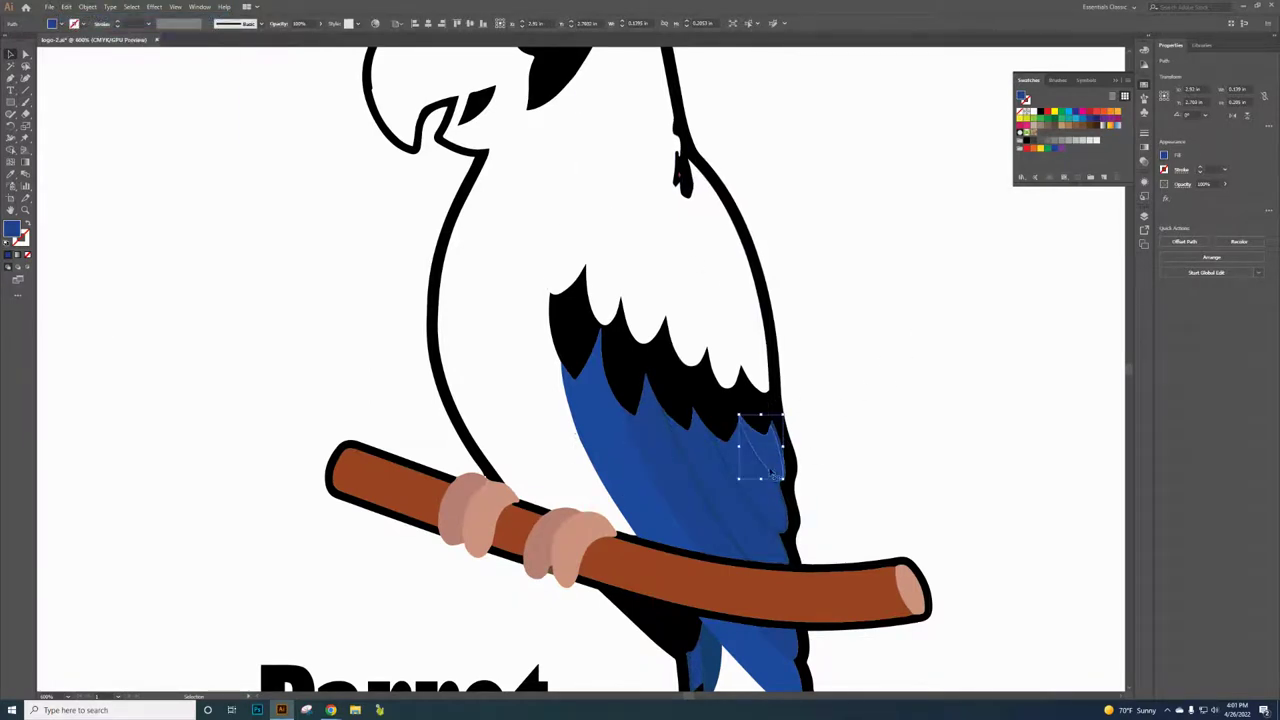
Step: Fill the blue wing feathers between the black feather band and the branch with white
left_click_drag(772, 476, 764, 504)
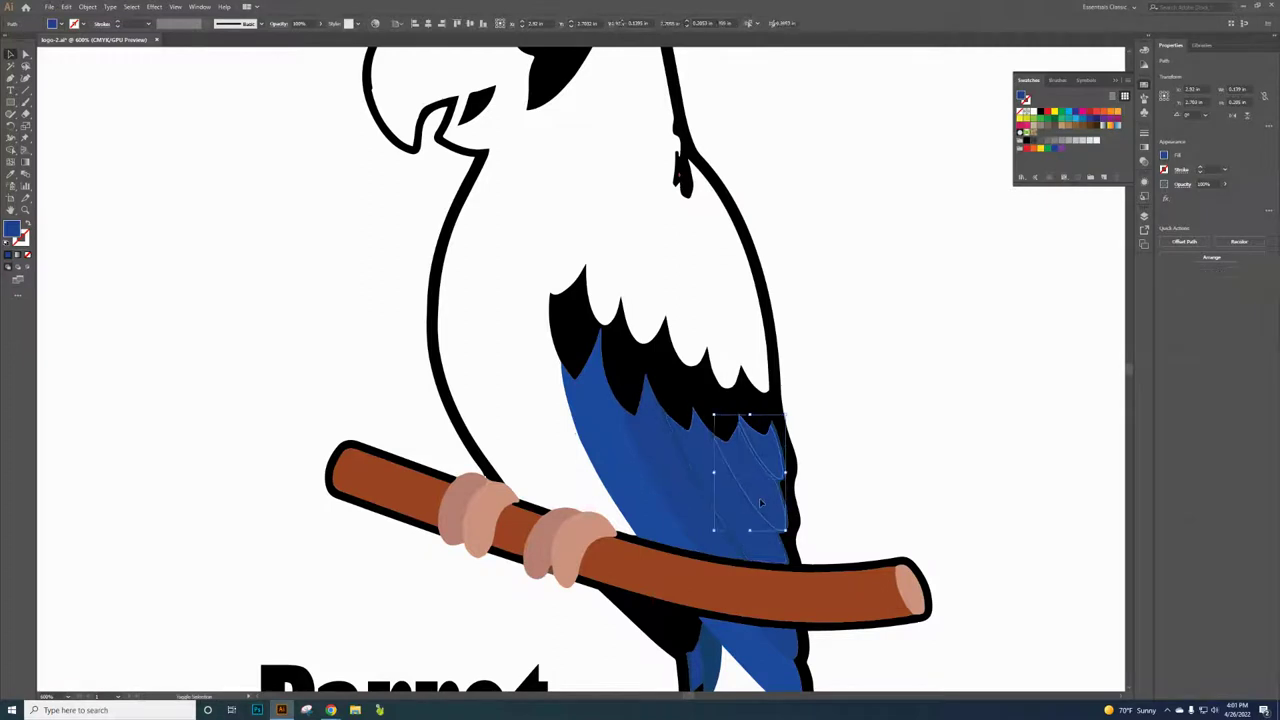
left_click(742, 520, "shift")
left_click(669, 487, "shift")
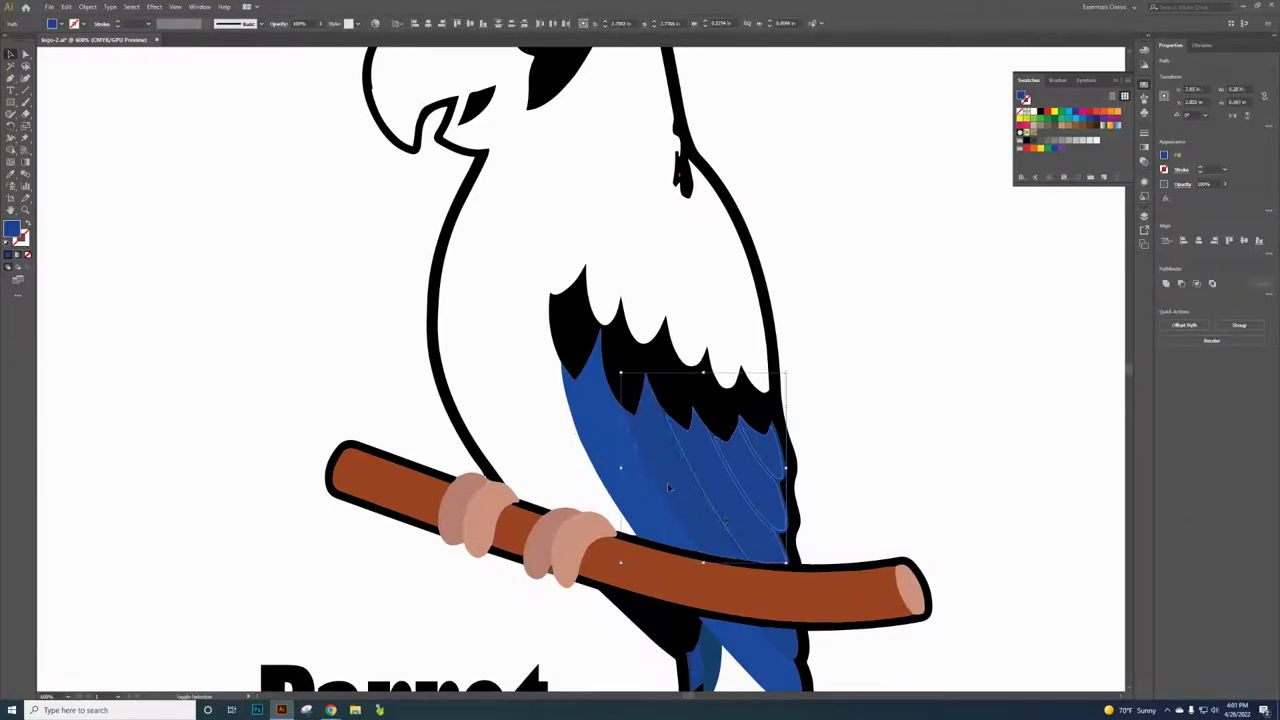
left_click(603, 454, "shift")
left_click(1030, 112)
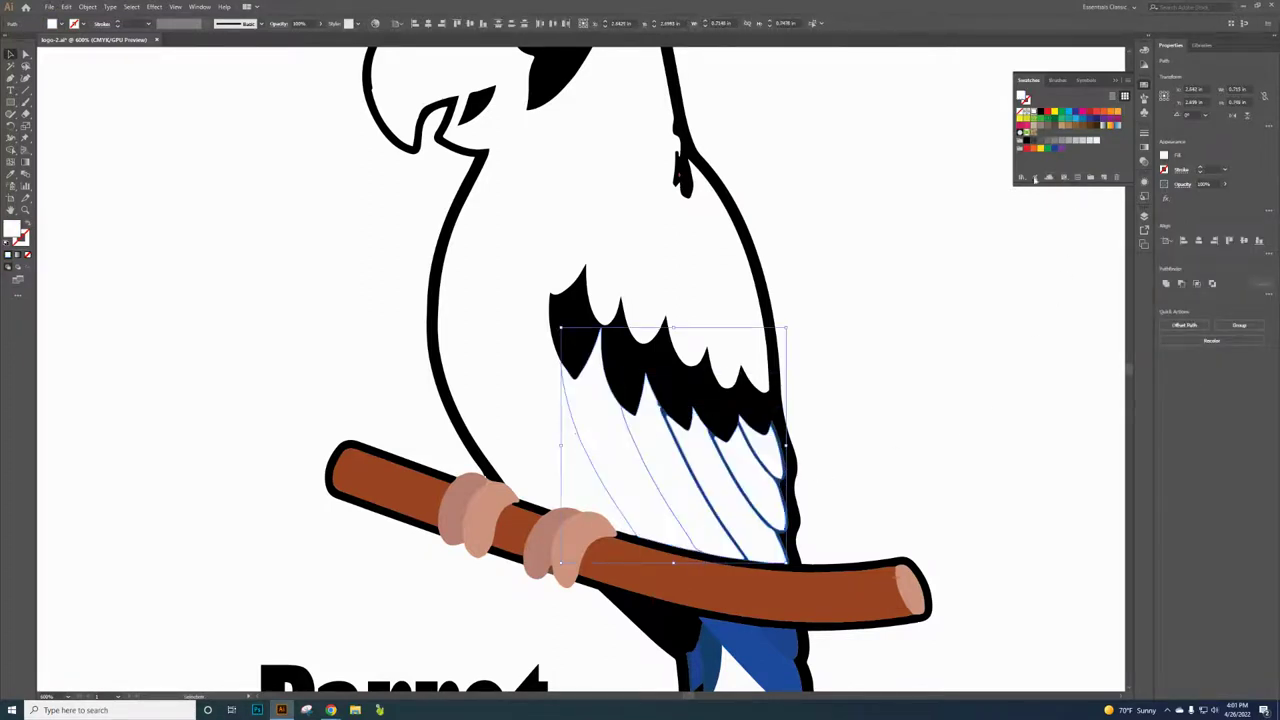
left_click(969, 349)
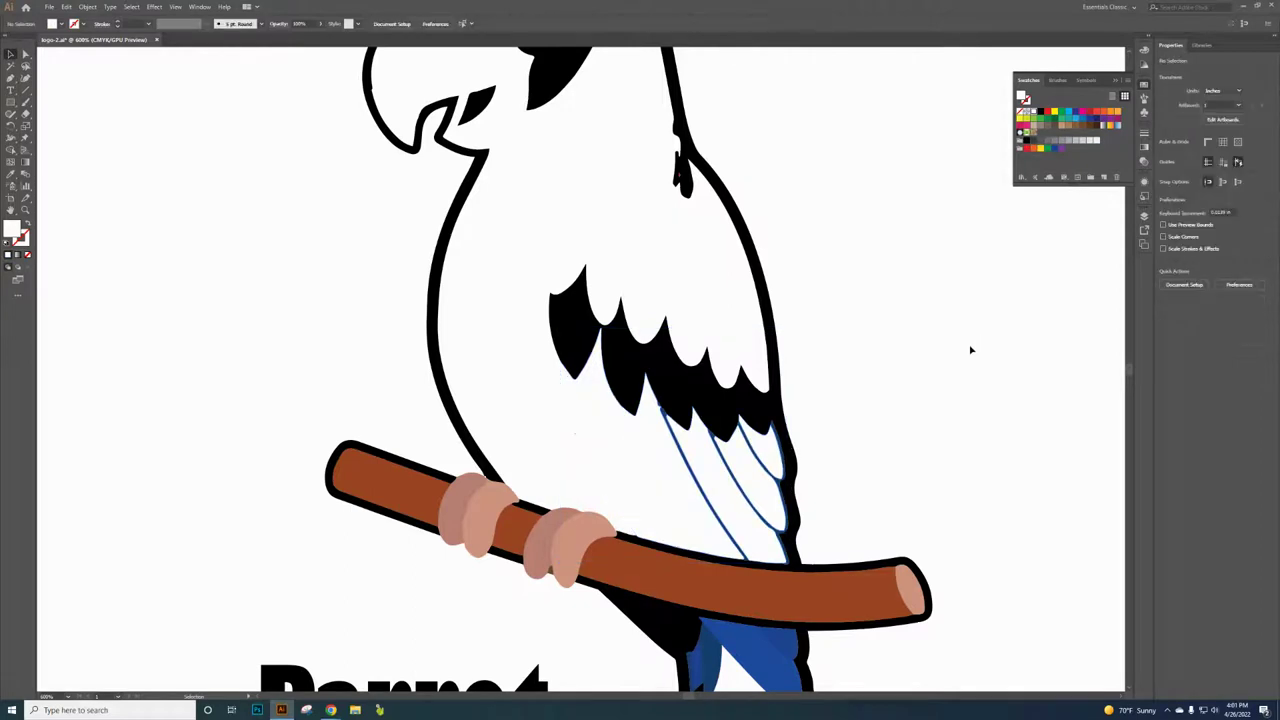
Step: Fill the innermost dark-blue feather line on the lower wing with white
left_click(762, 465)
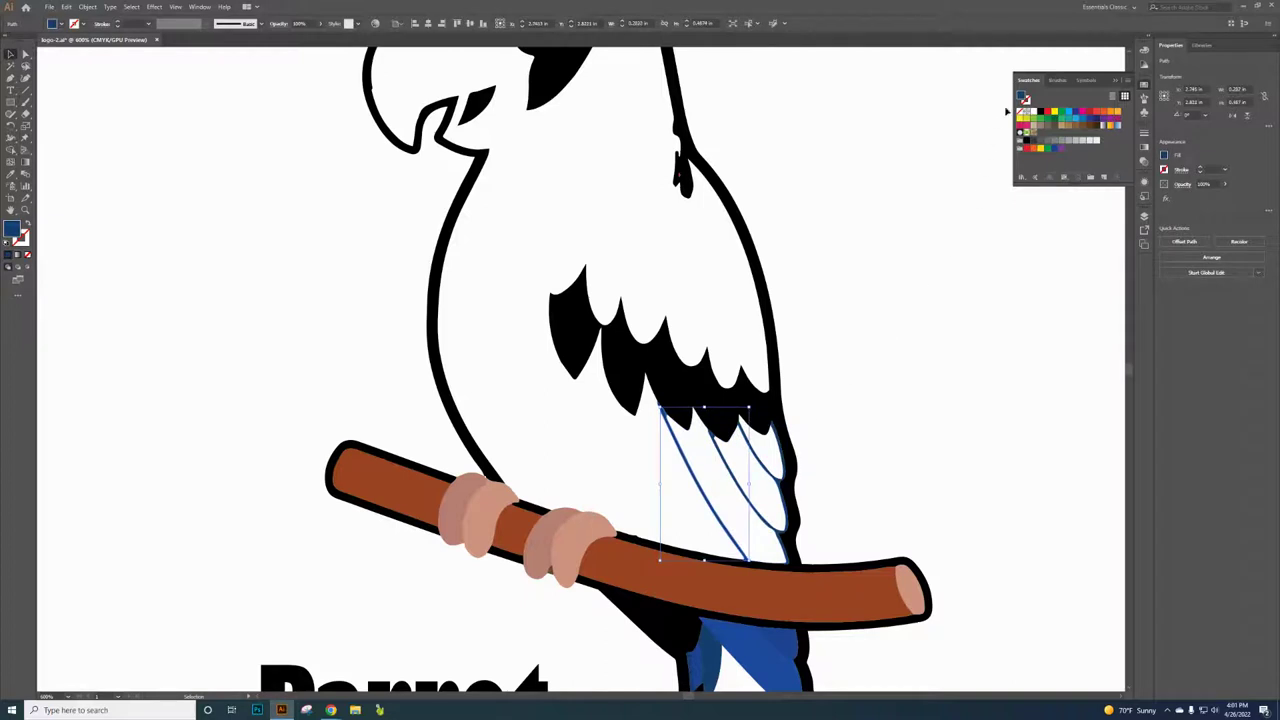
left_click(1028, 111)
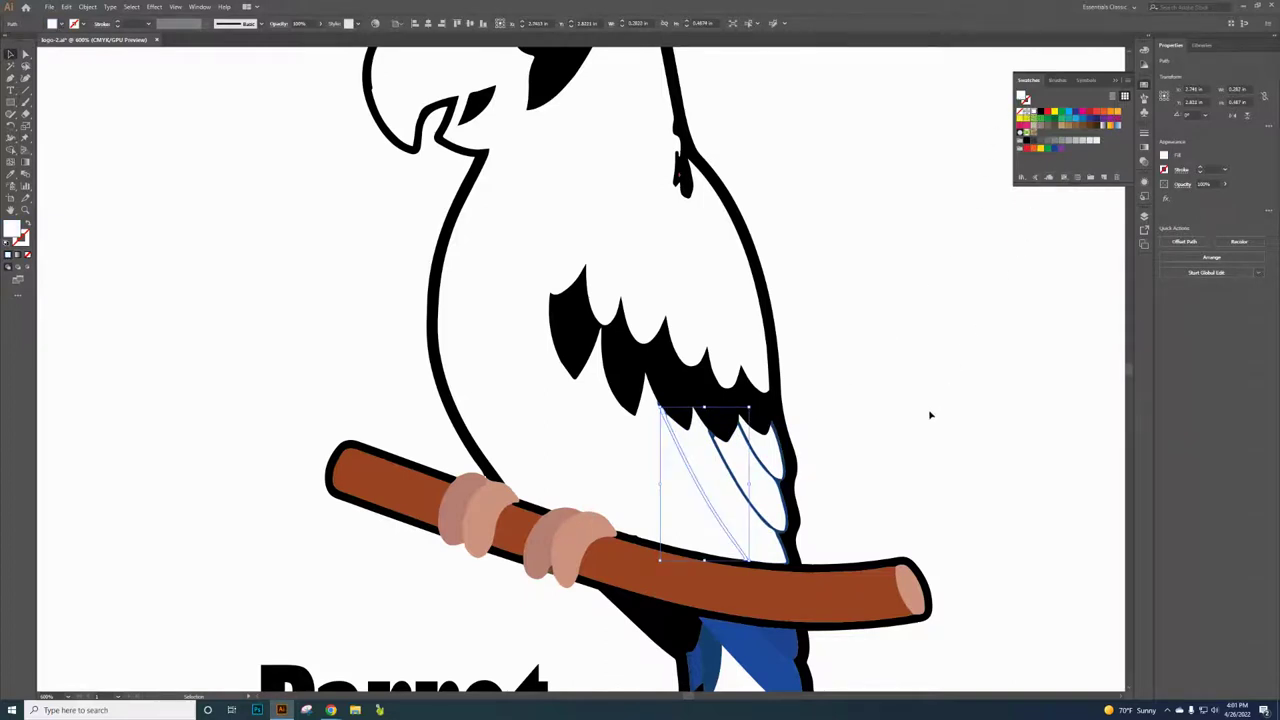
left_click(871, 471)
mouse_move(662, 408)
left_mouse_down()
mouse_move(751, 561)
mouse_move(782, 533)
left_mouse_up()
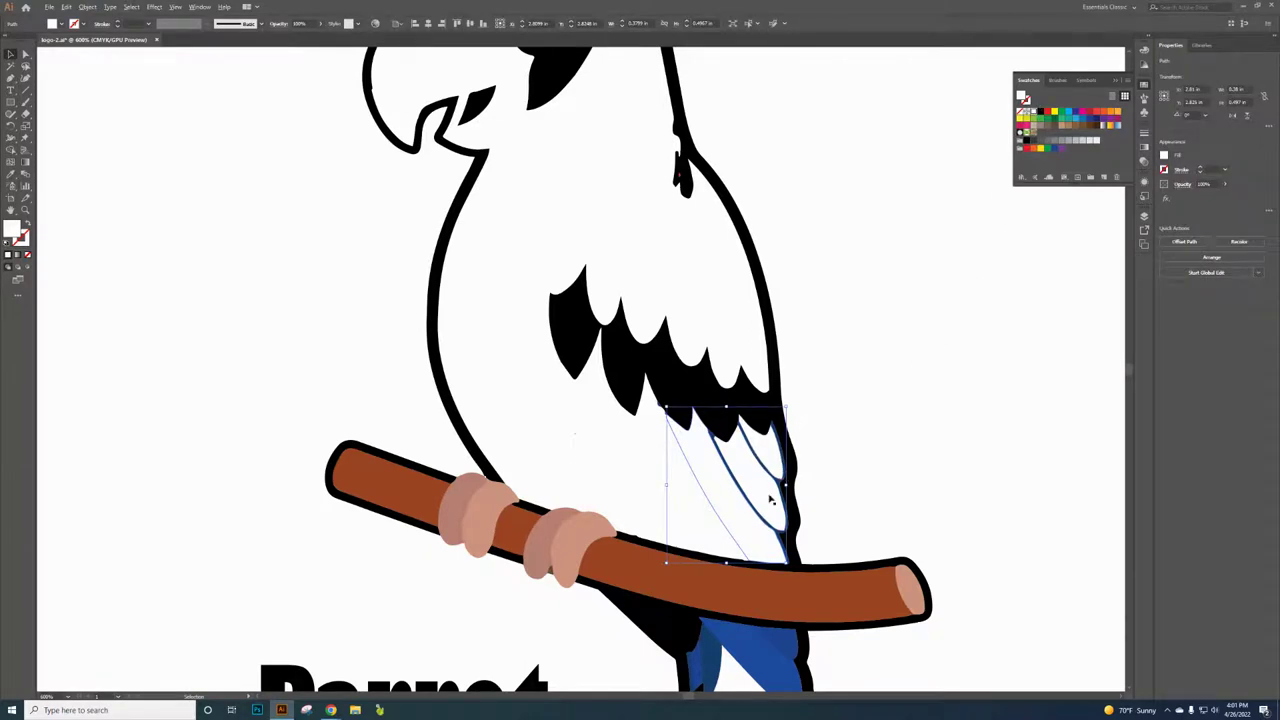
scroll(750, 527, "up", 3)
key("Delete")
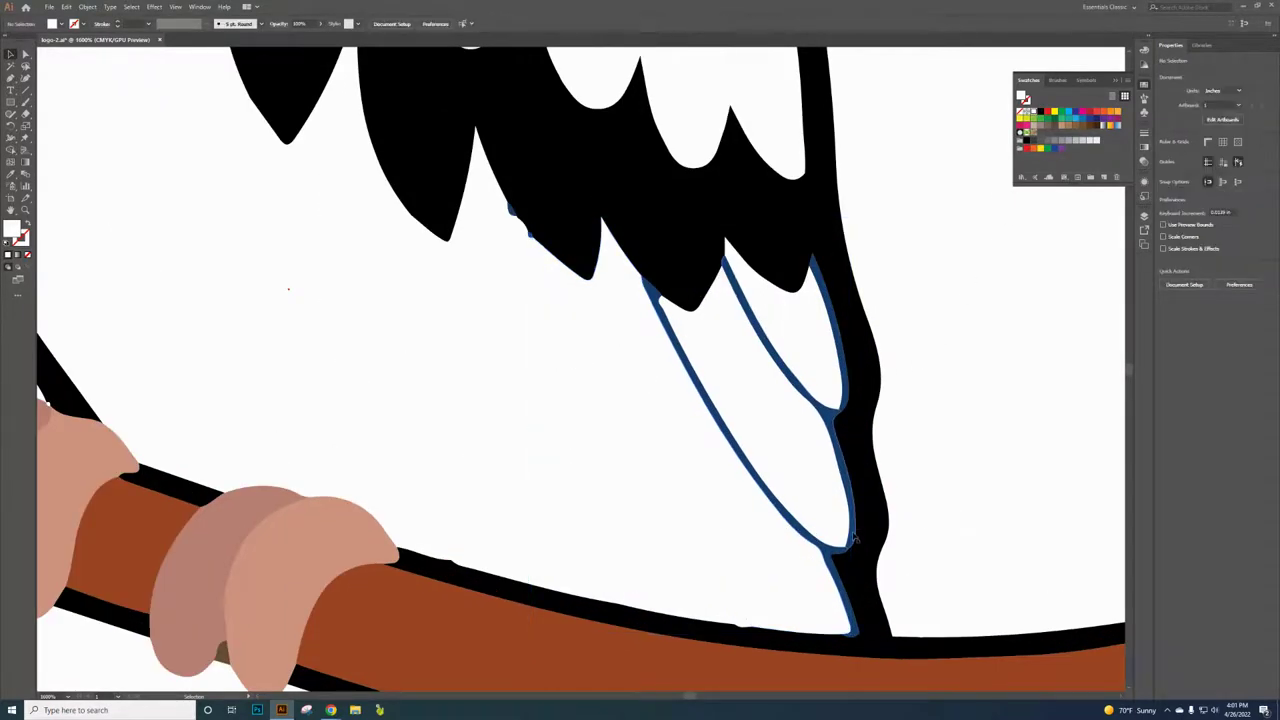
Step: Fill the remaining dark-blue feather lines along the wing's outer edge and above the branch with white
left_click(852, 528)
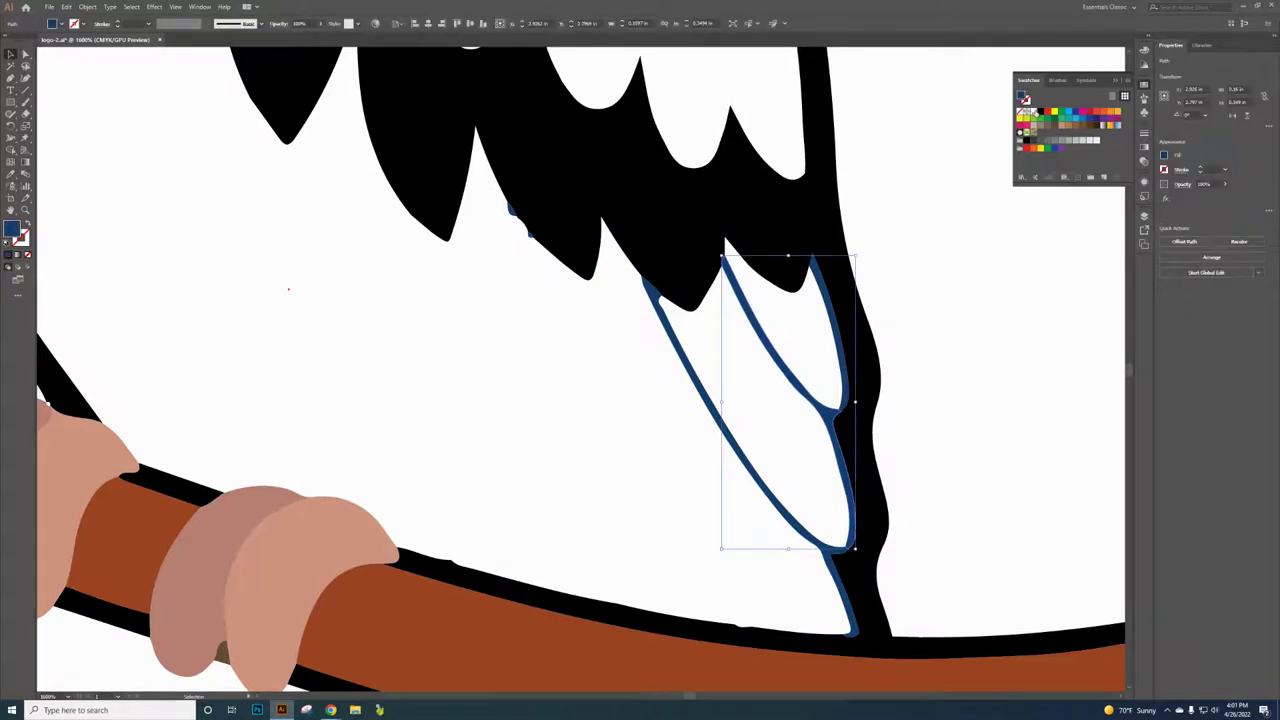
left_click(1034, 114)
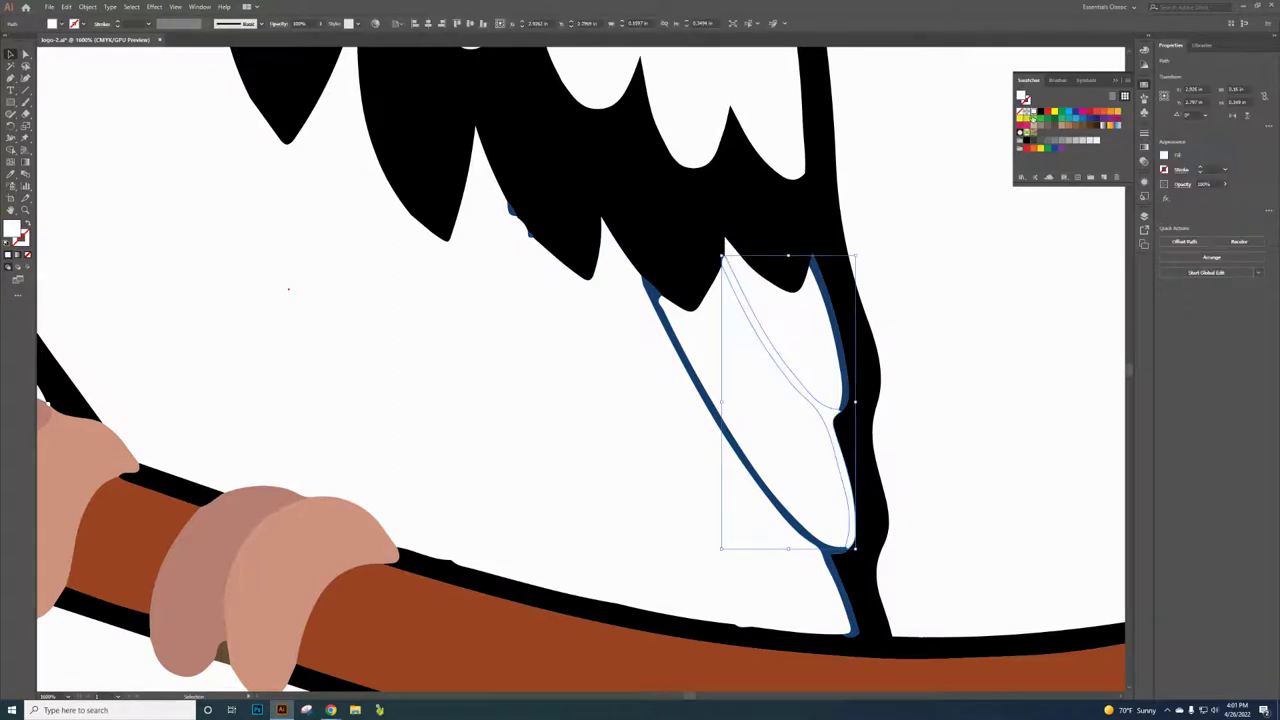
left_click(842, 326)
left_click(1031, 114)
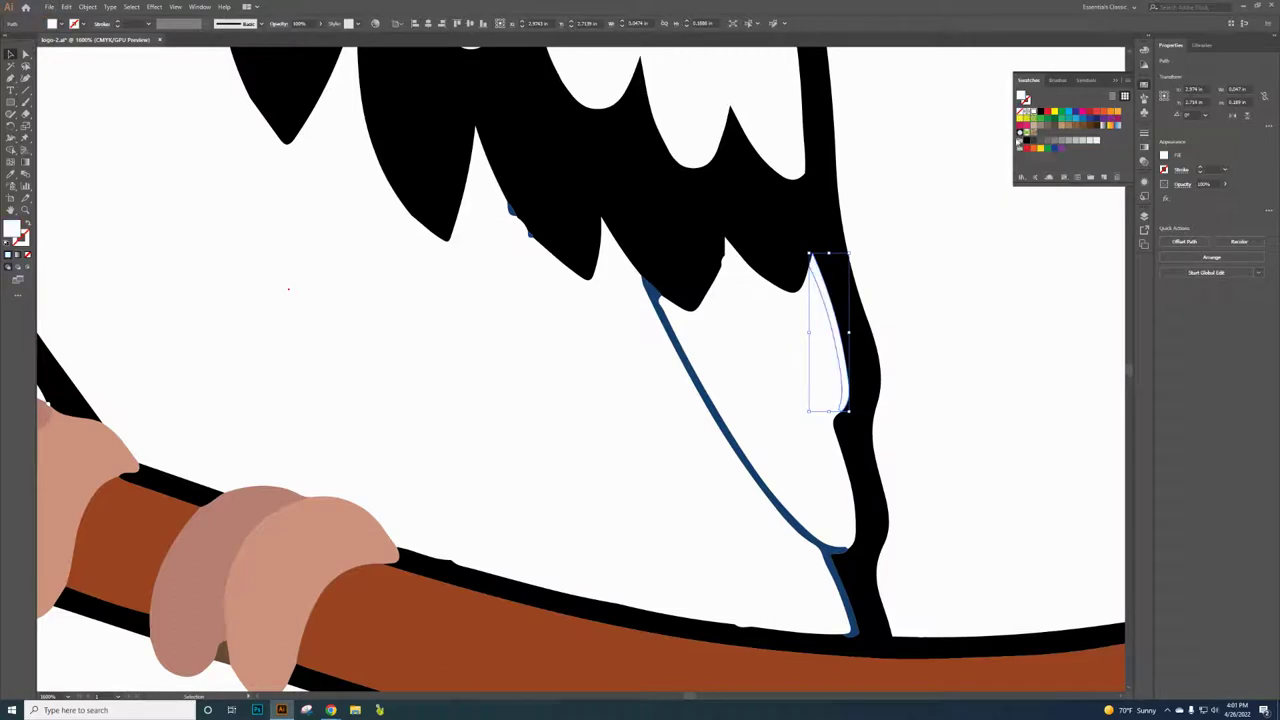
left_click(697, 386)
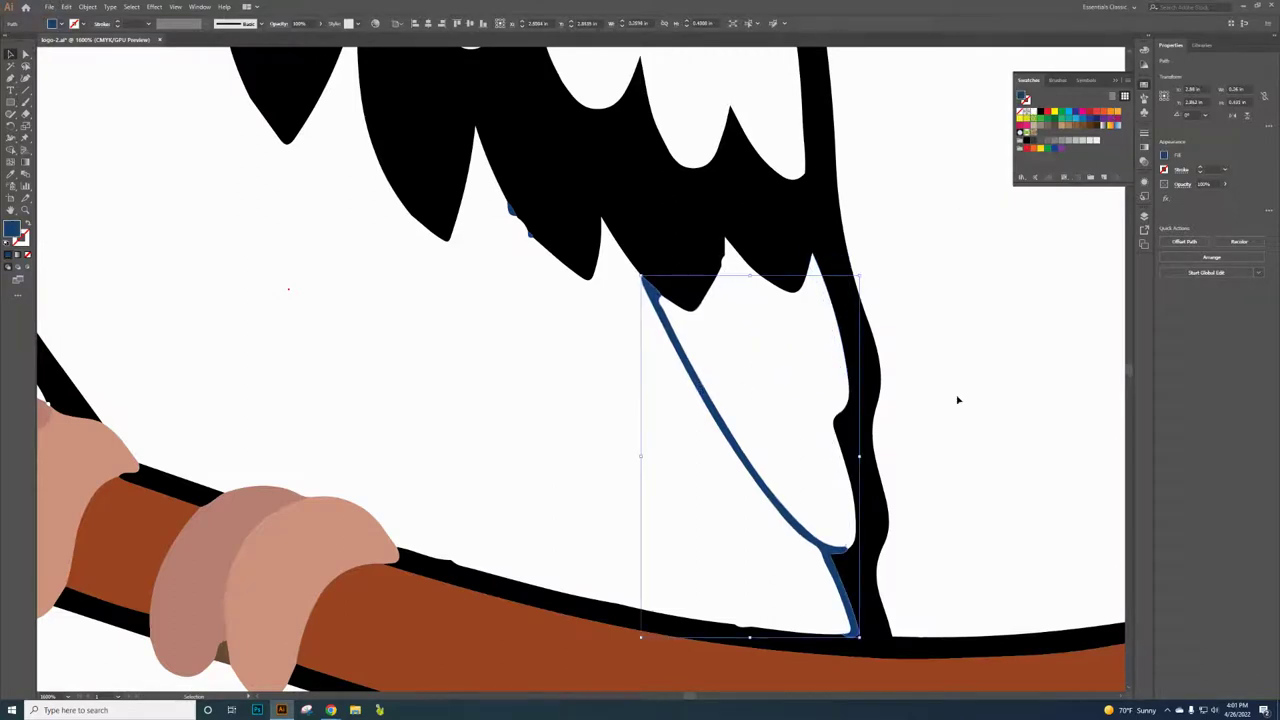
left_click(1033, 114)
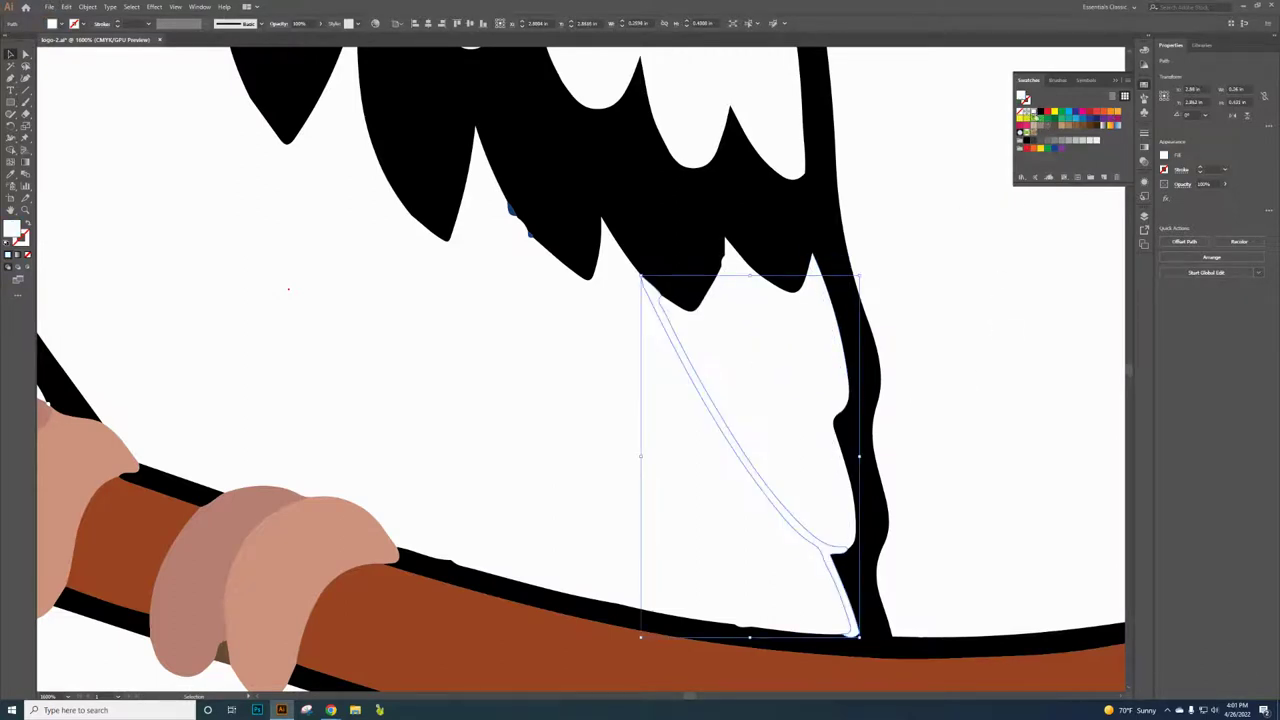
left_click(965, 340)
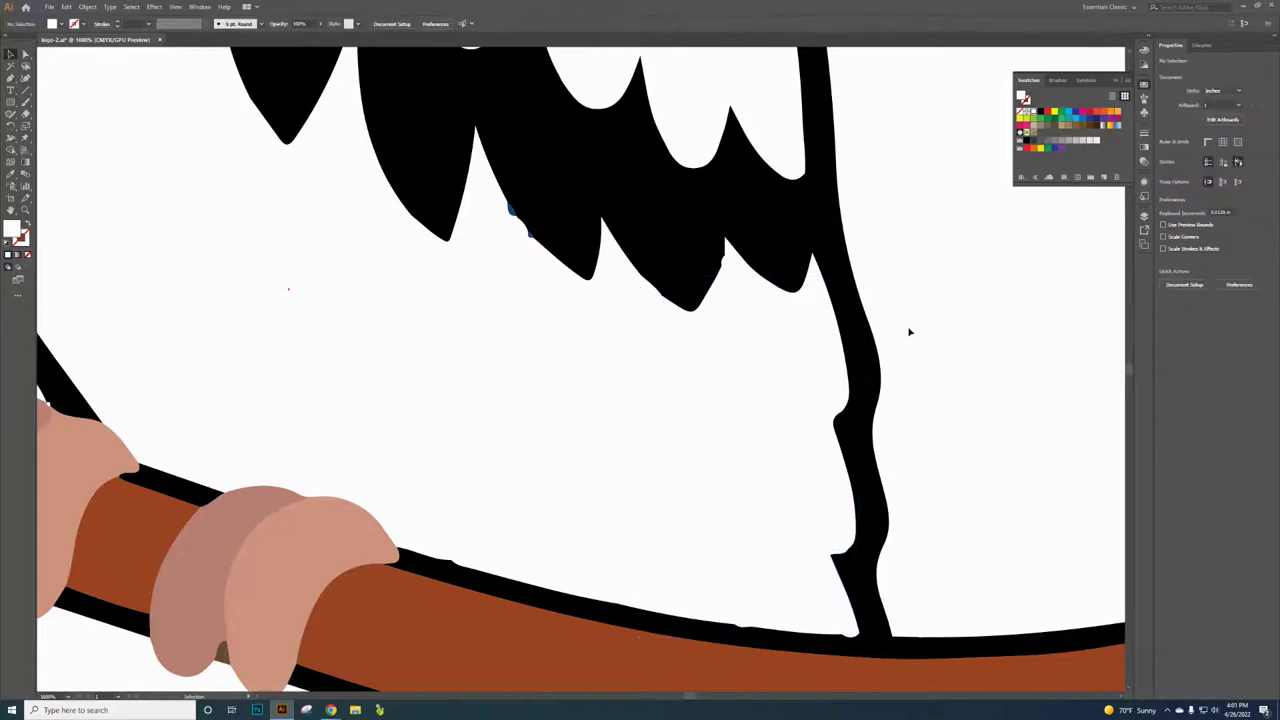
scroll(909, 331, "down", 2)
scroll(884, 313, "down", 2)
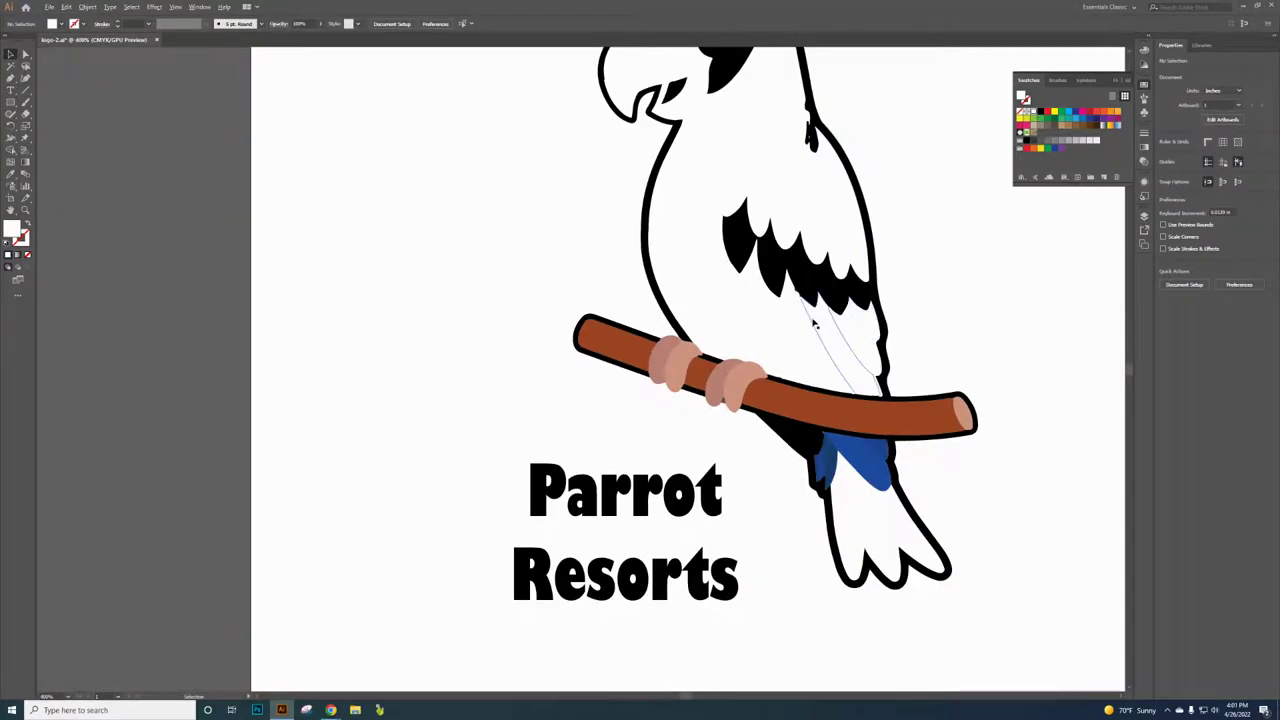
Step: Fill the two small blue slivers along the edge of the black feather band with white
scroll(820, 318, "up", 5)
scroll(816, 298, "up", 3)
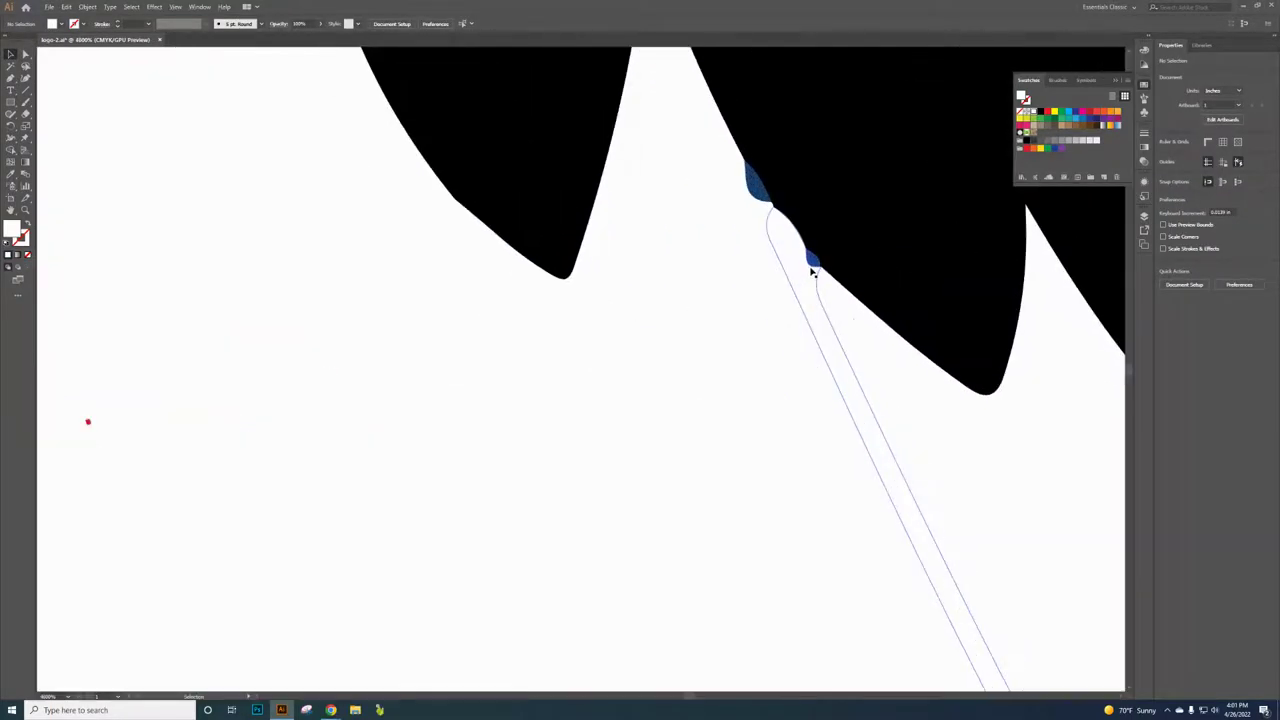
left_click(813, 262)
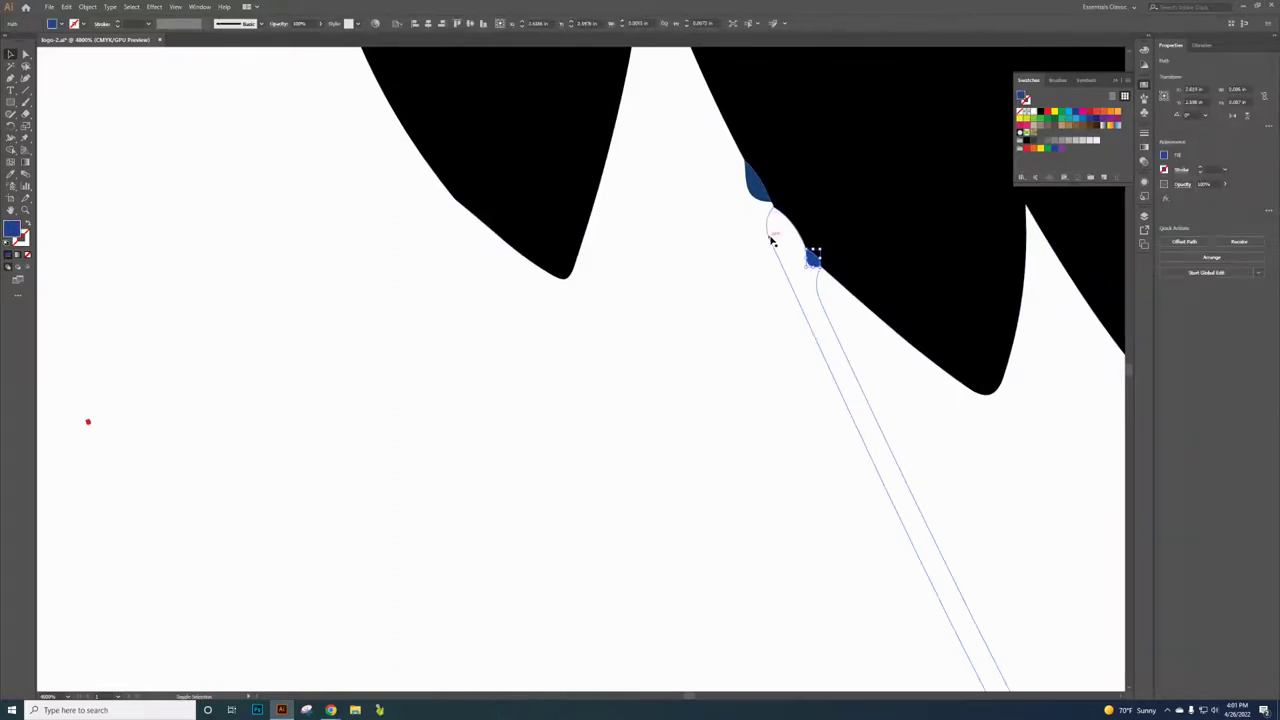
left_click(752, 189, "shift")
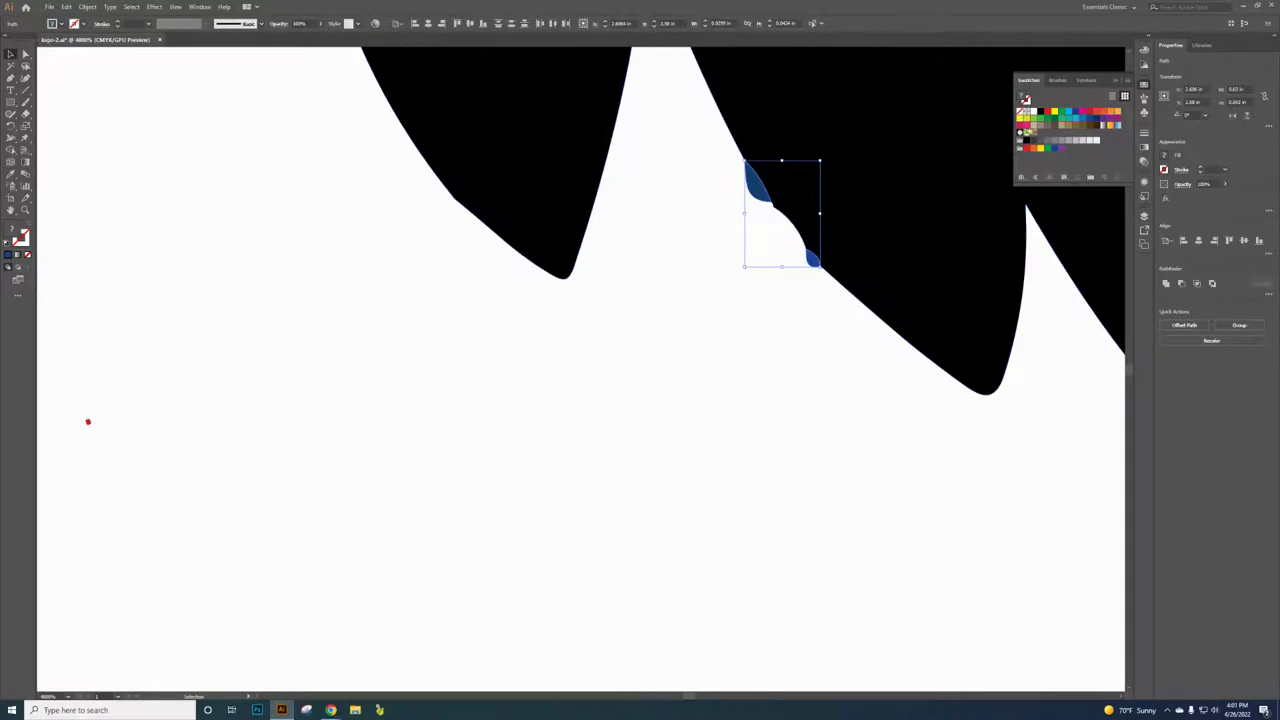
left_click(1022, 111)
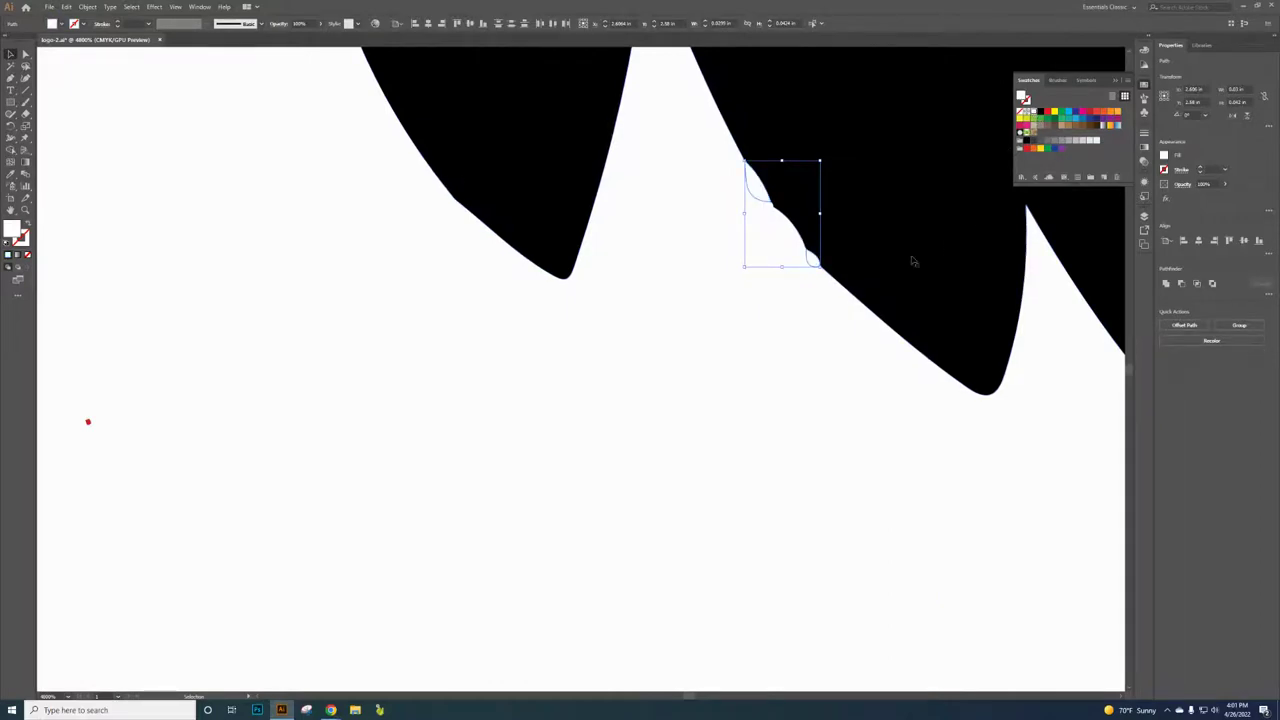
Step: Fill all the blue feathers at the base of the tail, just below the branch, with white
scroll(742, 296, "down", 1)
key("ctrl+0")
scroll(770, 435, "up", 5)
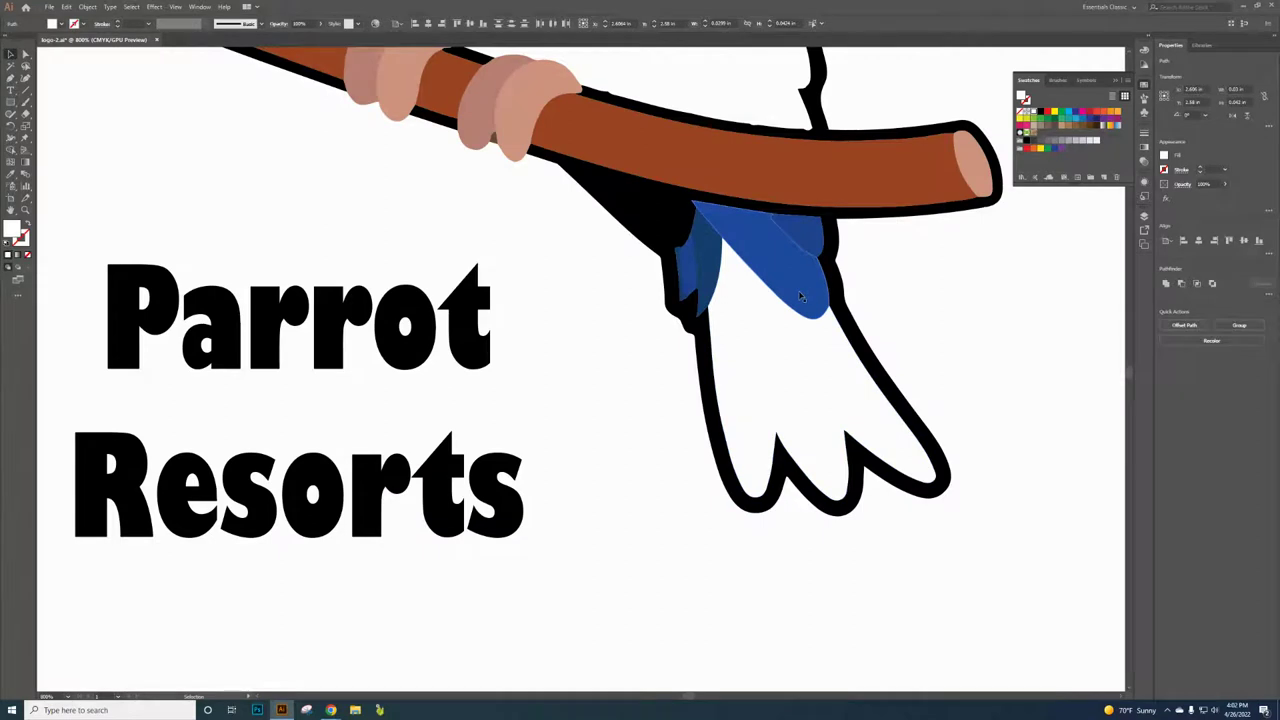
left_click(800, 296)
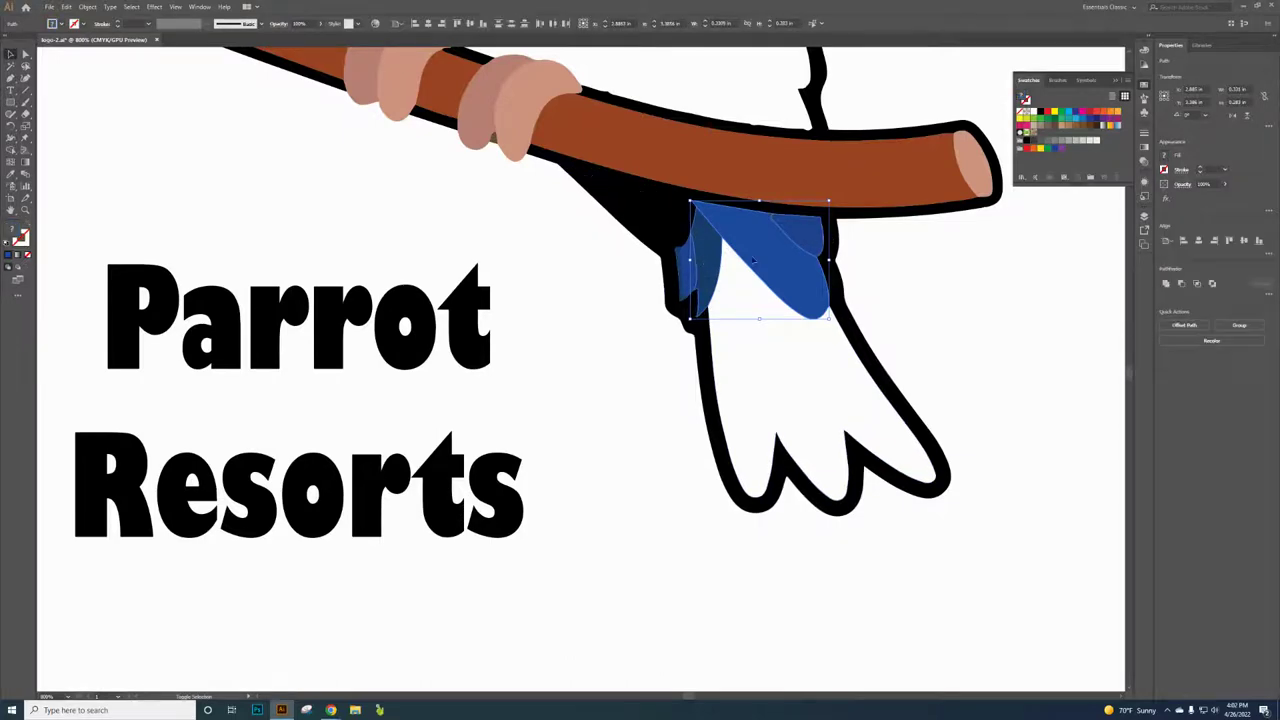
left_click(682, 268, "shift")
left_click(682, 268, "shift")
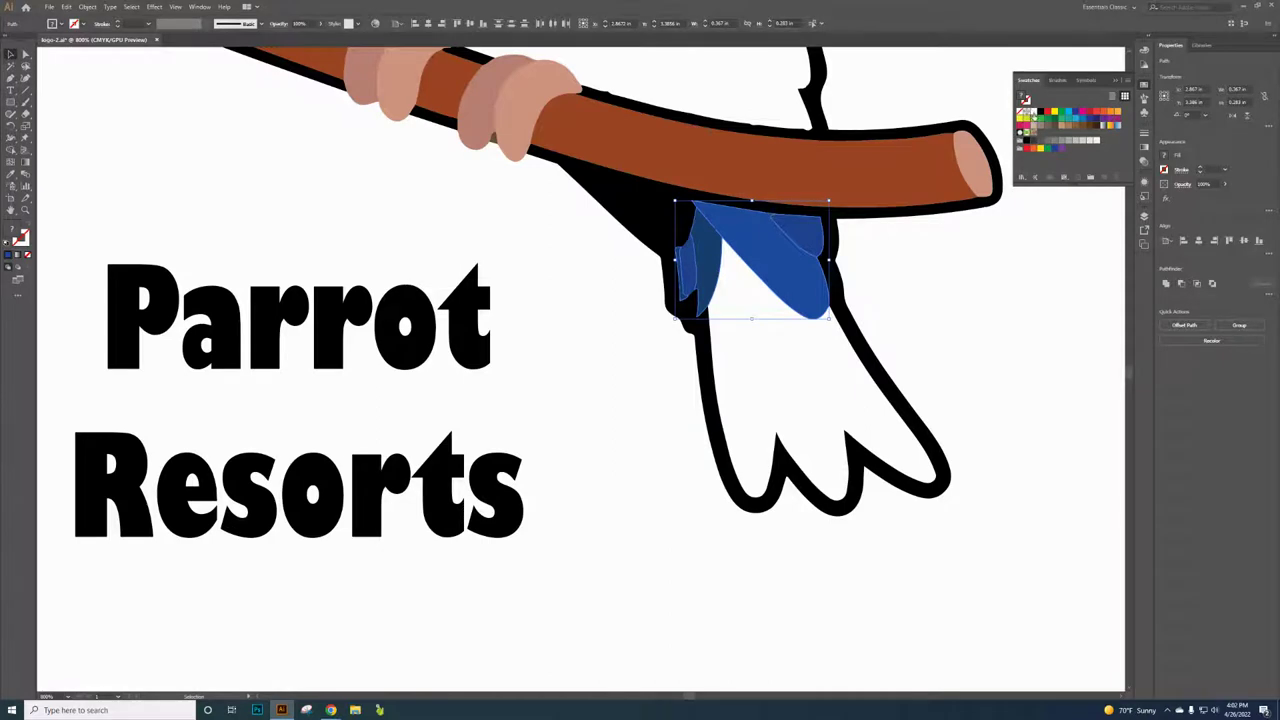
left_click(1035, 112)
left_click(928, 323)
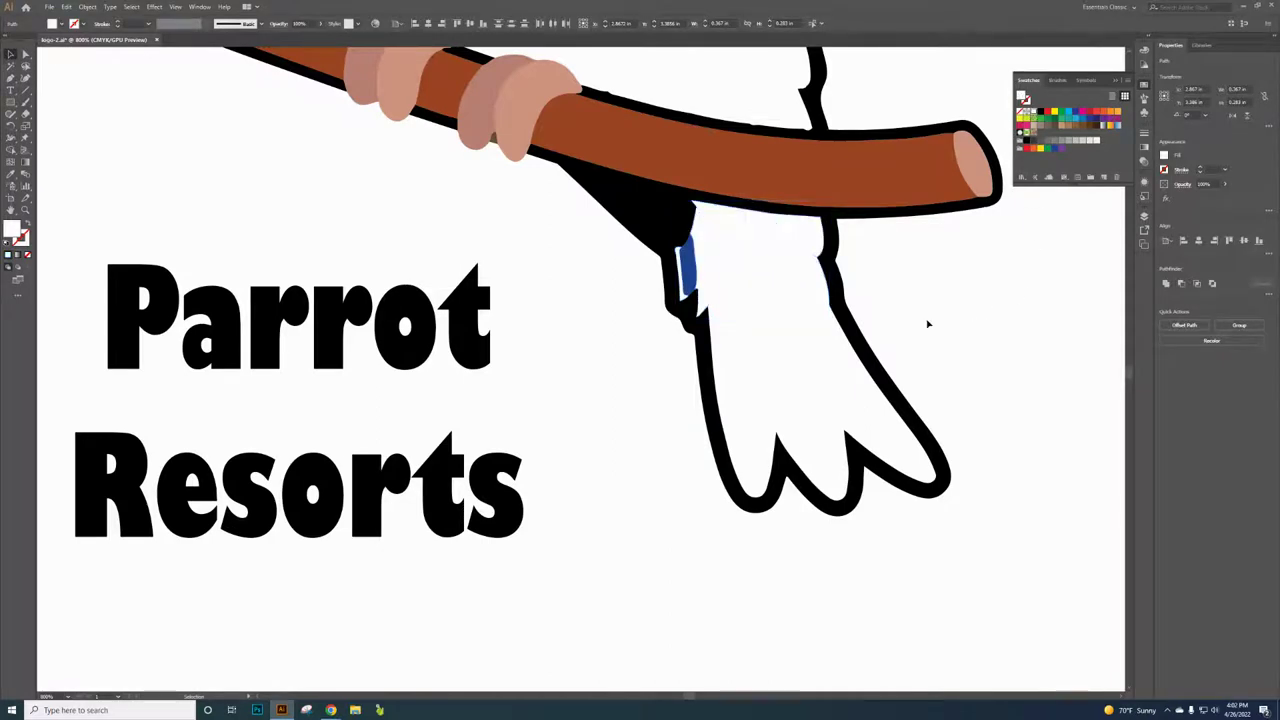
left_click(686, 265)
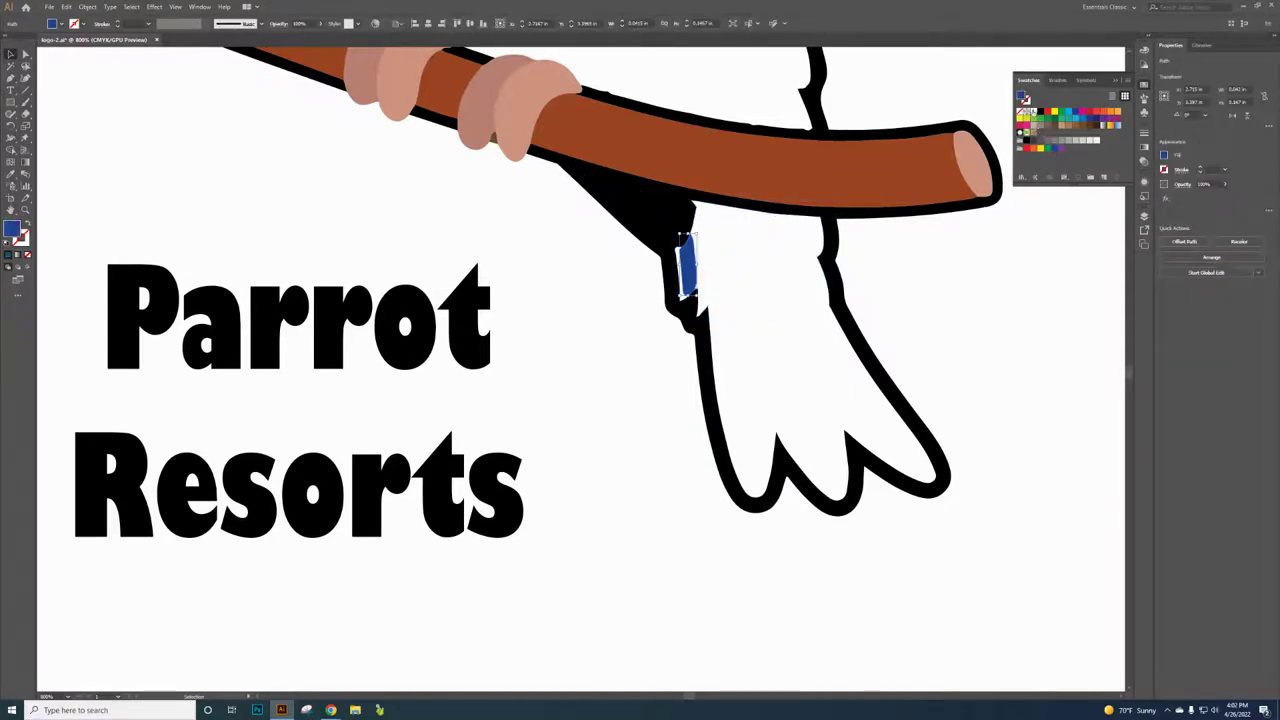
left_click(1033, 111)
left_click(1021, 320)
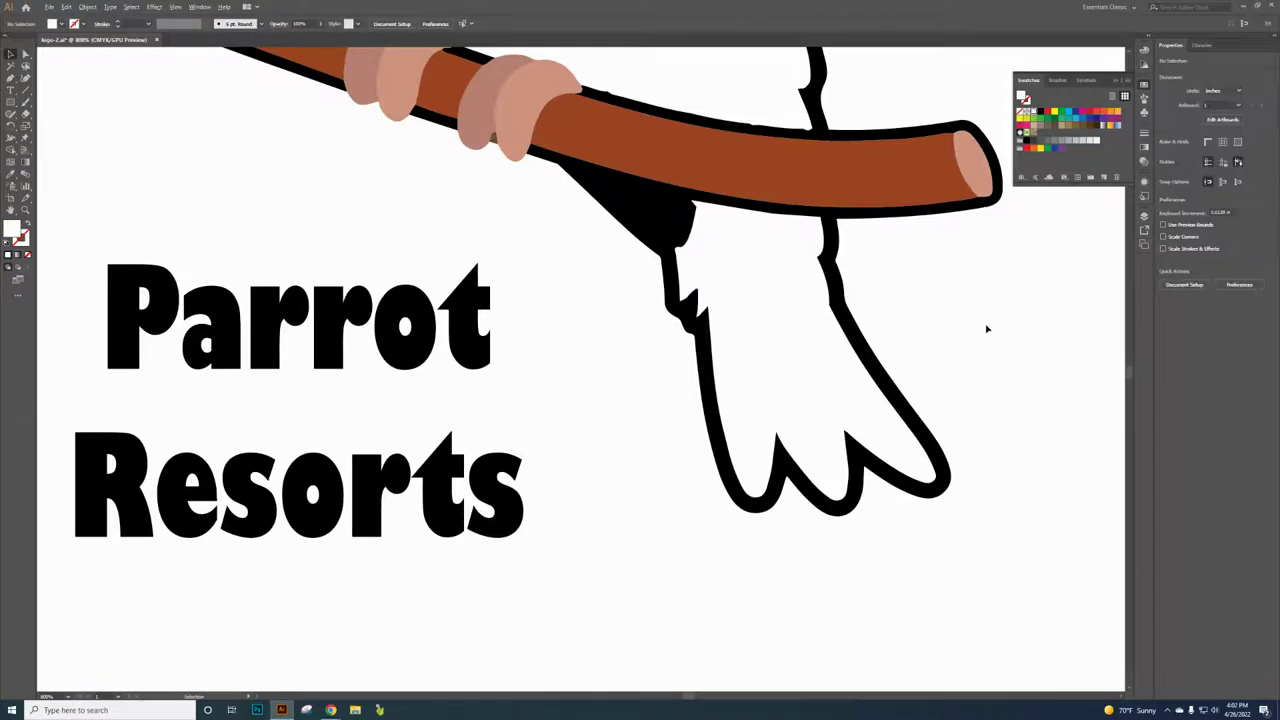
Step: Fill the three brown sections of the branch with white
scroll(900, 350, "down", 3)
scroll(900, 350, "down", 3)
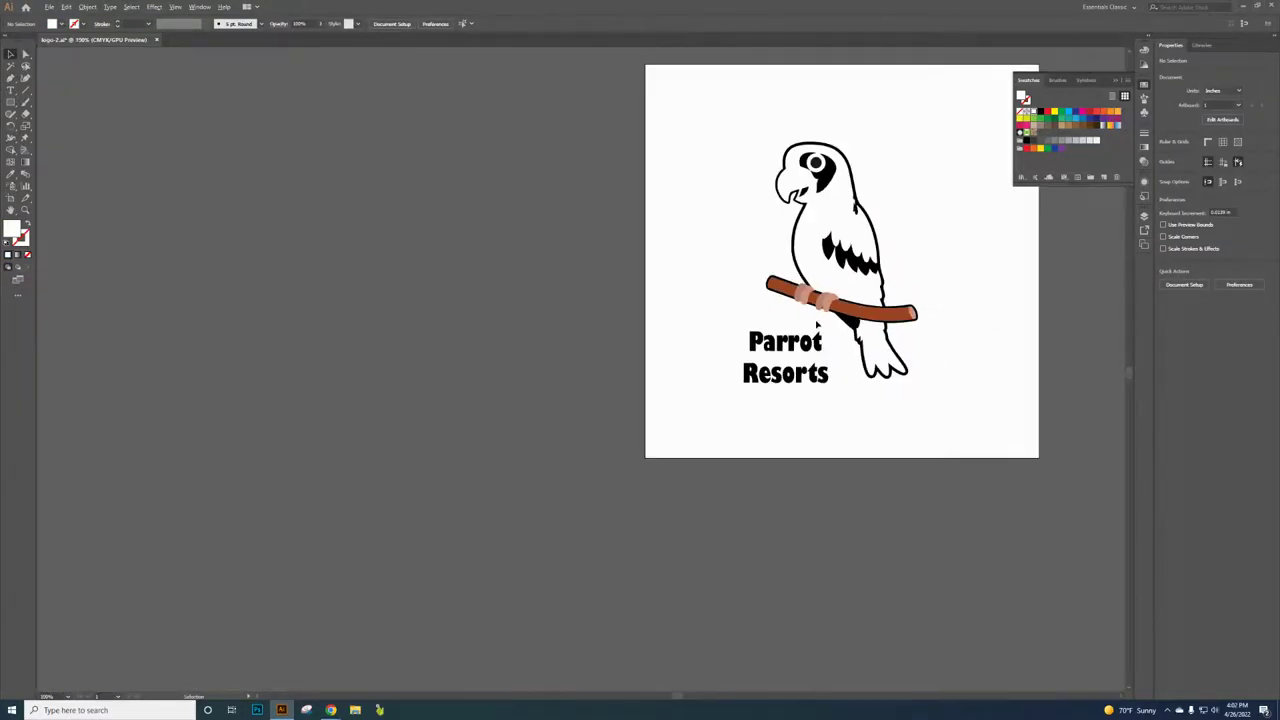
scroll(918, 306, "up", 4)
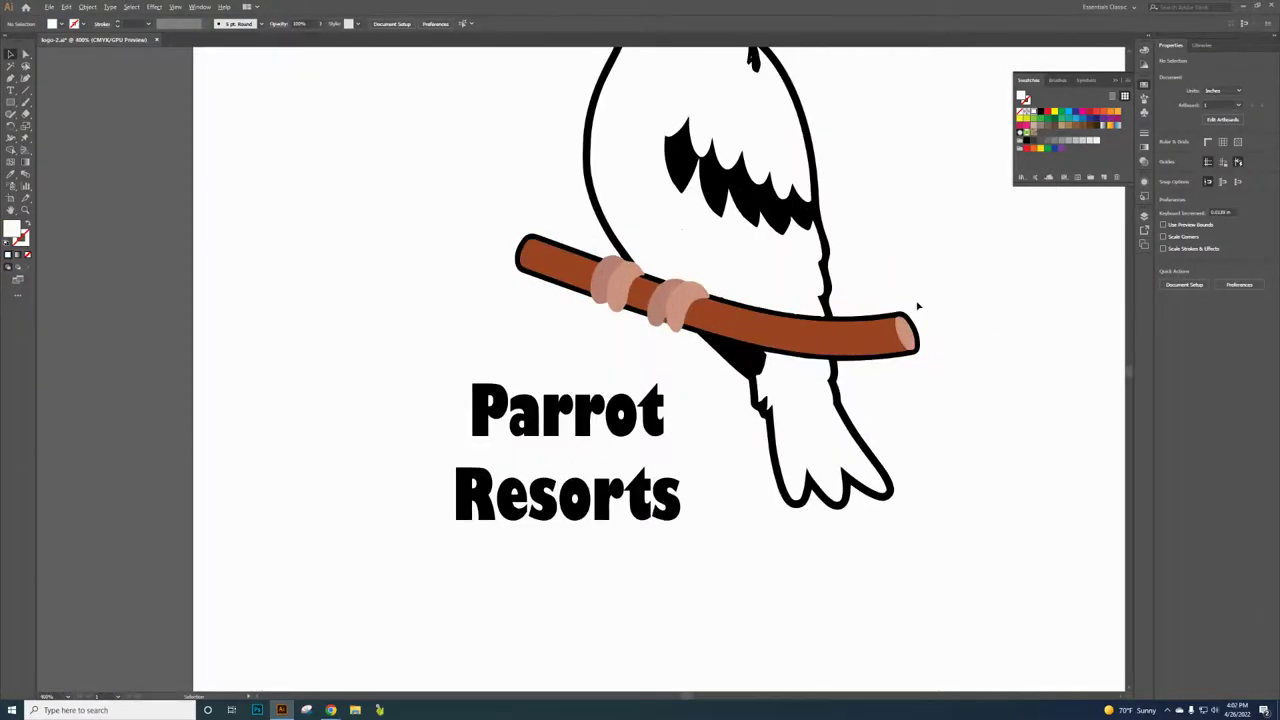
left_click(795, 346)
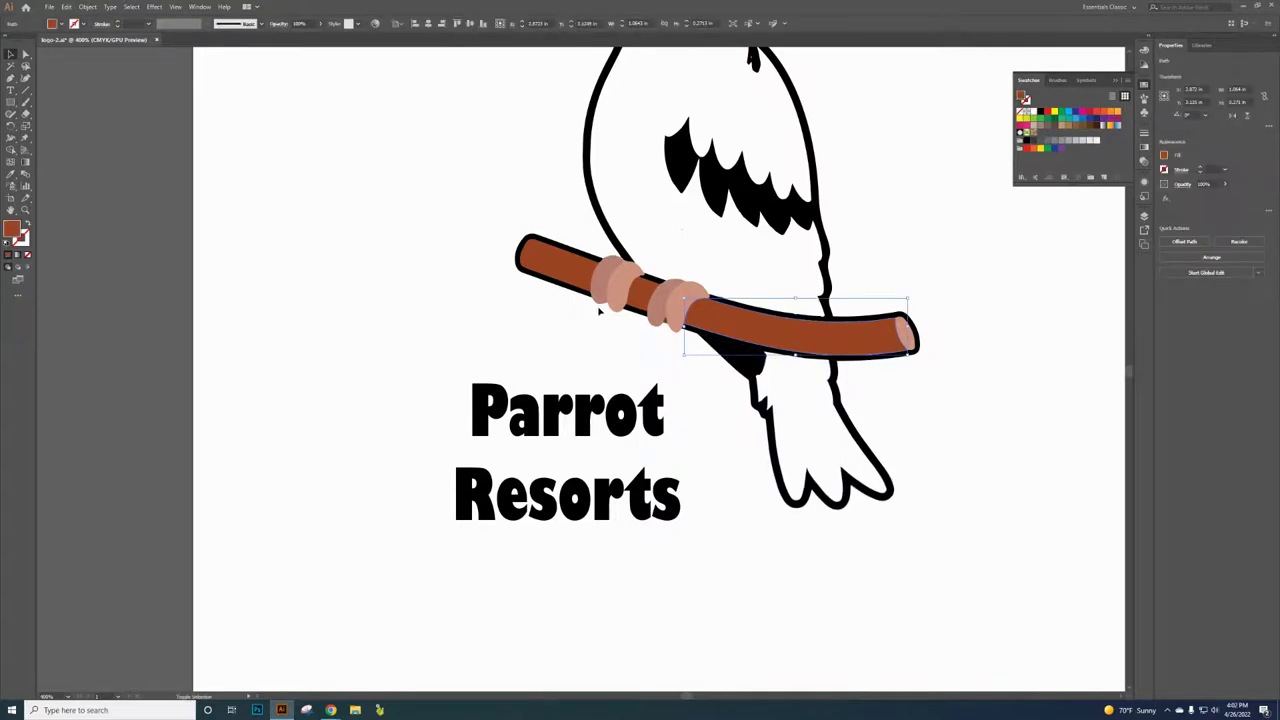
left_click(632, 296, "shift")
left_click(562, 268, "shift")
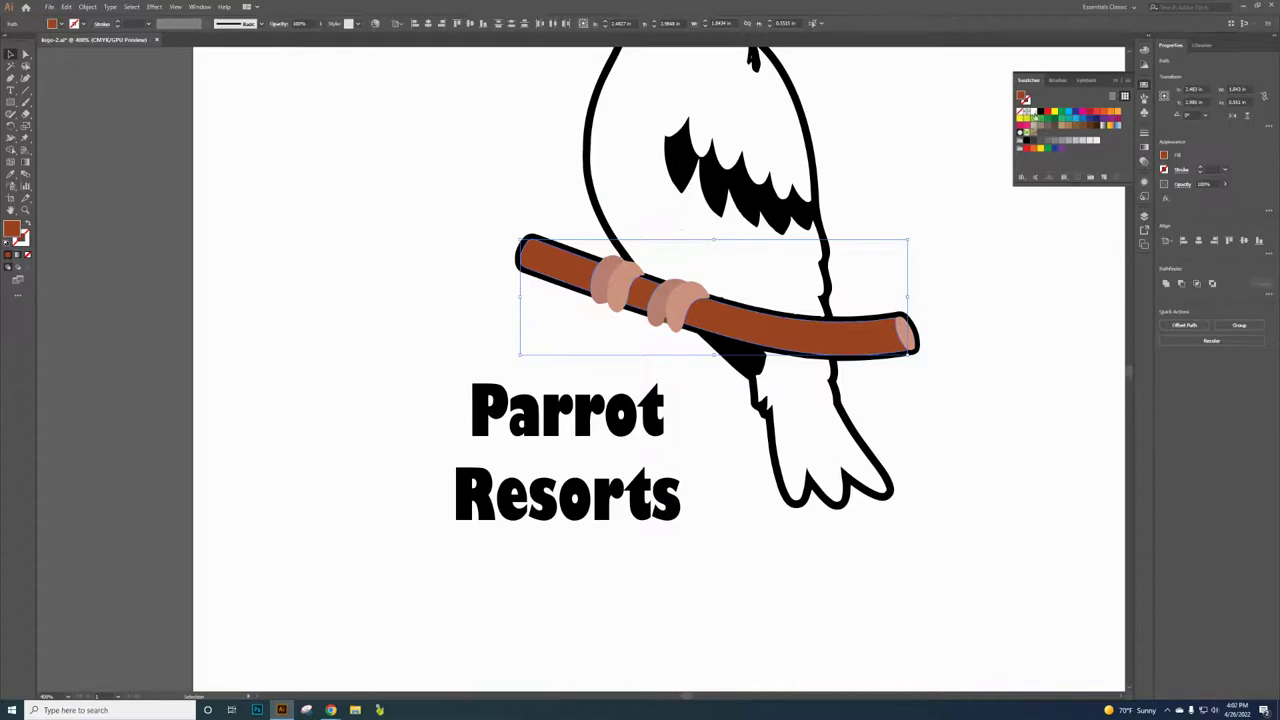
left_click(1035, 112)
left_click(1008, 263)
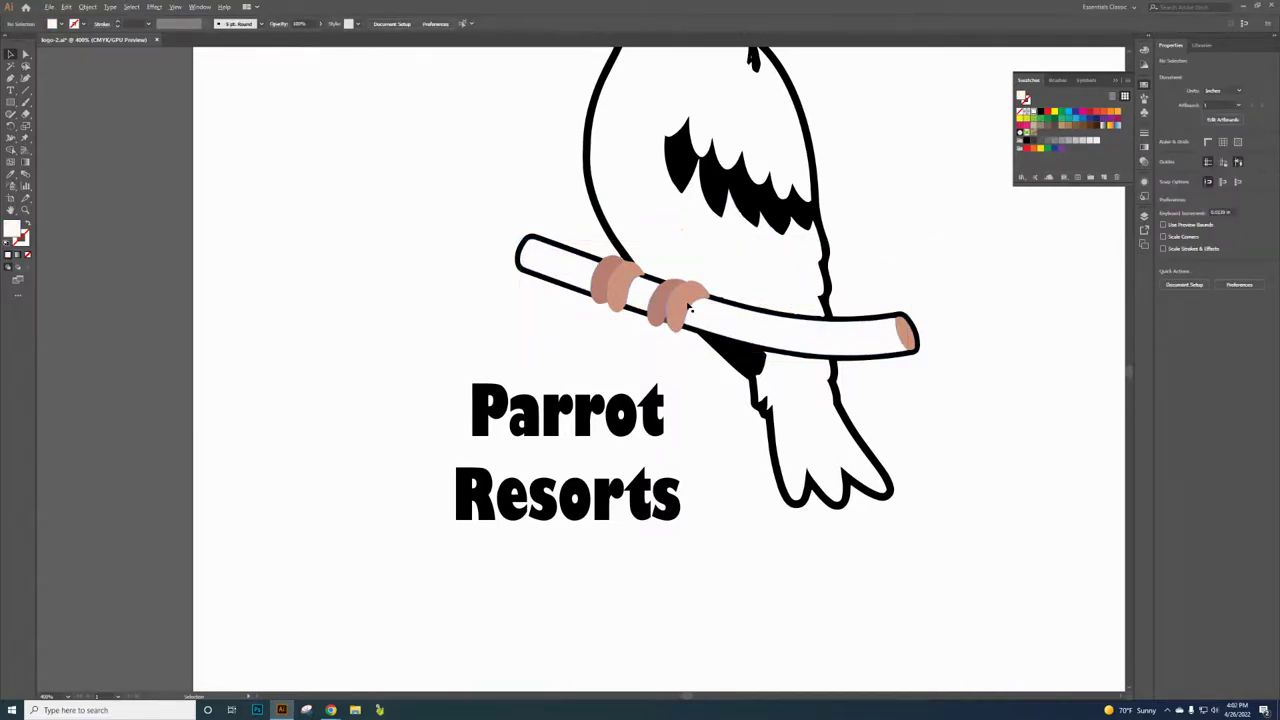
Step: Fill the parrot's claws gripping the branch with black
left_click(676, 313)
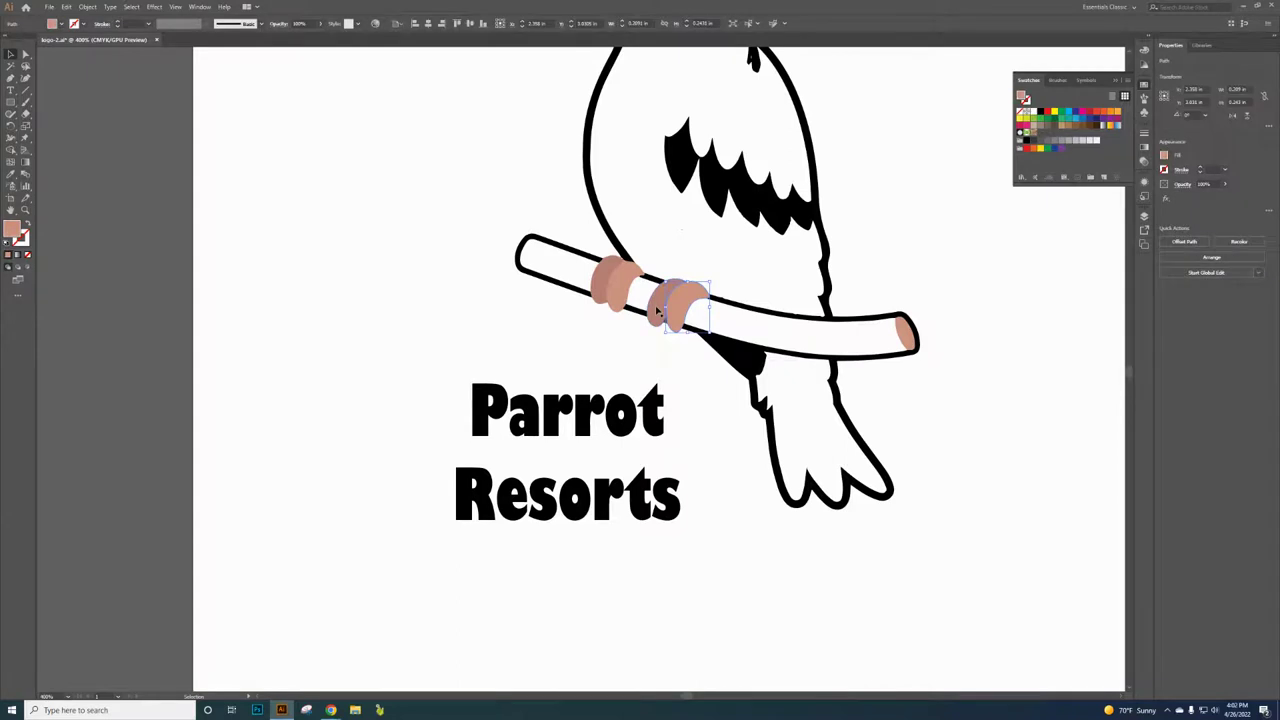
left_click(601, 283)
left_click_drag(601, 283, 596, 284)
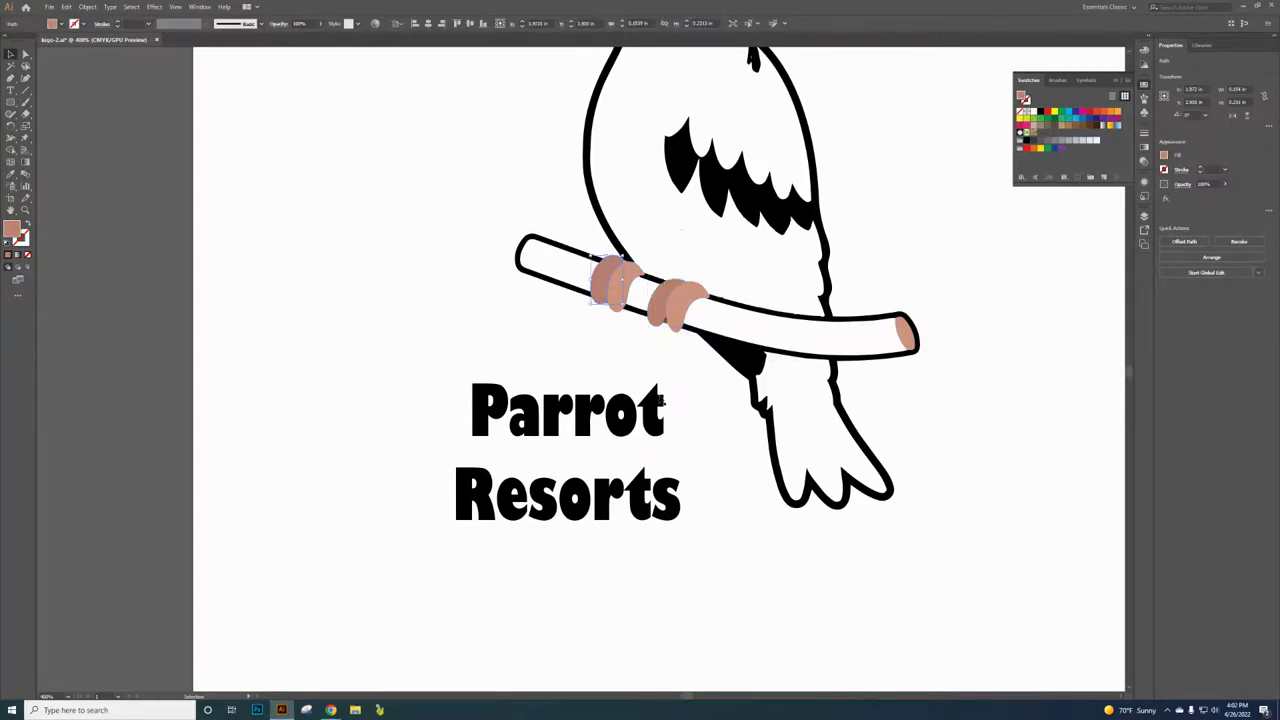
left_click(656, 313, "shift")
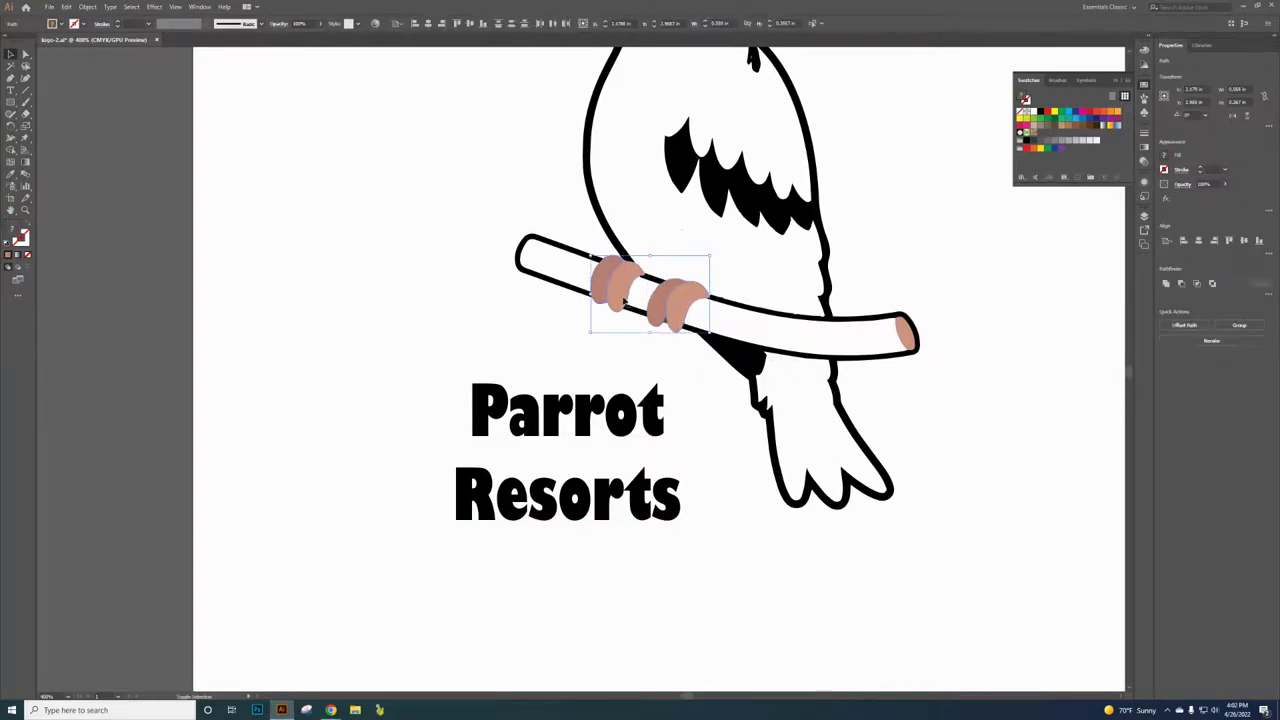
left_click(1041, 112)
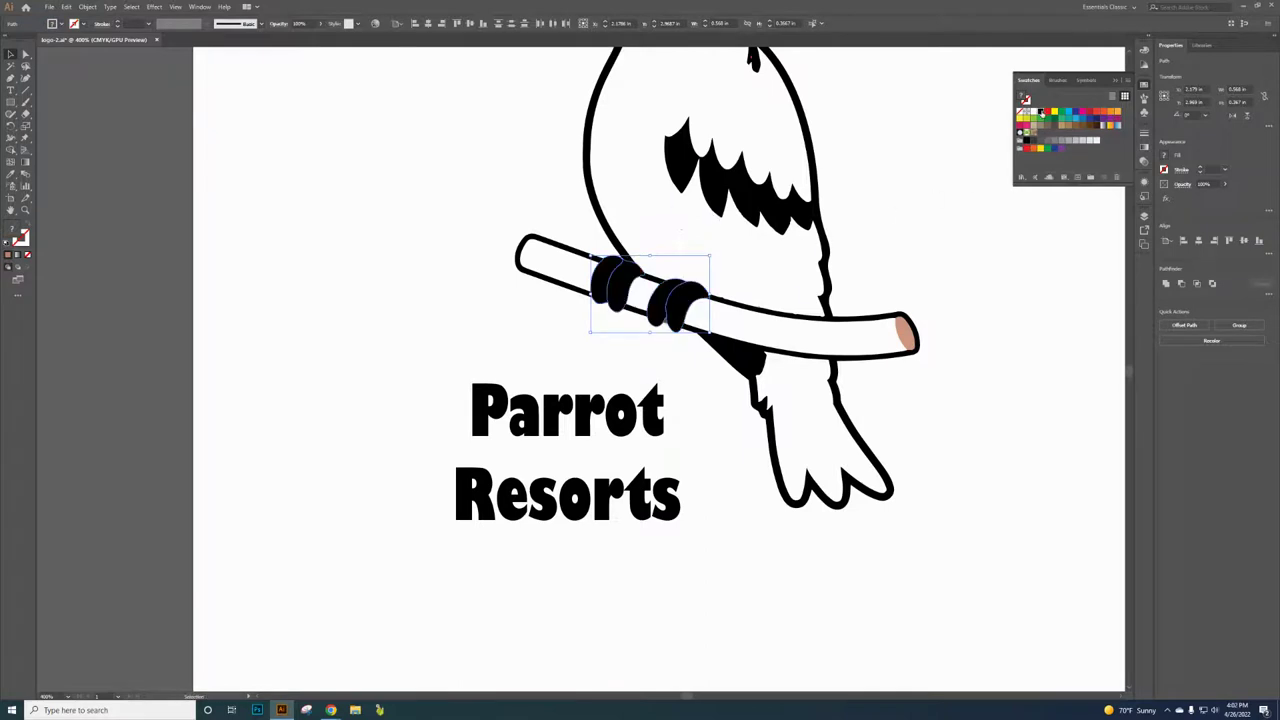
left_click(1016, 228)
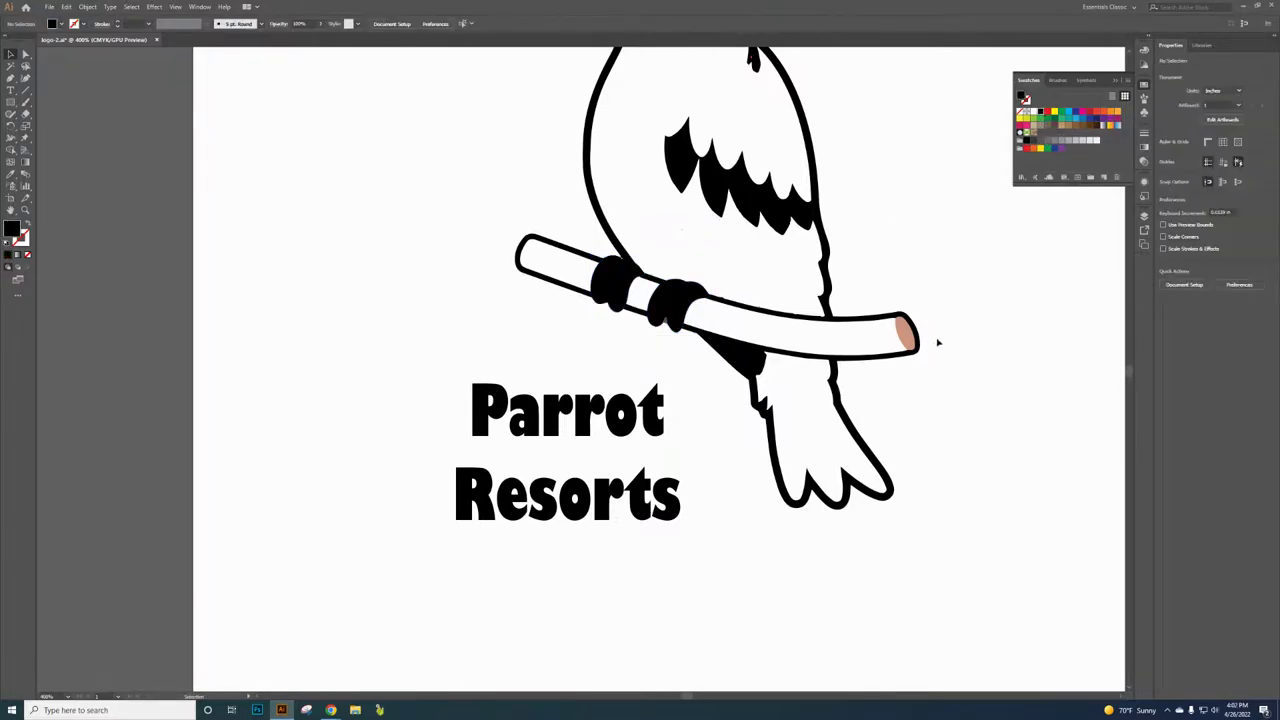
Step: Fill the tan cut face at the branch's right end with white
scroll(860, 355, "down", 5)
scroll(837, 360, "up", 5)
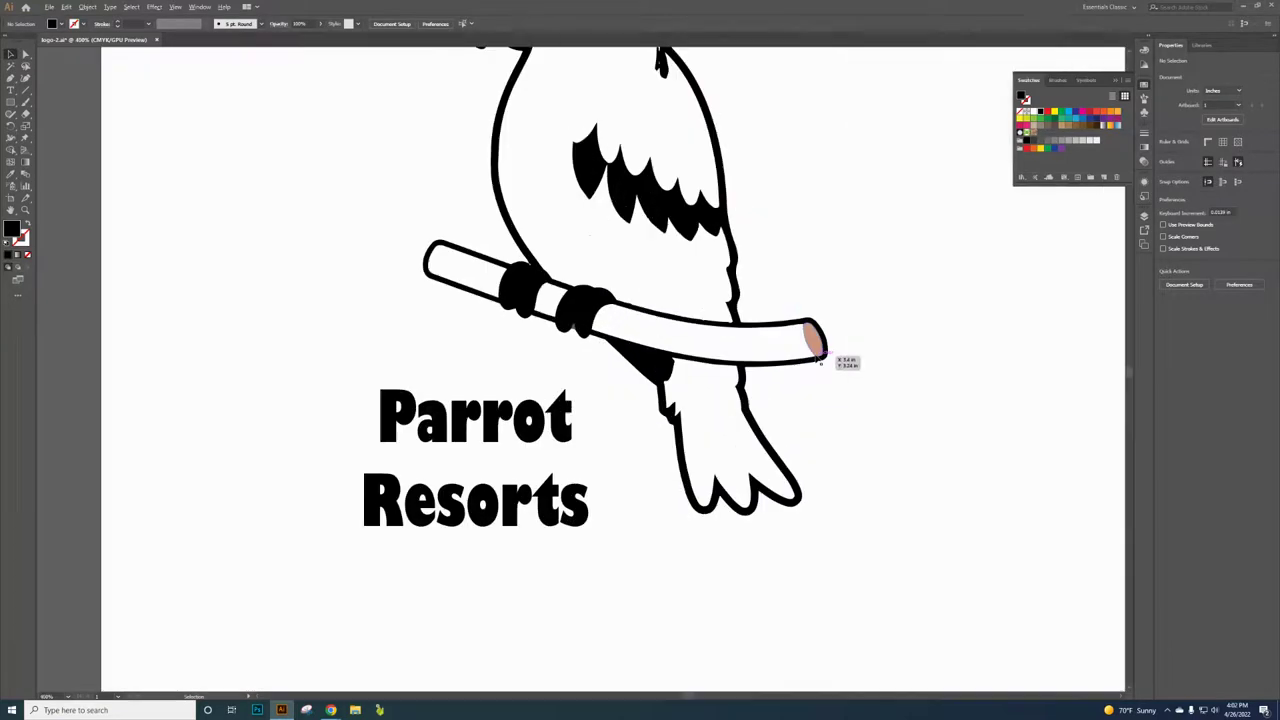
scroll(820, 360, "up", 4)
left_click(645, 360)
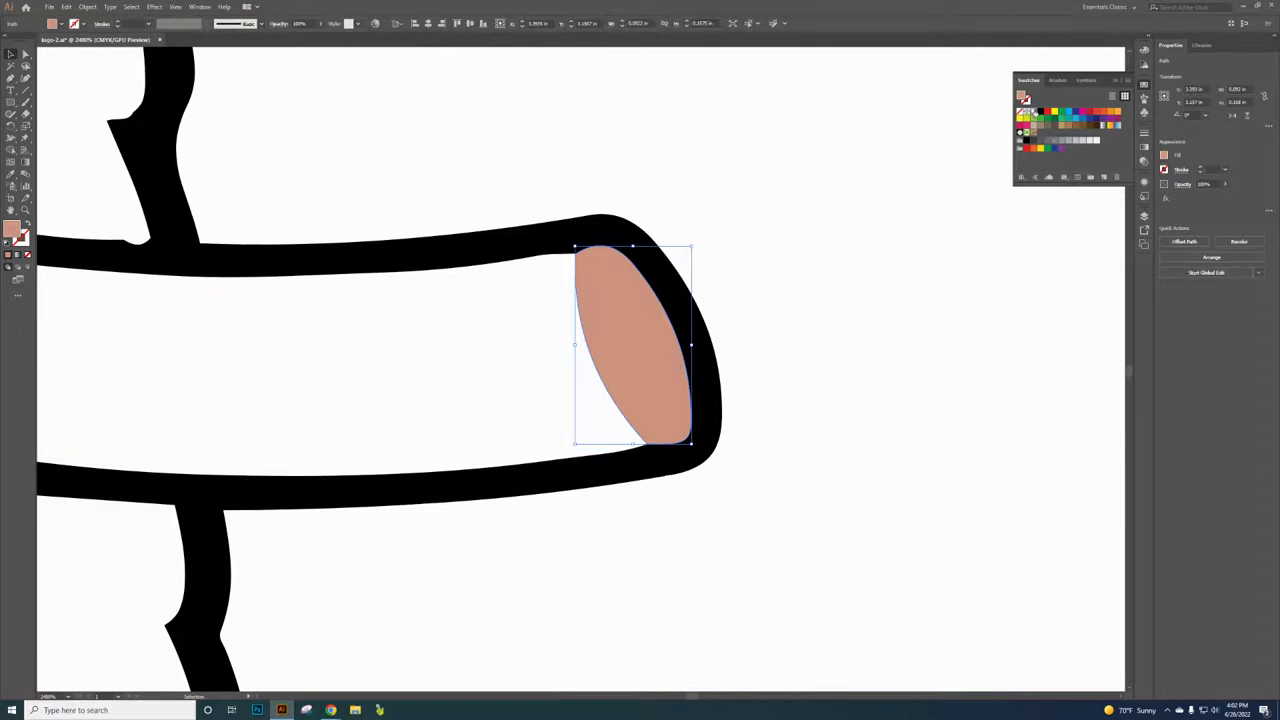
key("slash")
scroll(820, 357, "down", 4)
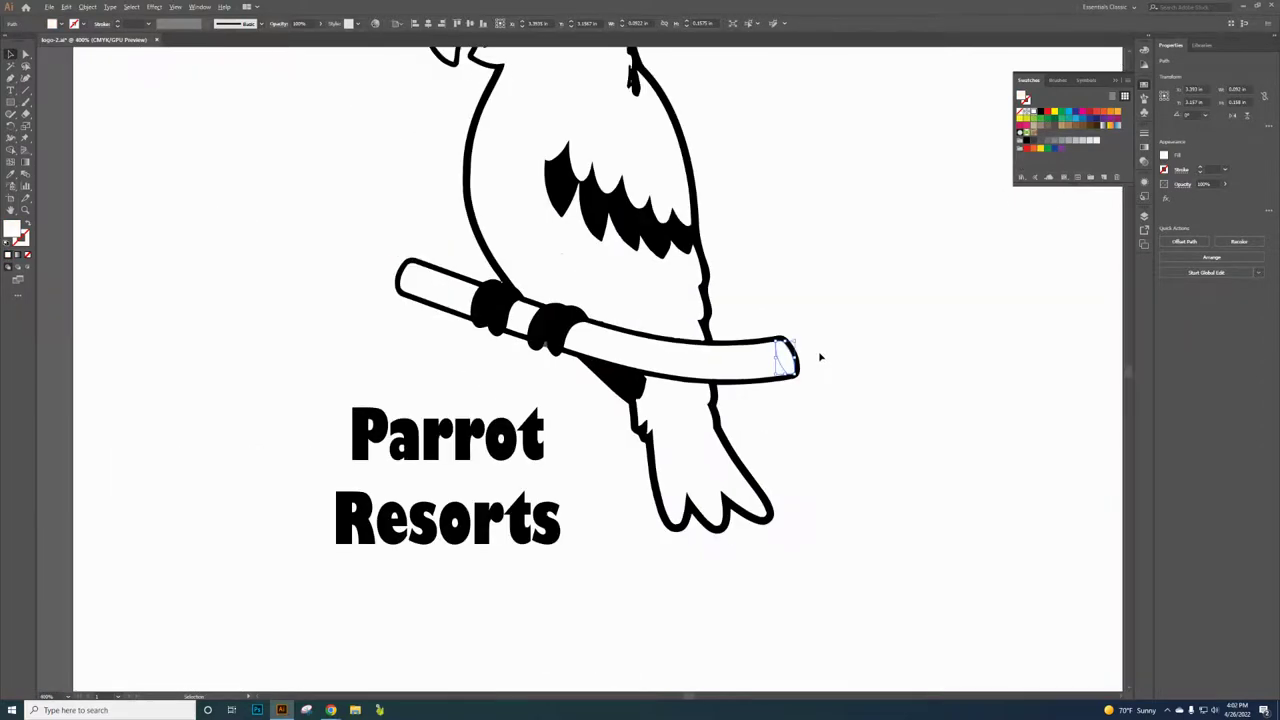
left_click(880, 388)
scroll(884, 384, "down", 1)
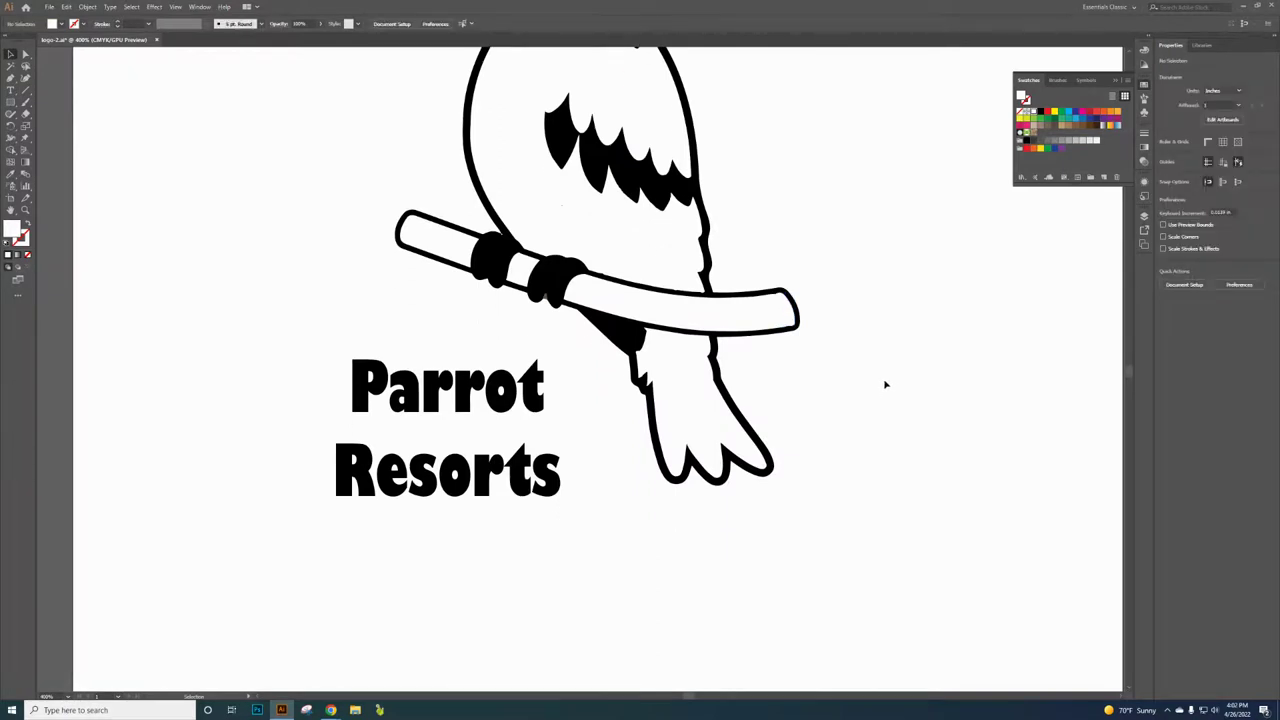
Step: Hide the text layer and move all the parrot artwork on Layer 1 off the artboard onto the grey canvas beside it
scroll(885, 384, "down", 5)
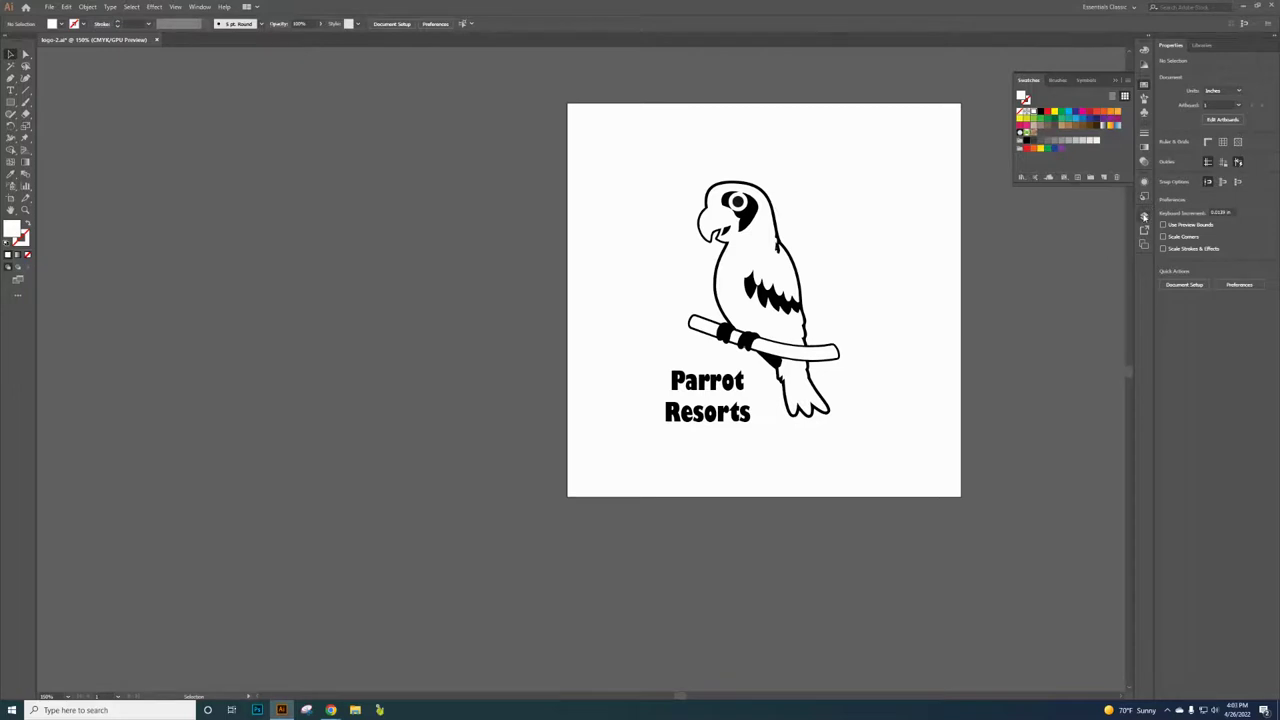
left_click(1144, 216)
left_click(1021, 228)
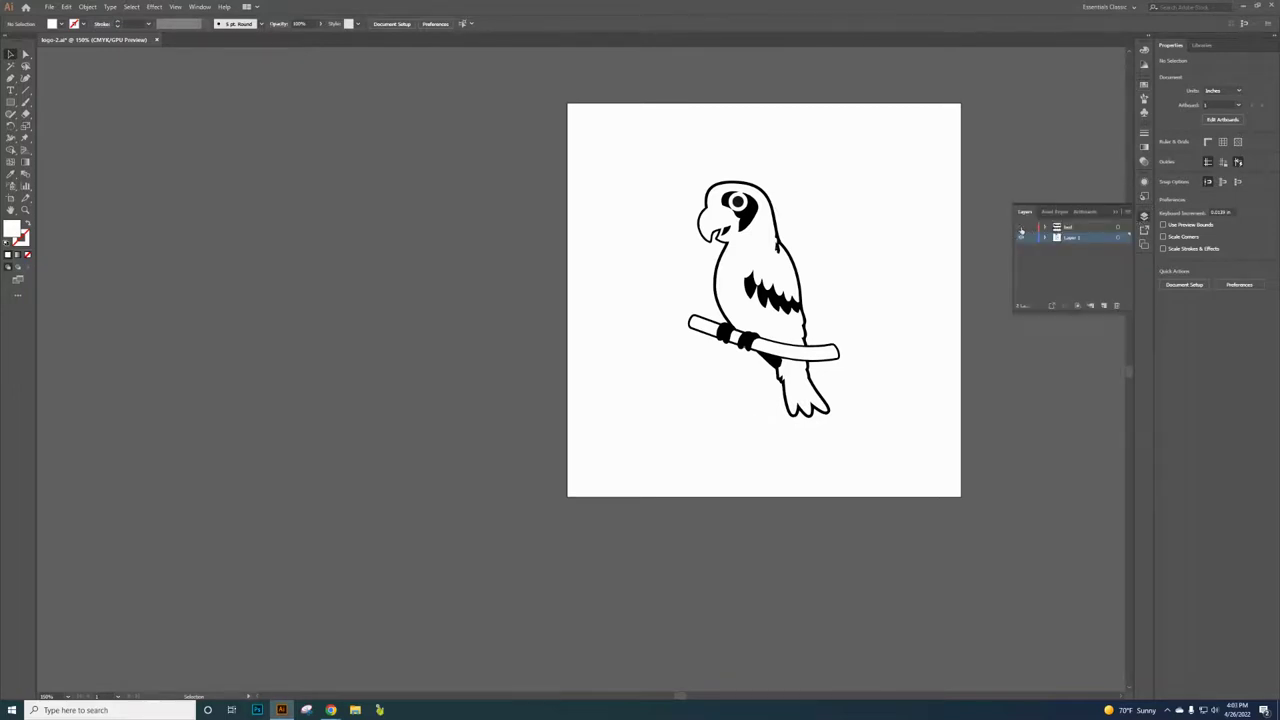
left_click(1118, 238)
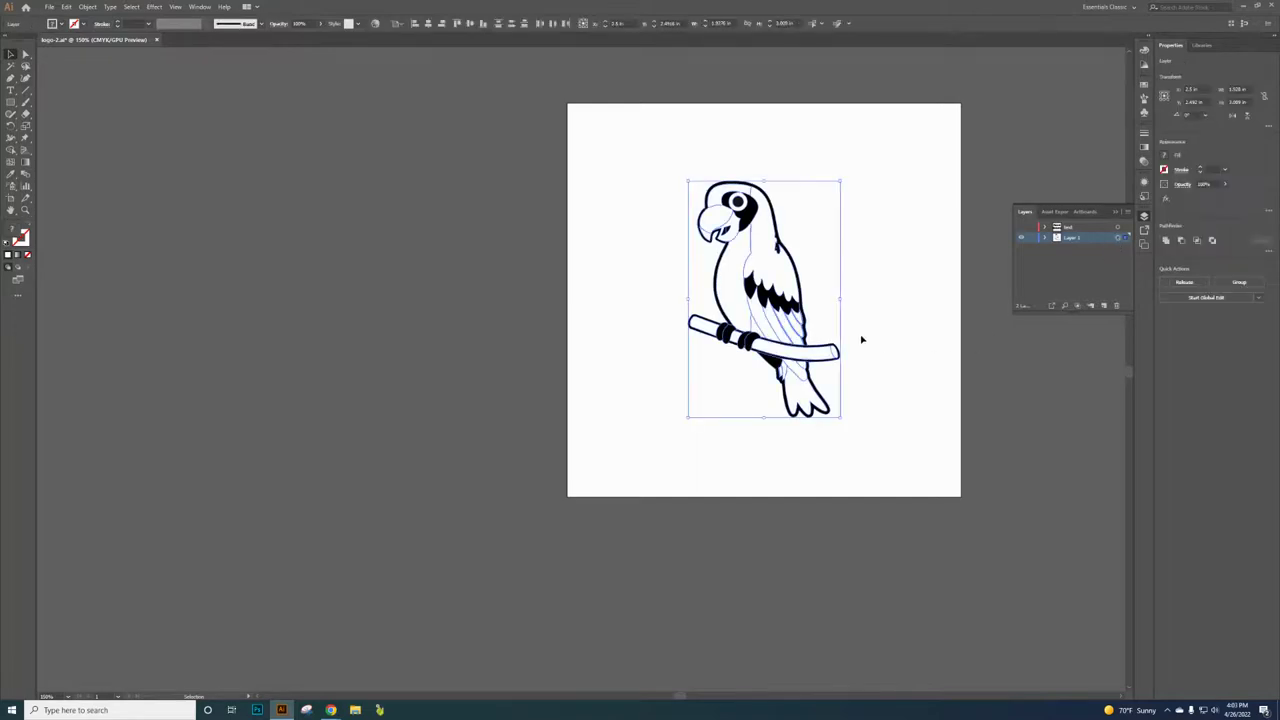
left_click_drag(727, 288, 395, 300)
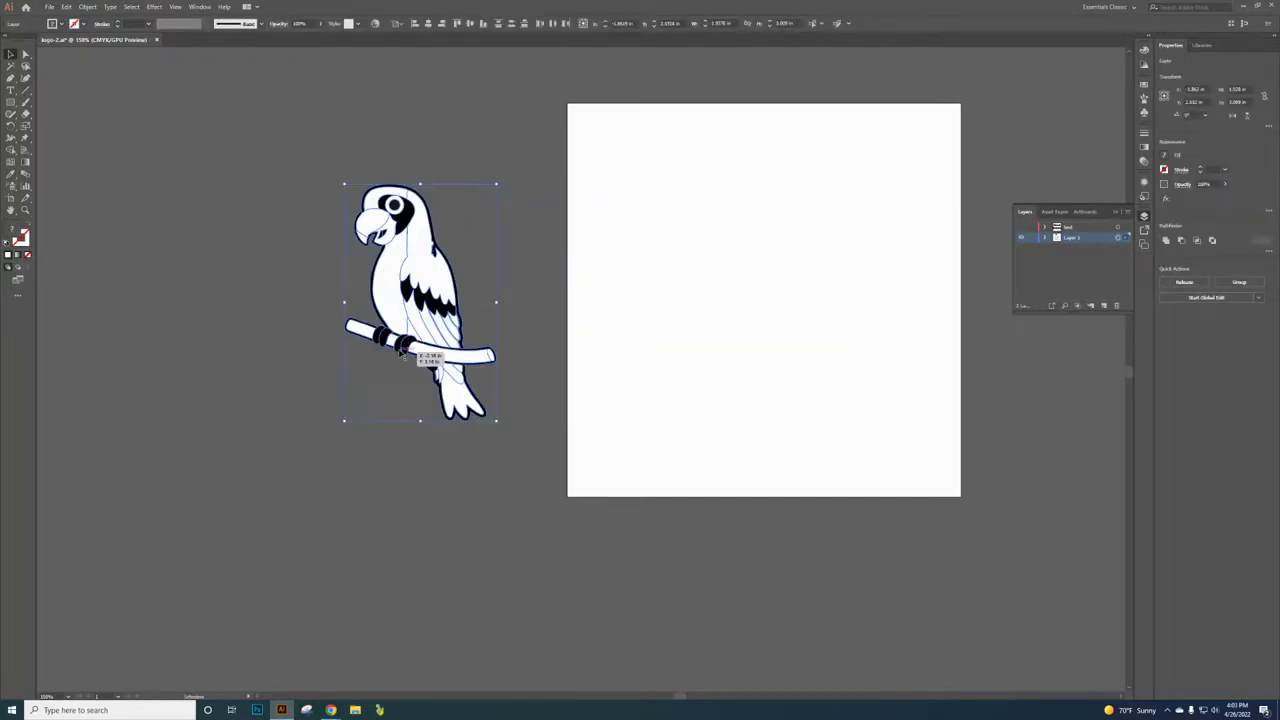
left_click(550, 230)
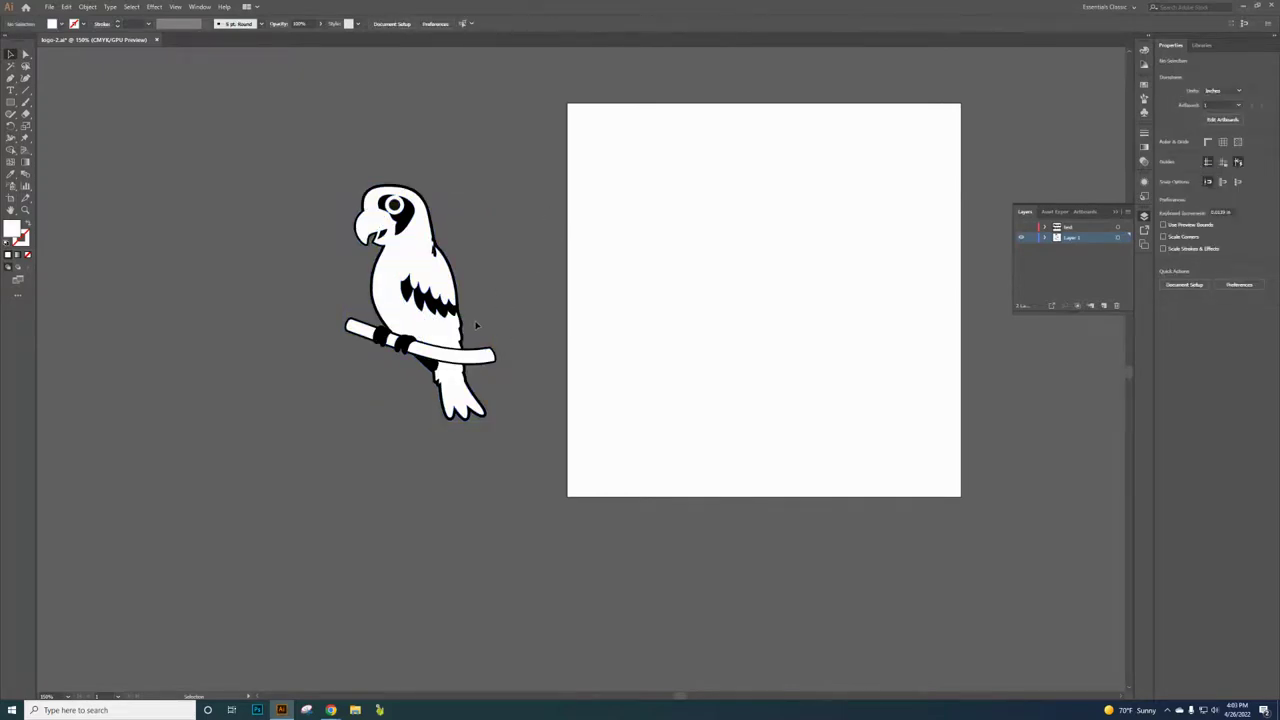
Step: Delete the white shapes inside the parrot's body and the white feather shapes on its lower wing
scroll(470, 320, "up", 4)
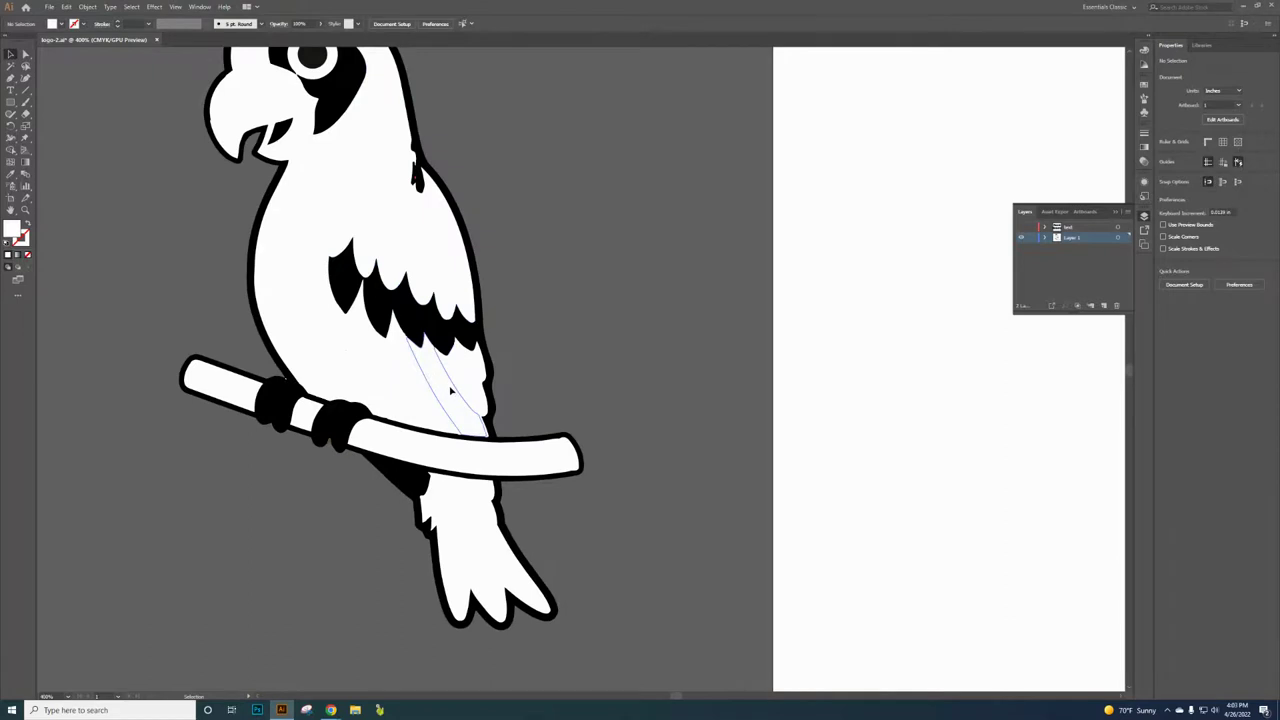
key("shift+m")
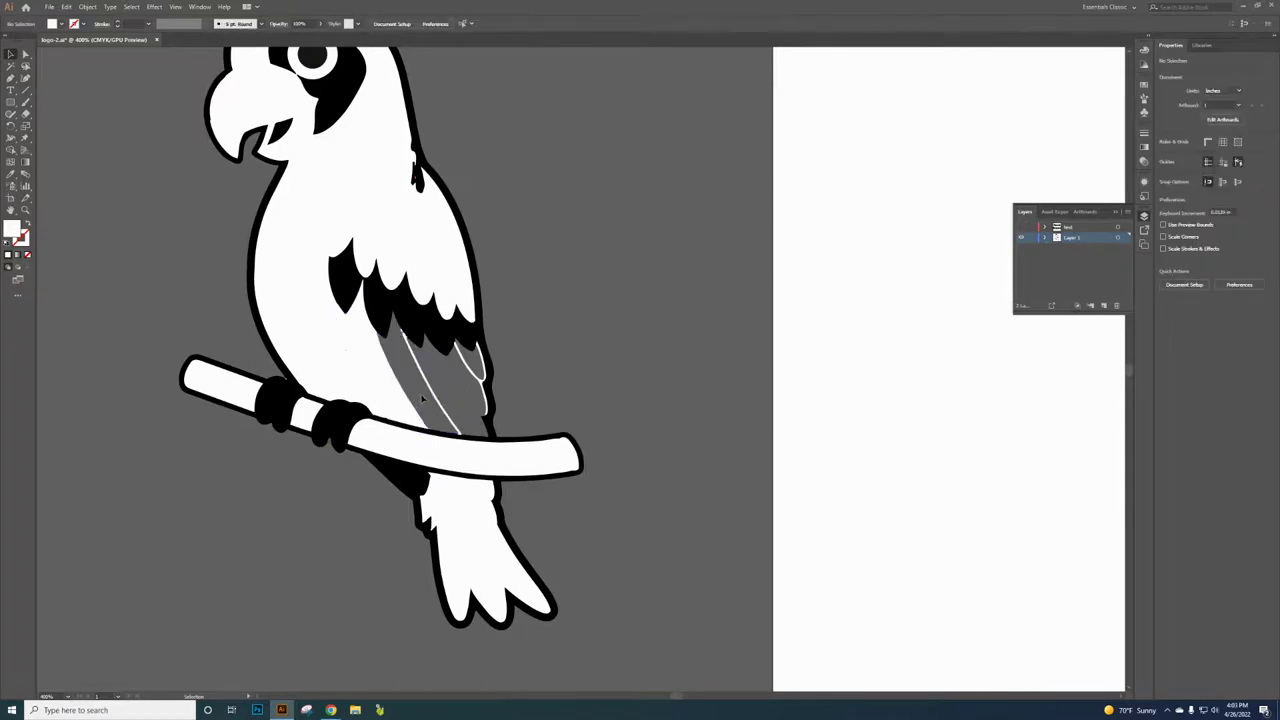
left_click(434, 392, "alt")
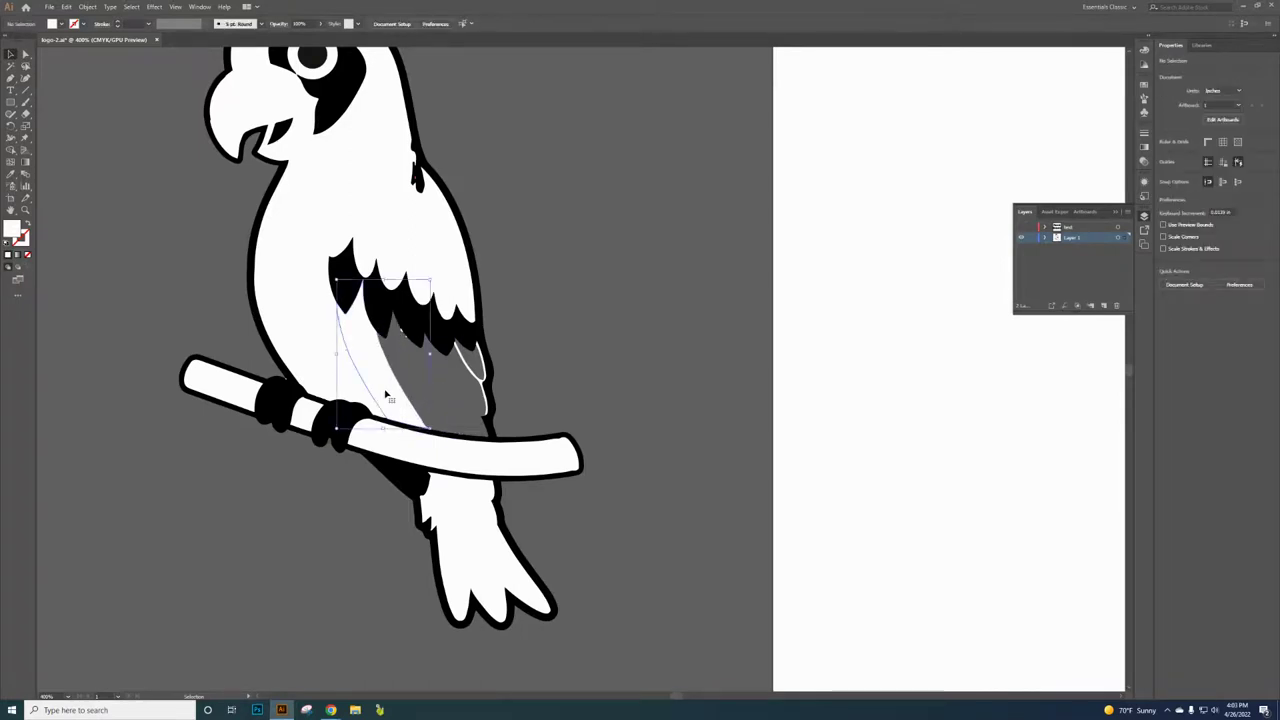
left_click(395, 385, "alt")
left_click(410, 225, "alt")
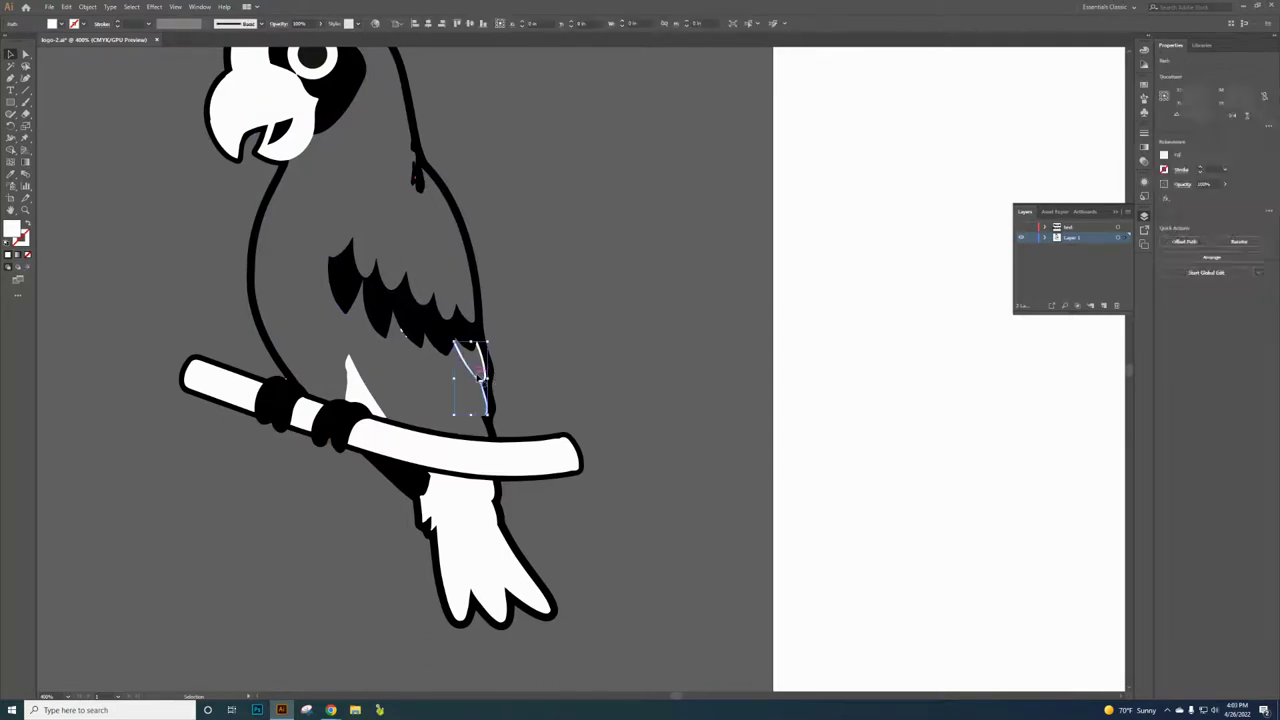
left_click(468, 372, "alt")
Step: Delete the white shapes inside the branch's long sections and the large white shape in the upper beak
mouse_move(402, 379)
left_mouse_down()
mouse_move(372, 398)
mouse_move(350, 445)
mouse_move(298, 412)
left_mouse_up()
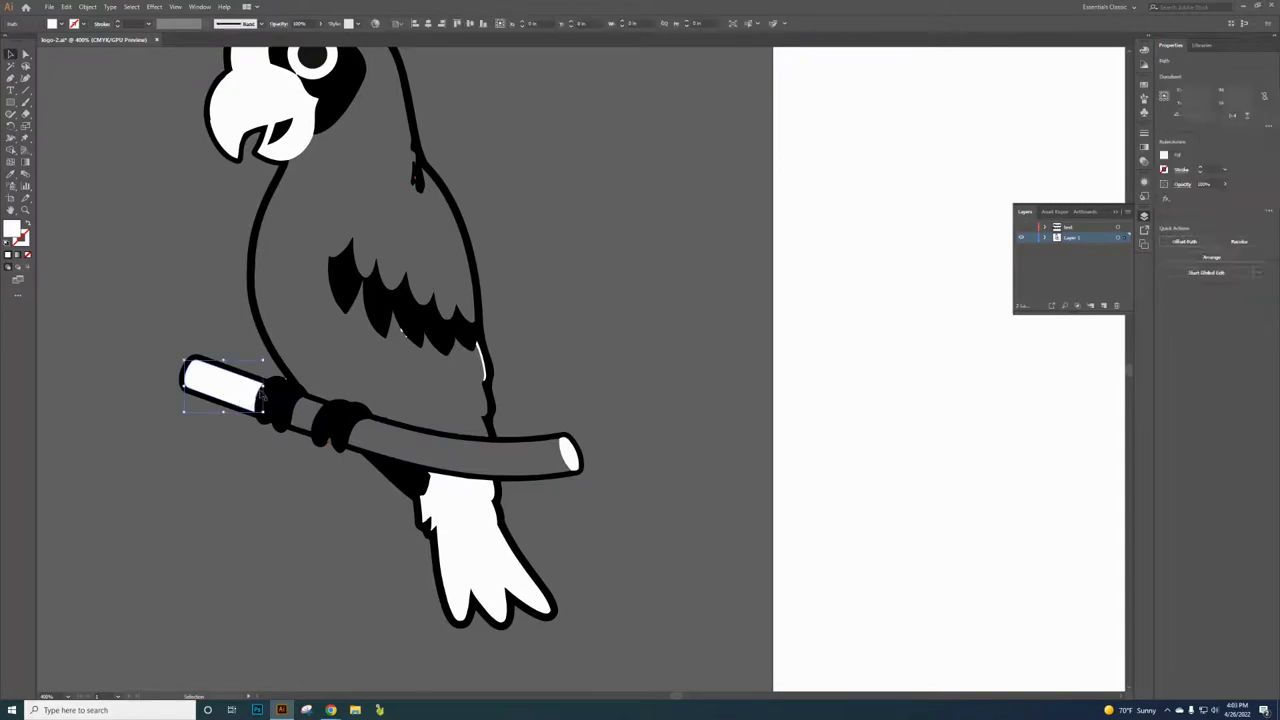
left_click(200, 385, "alt")
left_click(238, 122, "alt")
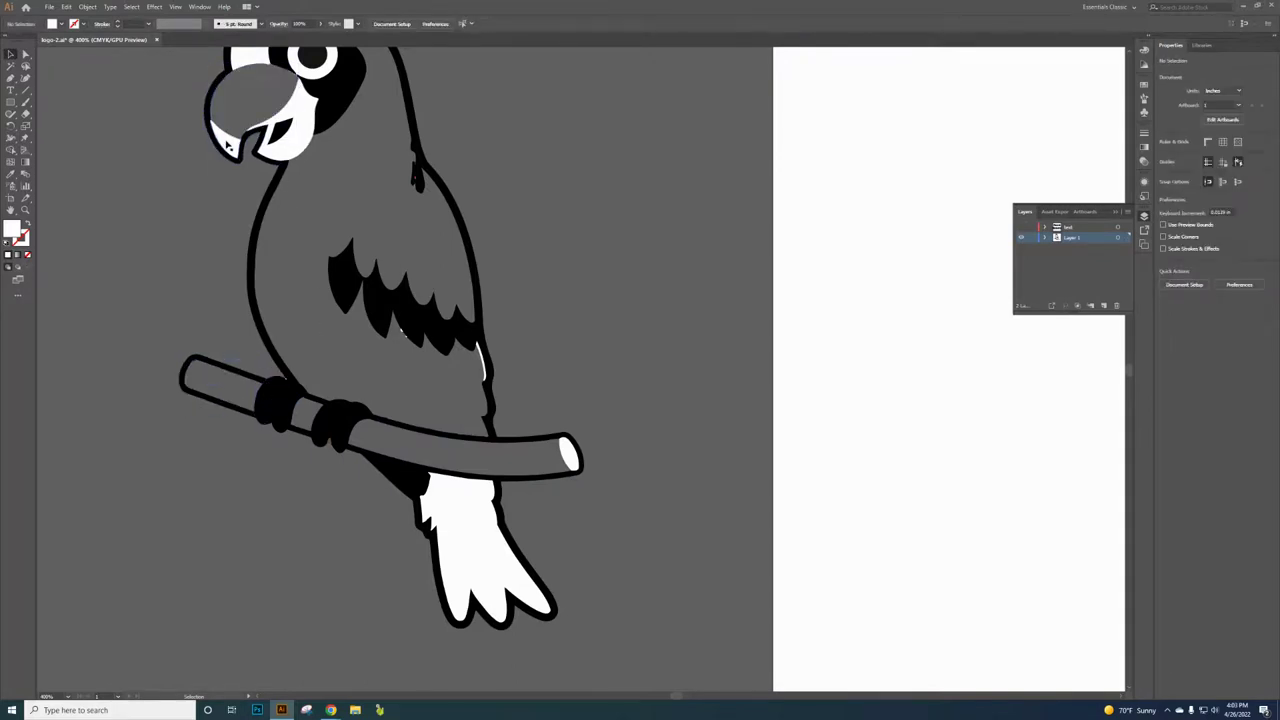
Step: Delete the white shapes in the parrot's lower beak and cheek, the white eye ring and the white shape above the beak
left_click(306, 116, "alt")
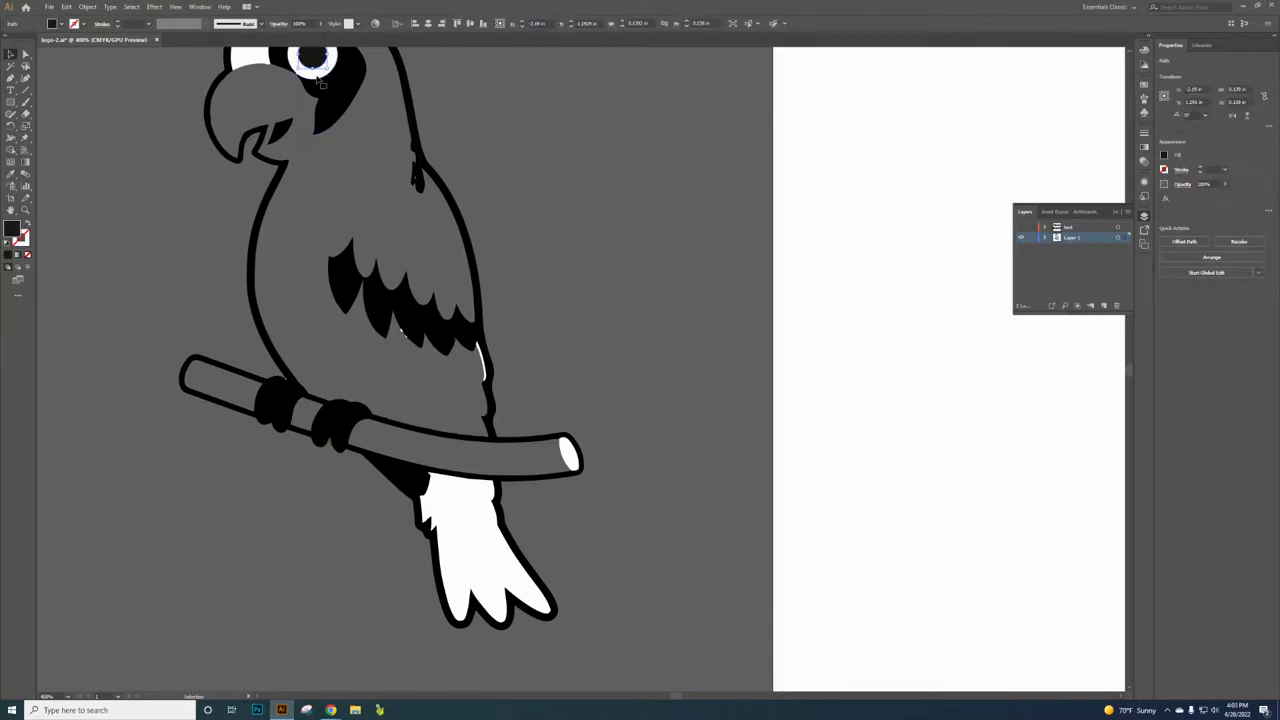
left_click(302, 76, "alt")
left_click(248, 62, "alt")
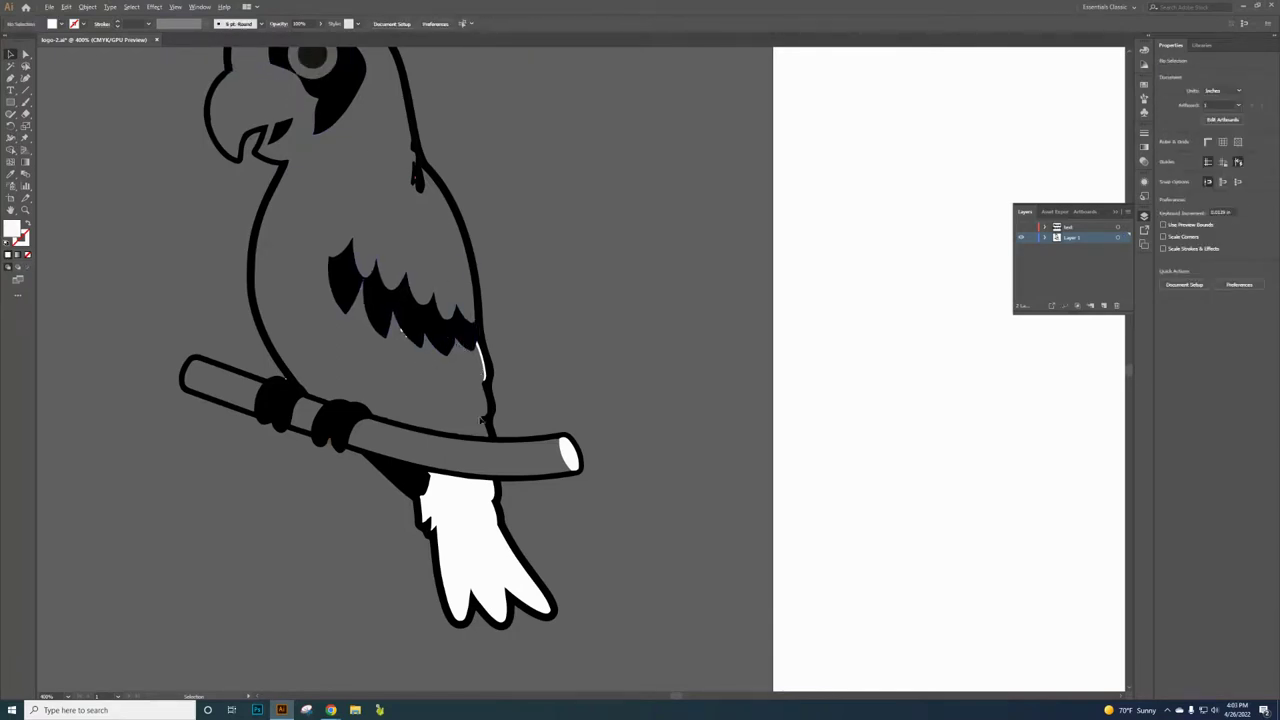
Step: Delete the white shapes inside the tail feathers and the small white pieces just below the branch
left_click_drag(436, 482, 476, 534)
left_click(480, 570, "alt")
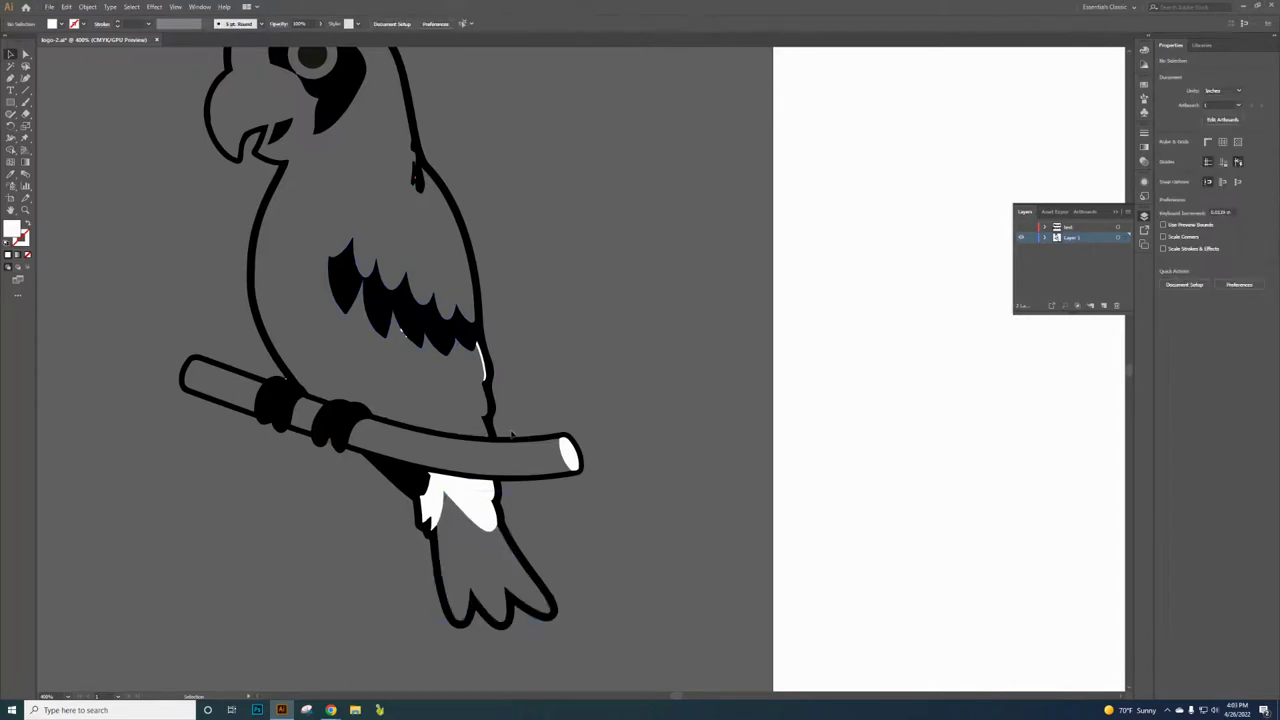
left_click(468, 500, "alt")
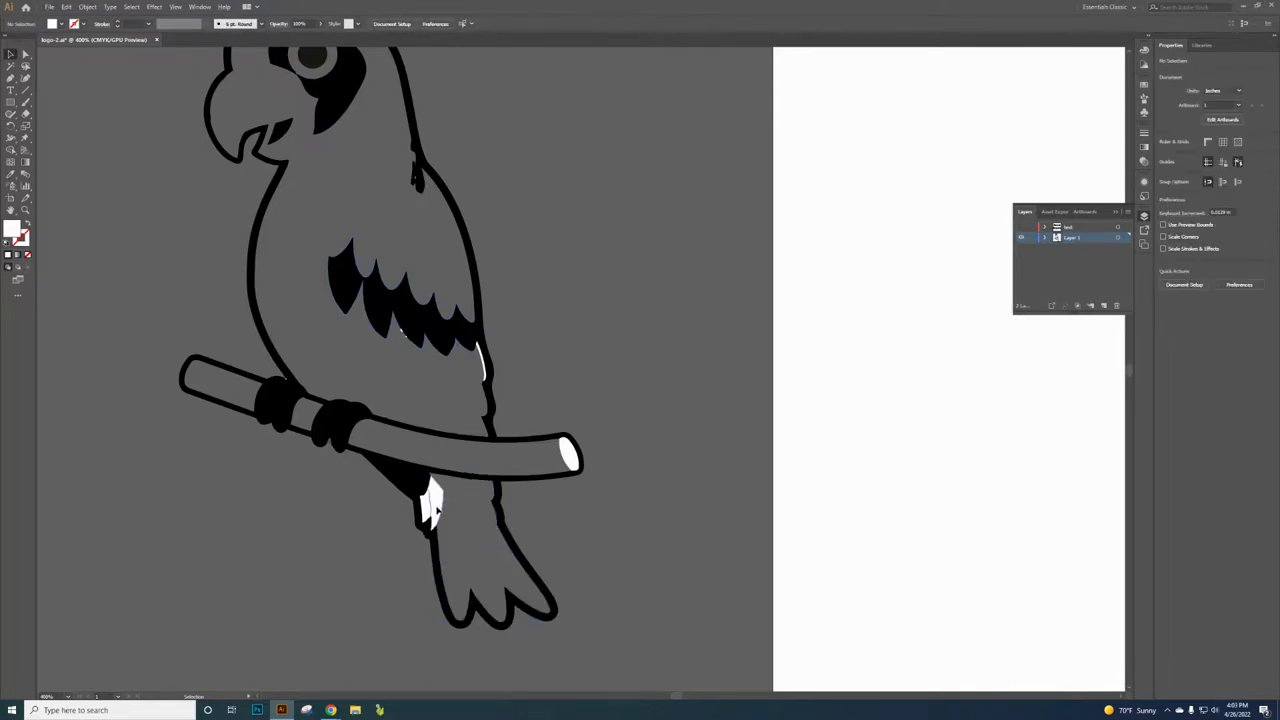
left_click(432, 506, "alt")
left_click(426, 512, "alt")
left_click(426, 512, "alt")
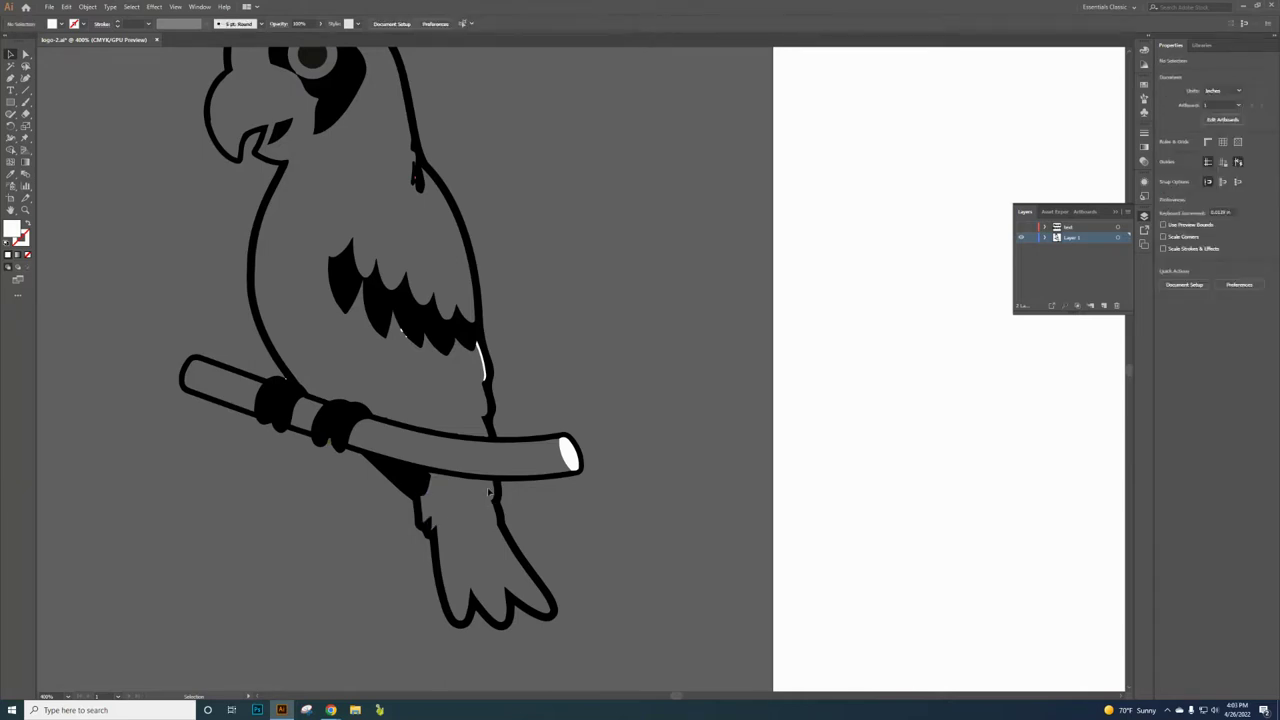
Step: Delete the white sliver along the back outline below the wing and the white specks along the lower feather edge
scroll(494, 375, "up", 3)
left_click(490, 388)
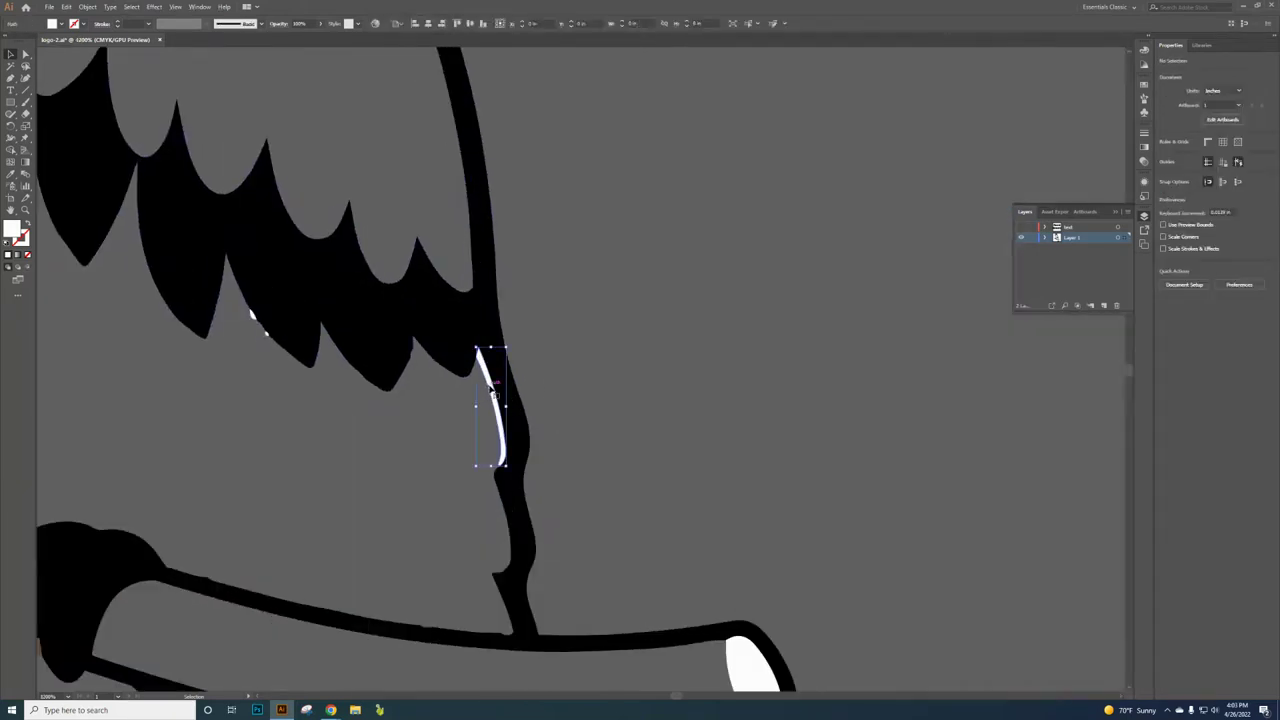
left_click(492, 388, "alt")
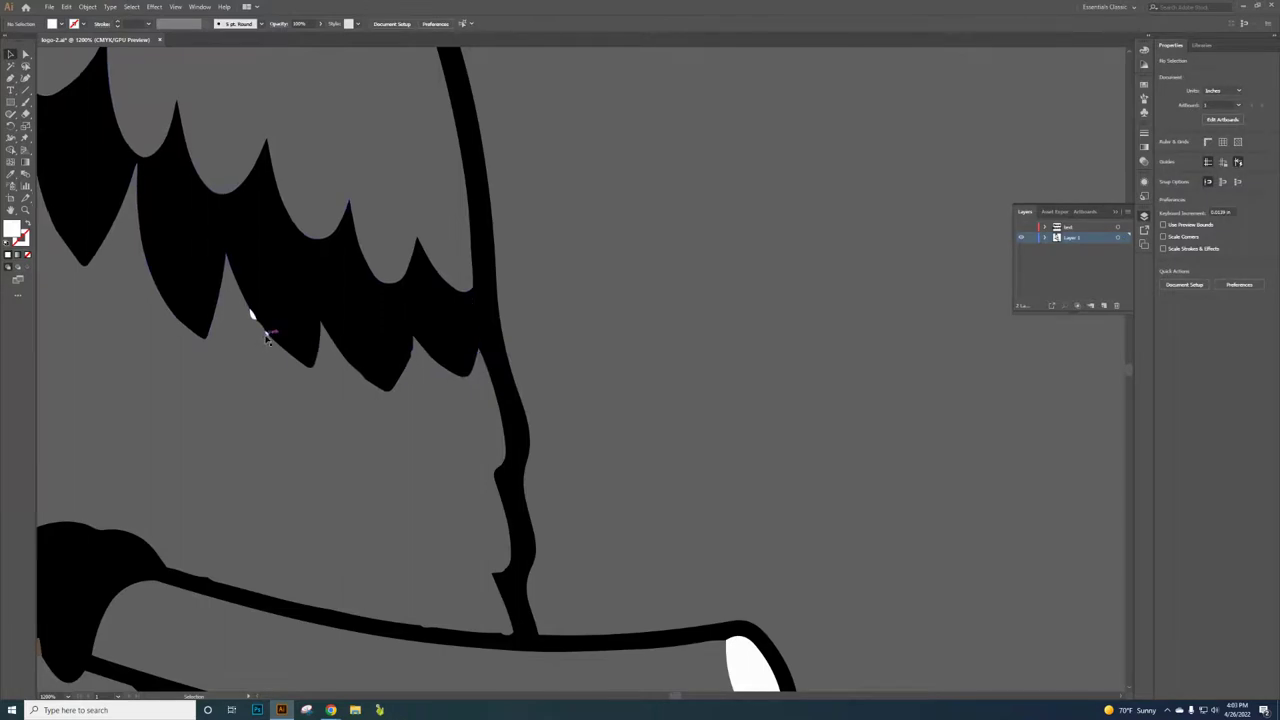
left_click(252, 314, "alt")
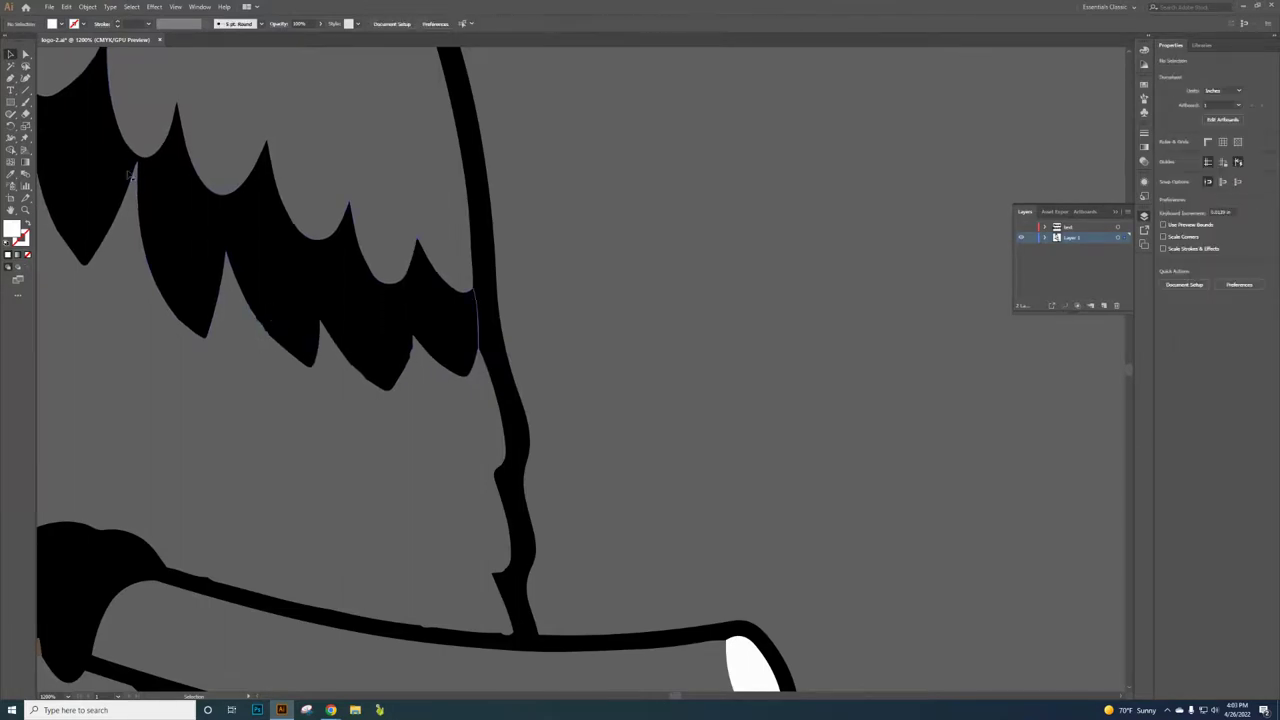
Step: Delete the tiny yellow fragment just above the tip of a black wing feather
scroll(533, 197, "up", 5)
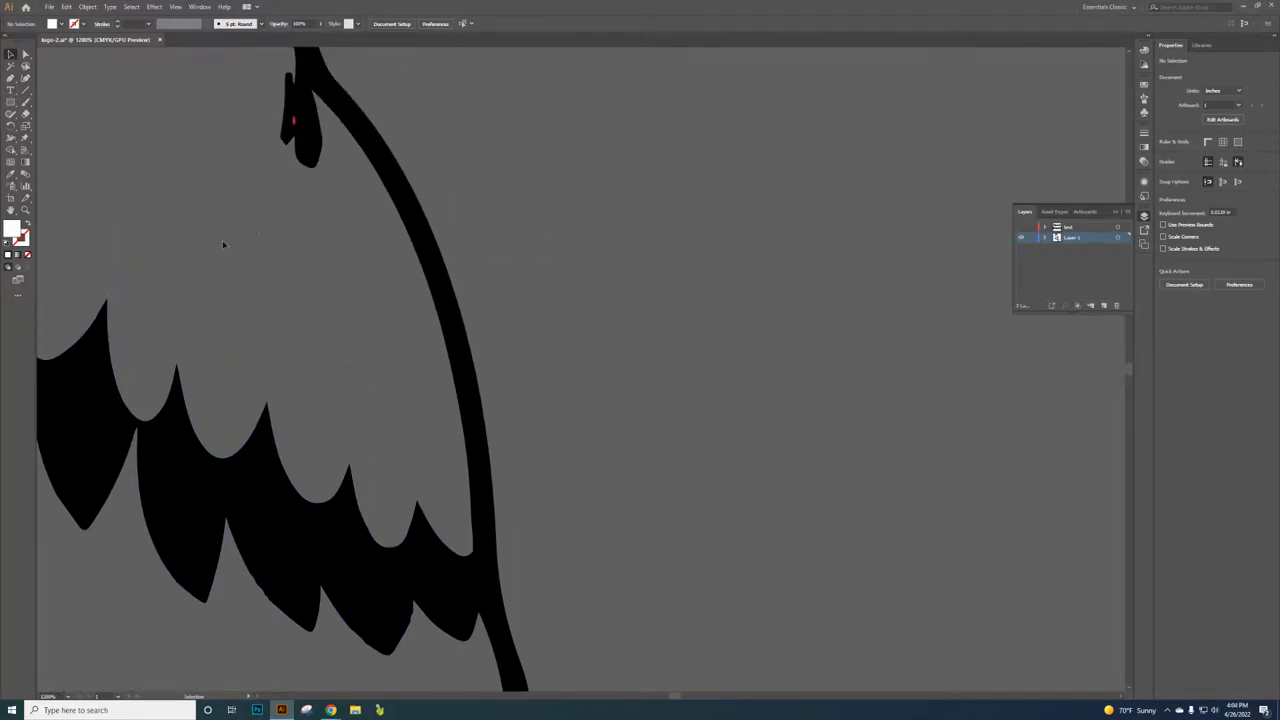
scroll(176, 378, "up", 10)
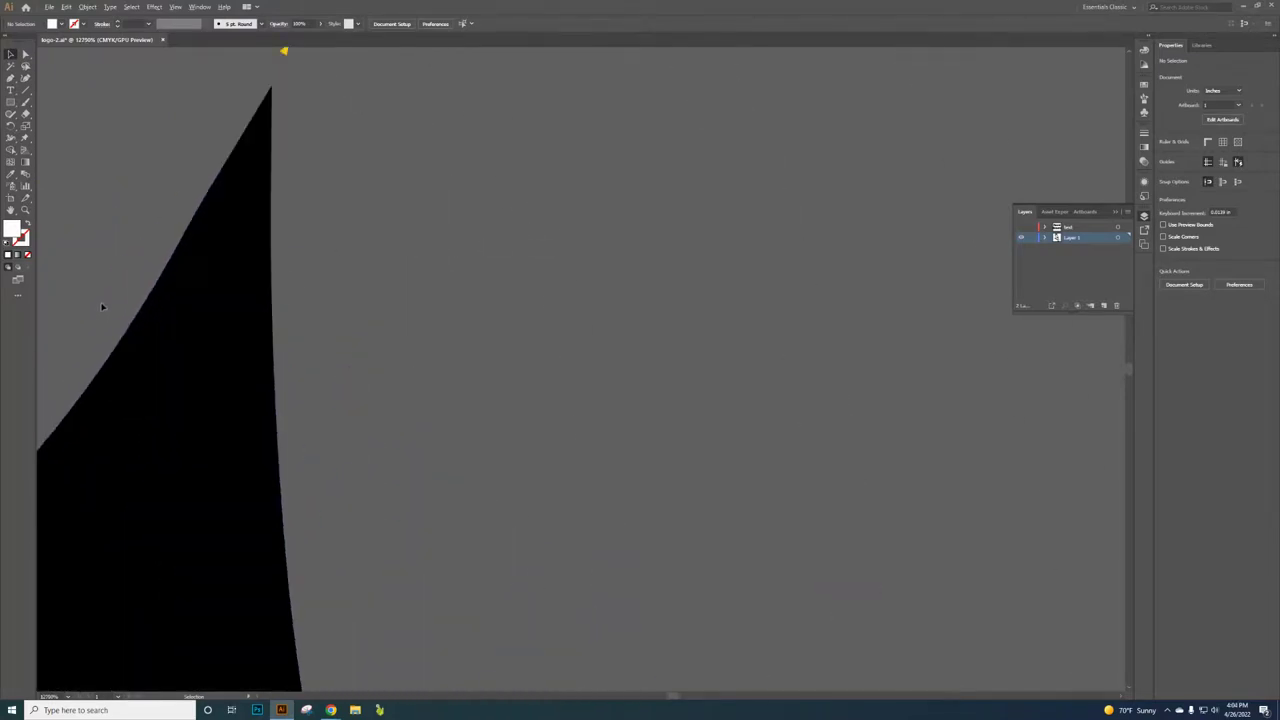
scroll(311, 91, "up", 5)
scroll(357, 276, "down", 5)
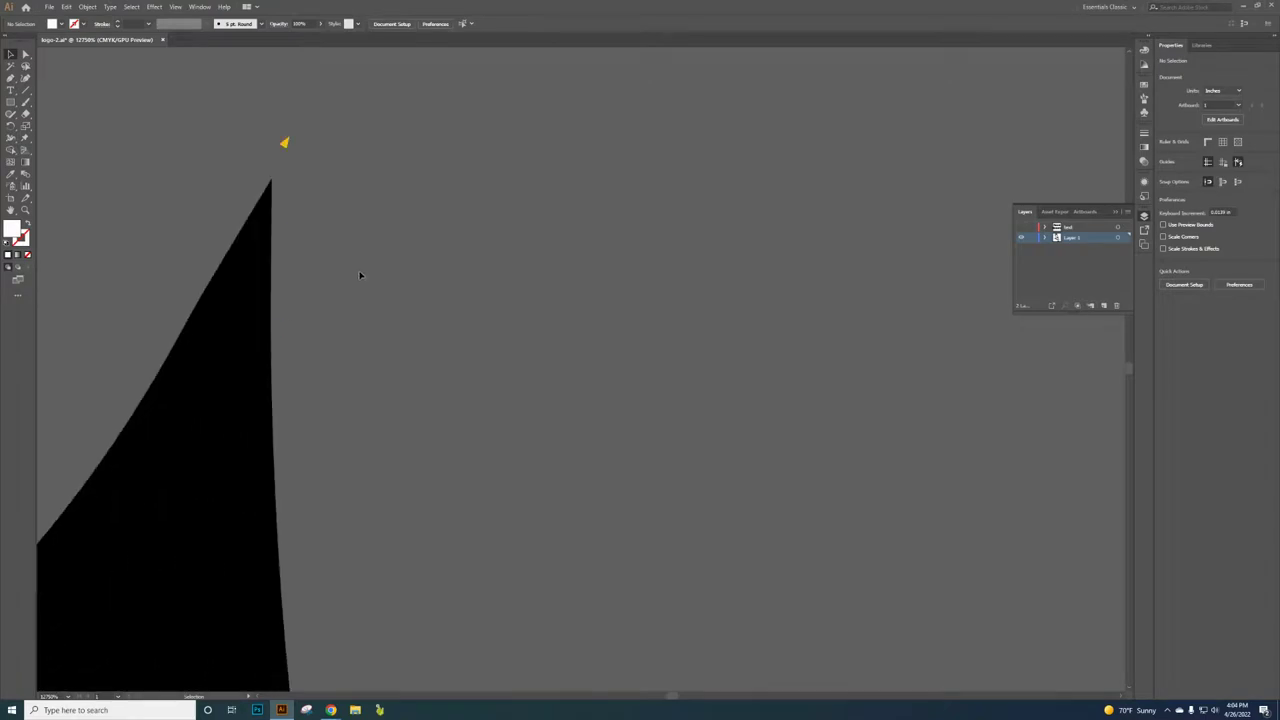
scroll(357, 276, "up", 4)
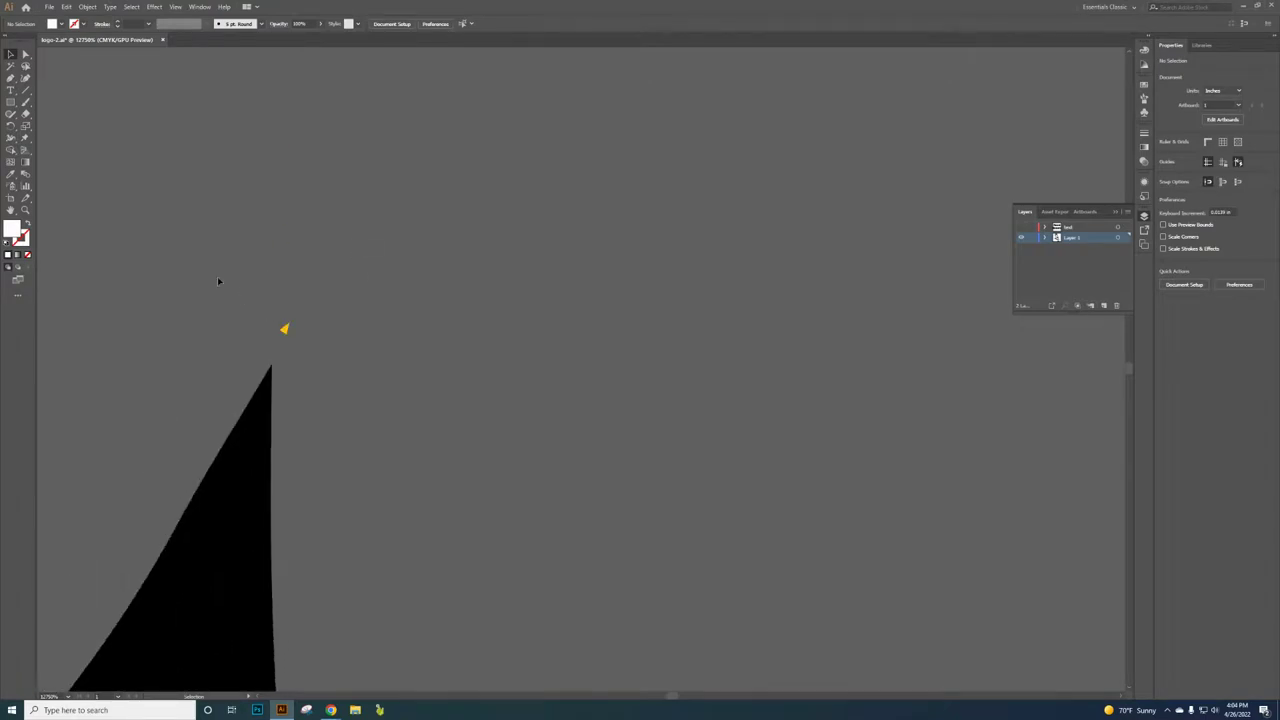
left_click_drag(218, 281, 295, 338)
key("Delete")
key("ctrl+0")
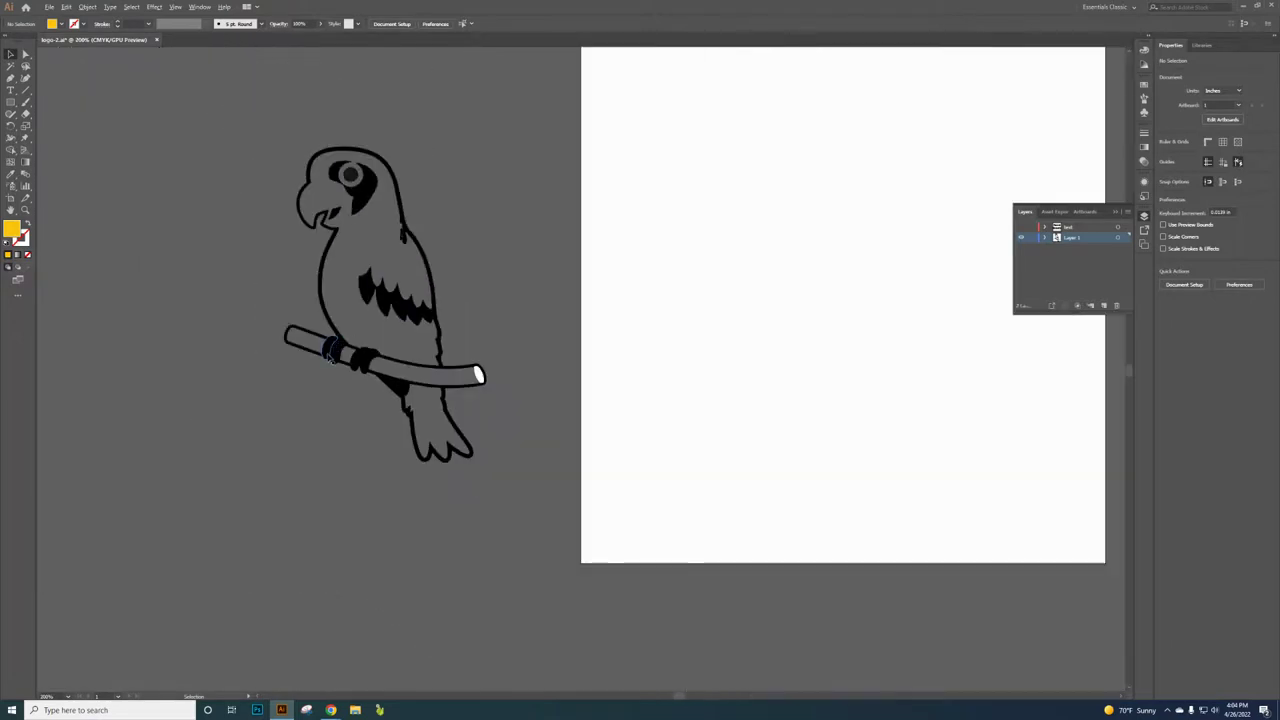
Step: Fill the tiny white speck where the left claw meets the body outline with black
scroll(363, 285, "up", 5)
scroll(377, 250, "up", 3)
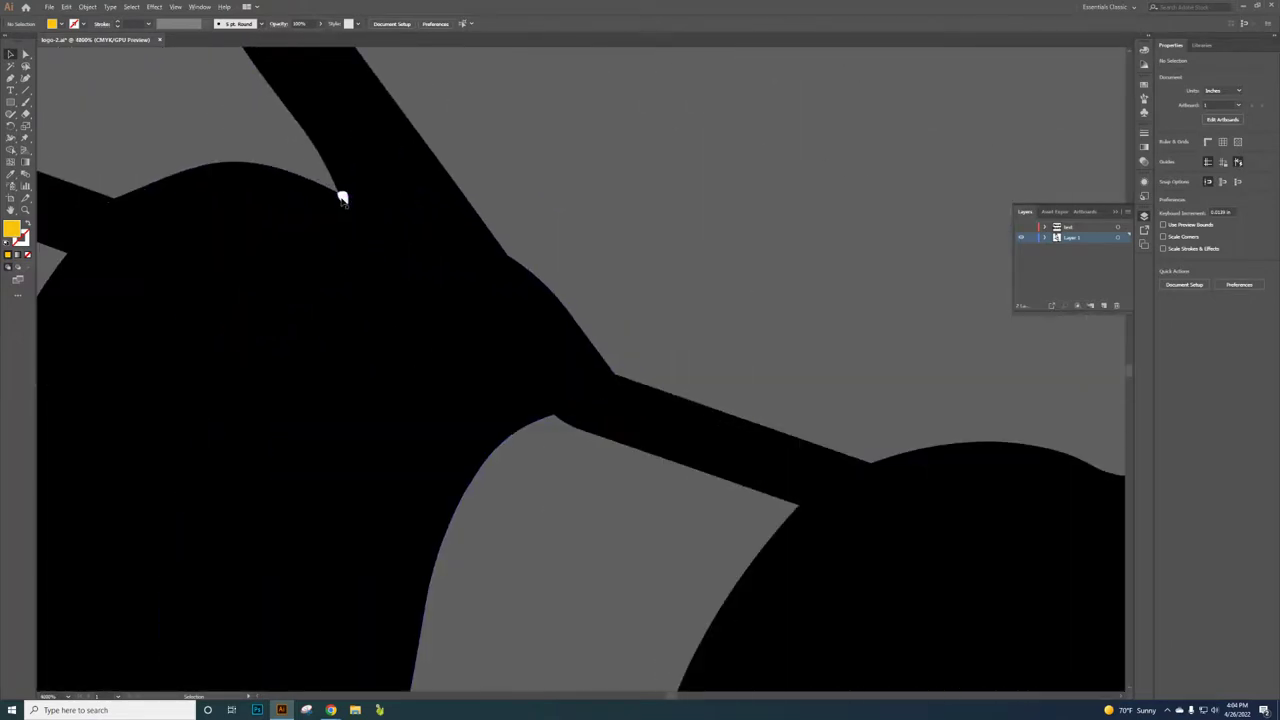
left_click(342, 197)
left_click(342, 197)
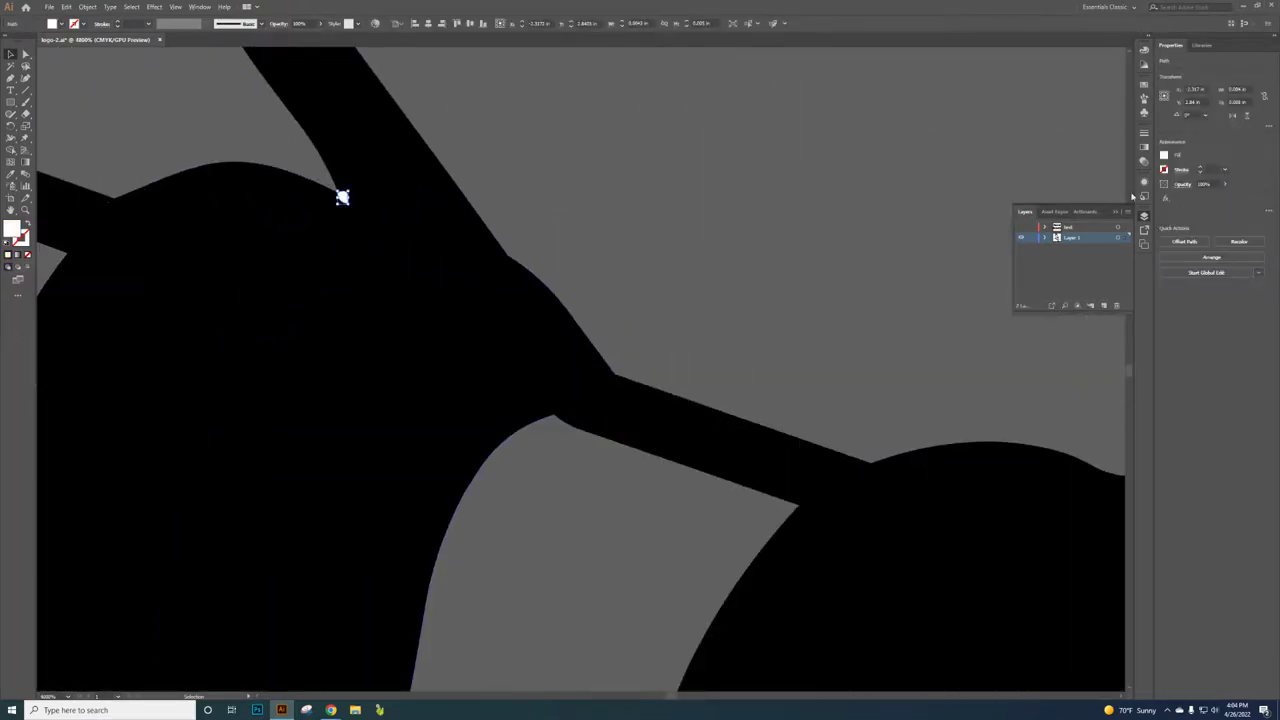
left_click(1143, 87)
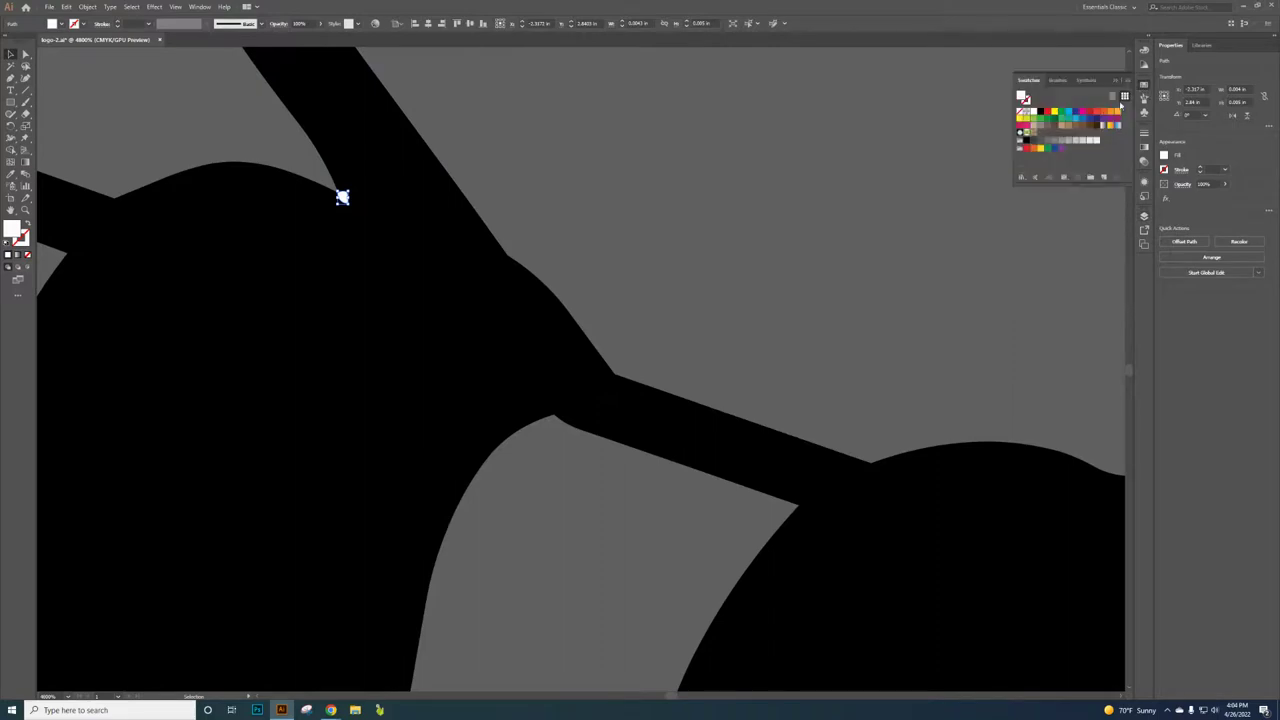
left_click(1040, 112)
left_click(840, 227)
key("ctrl+1")
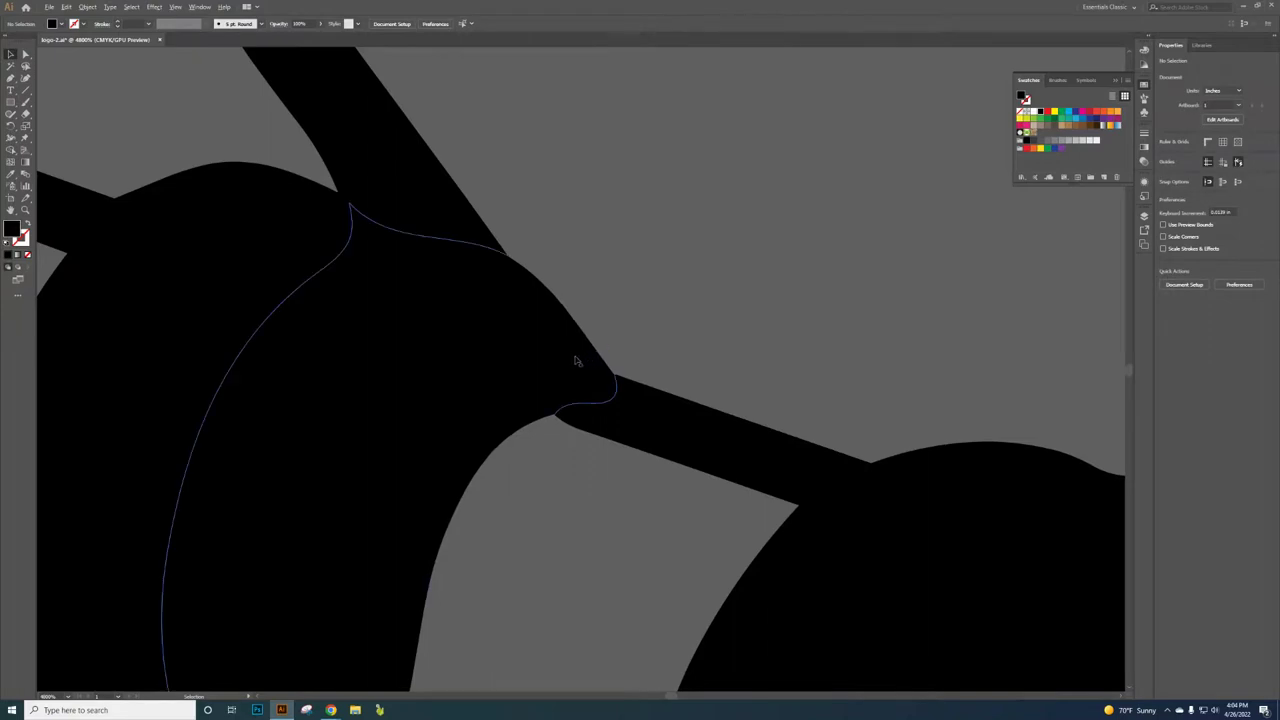
Step: Delete the white cut face at the branch's right end
scroll(528, 352, "down", 3)
scroll(869, 414, "up", 6)
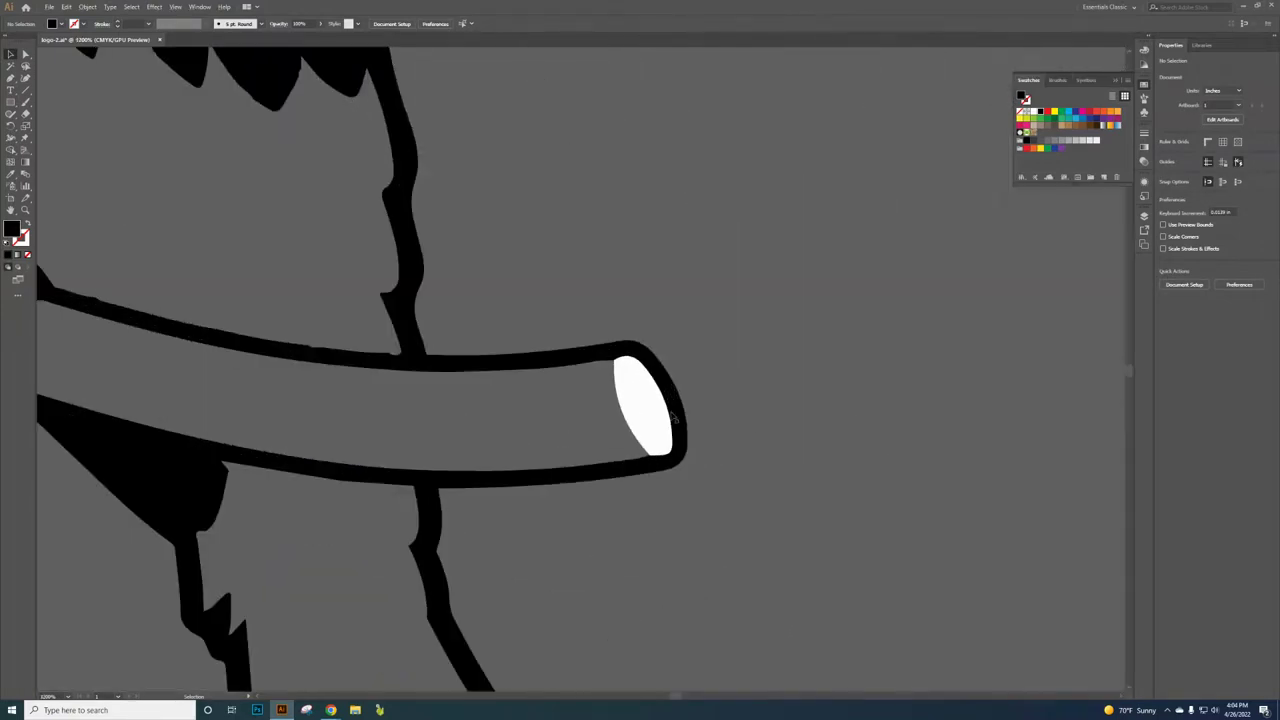
left_click(632, 413)
key("Delete")
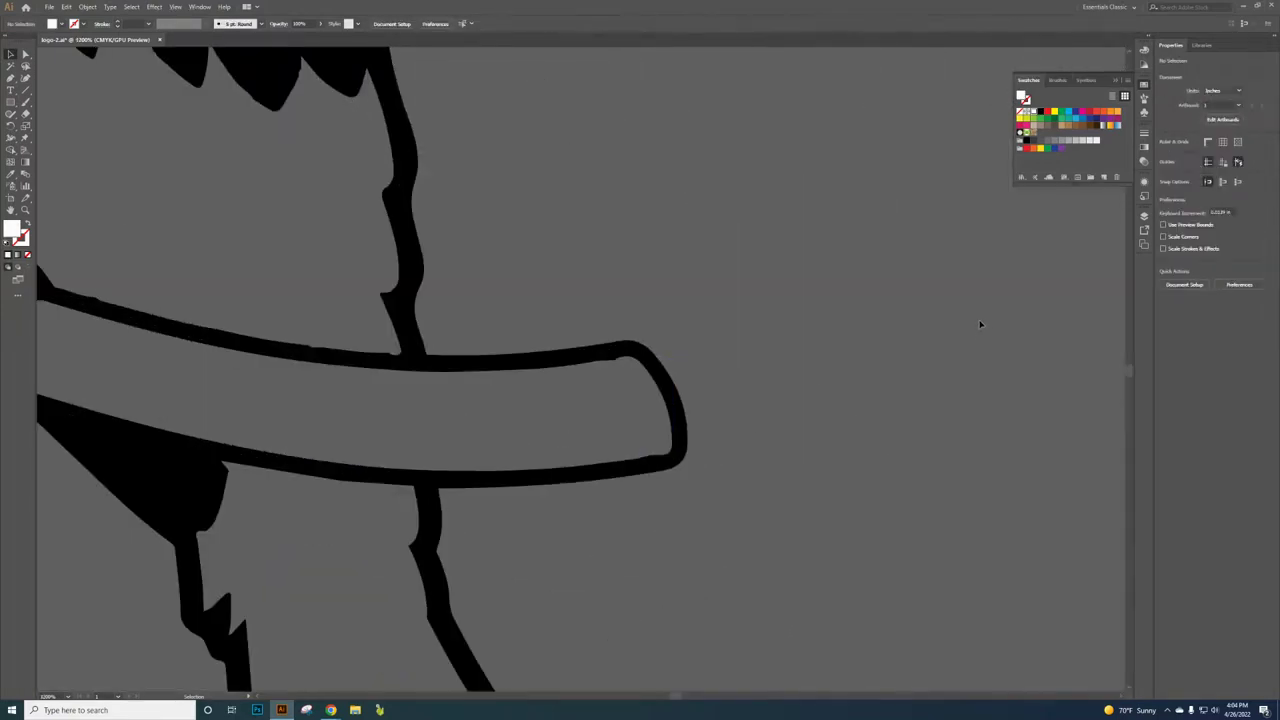
Step: Erase the stray black drips and the small red speck hanging inside the outline where the neck meets the back
scroll(703, 339, "down", 4)
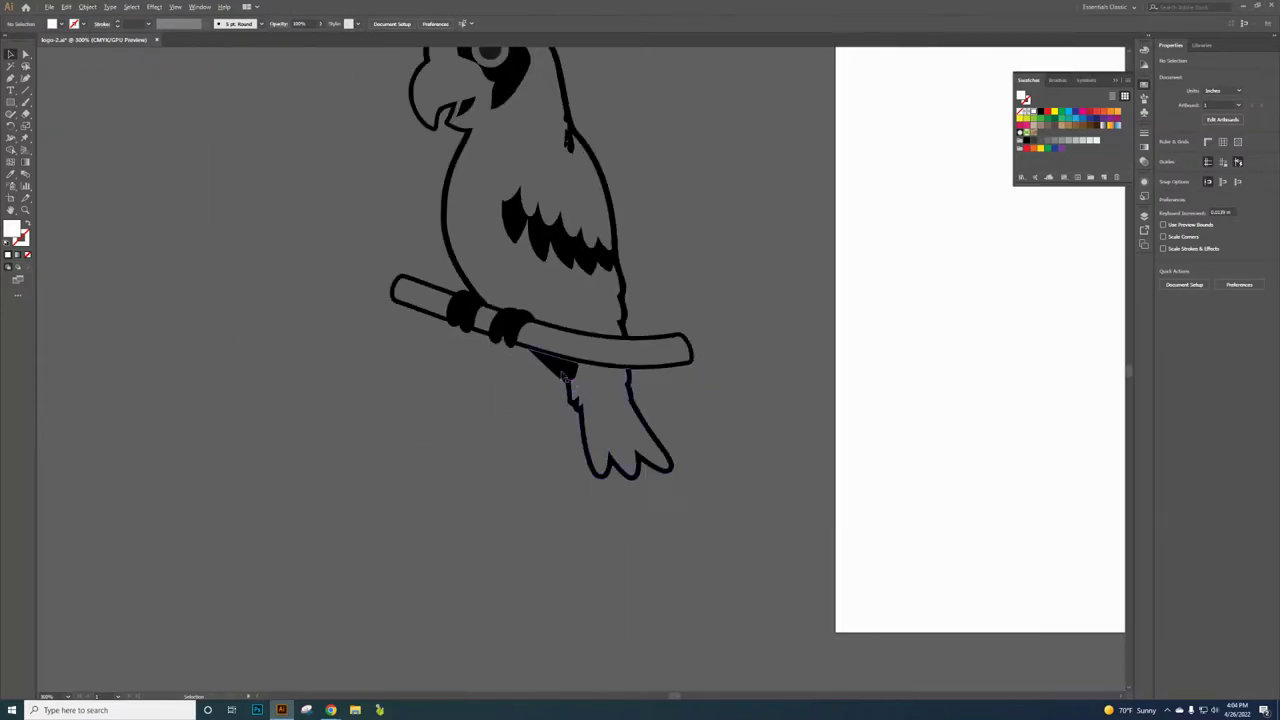
scroll(593, 175, "up", 2)
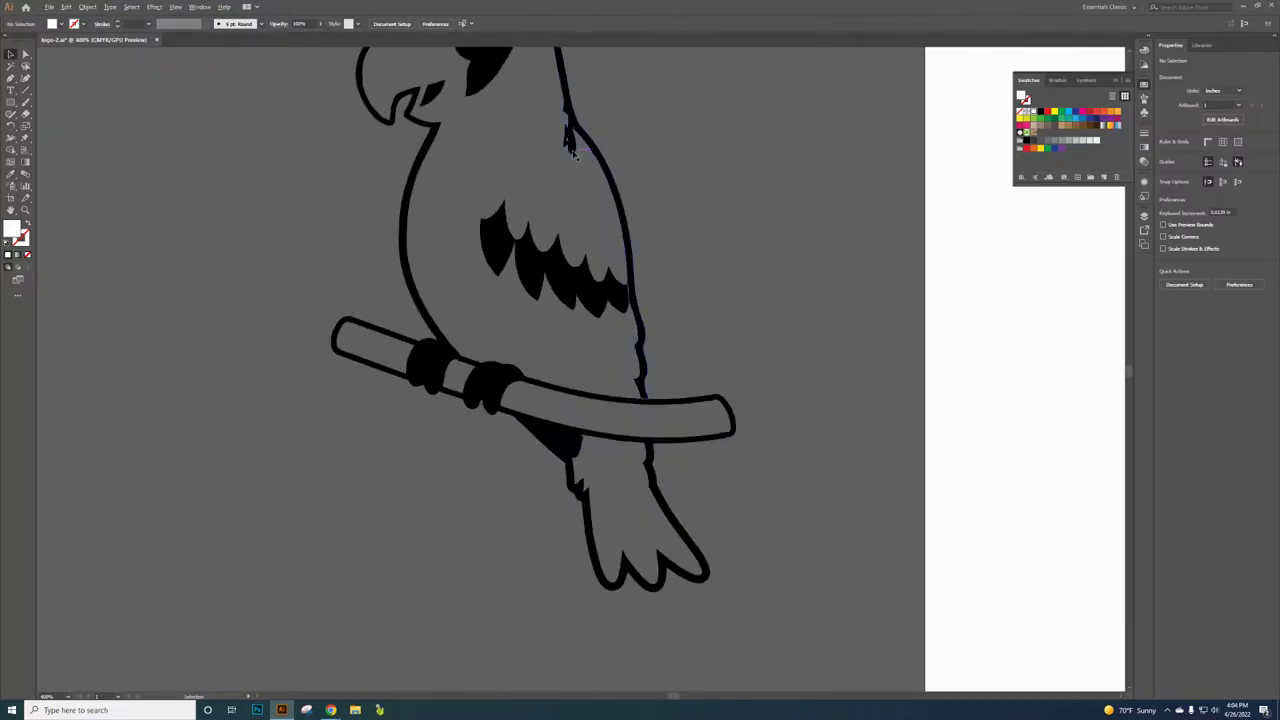
scroll(688, 175, "up", 3)
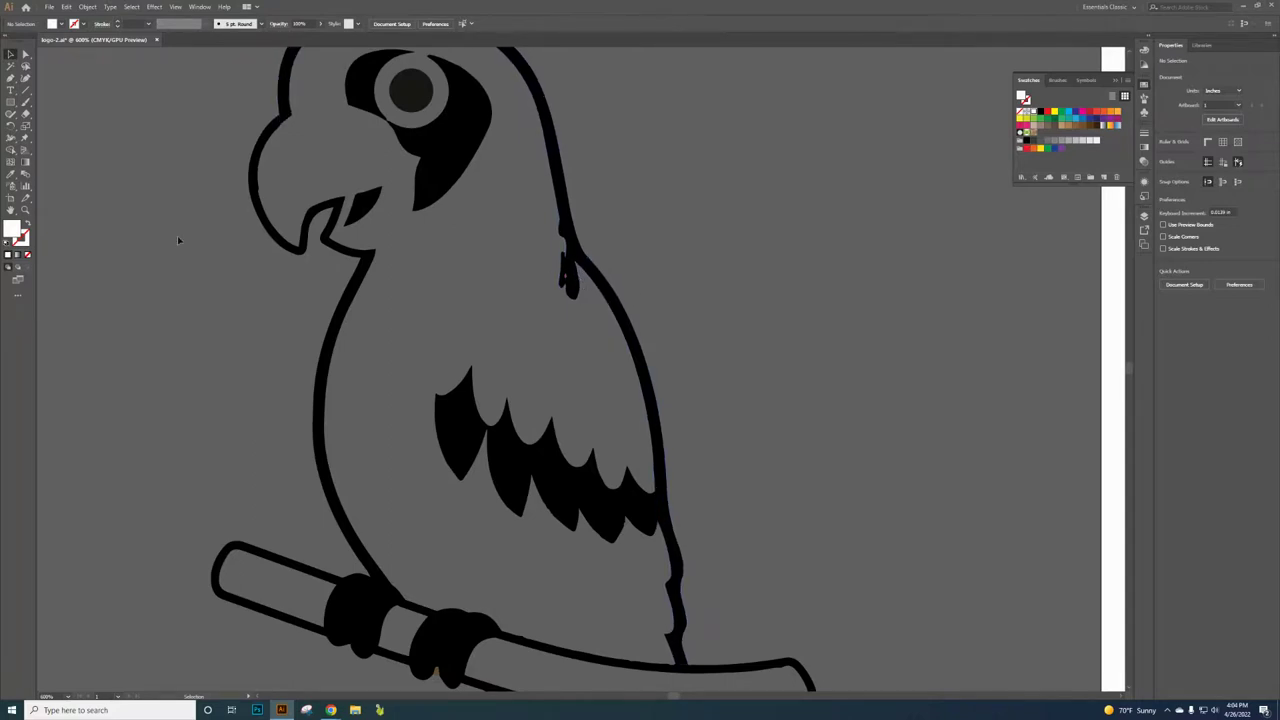
left_click(26, 116)
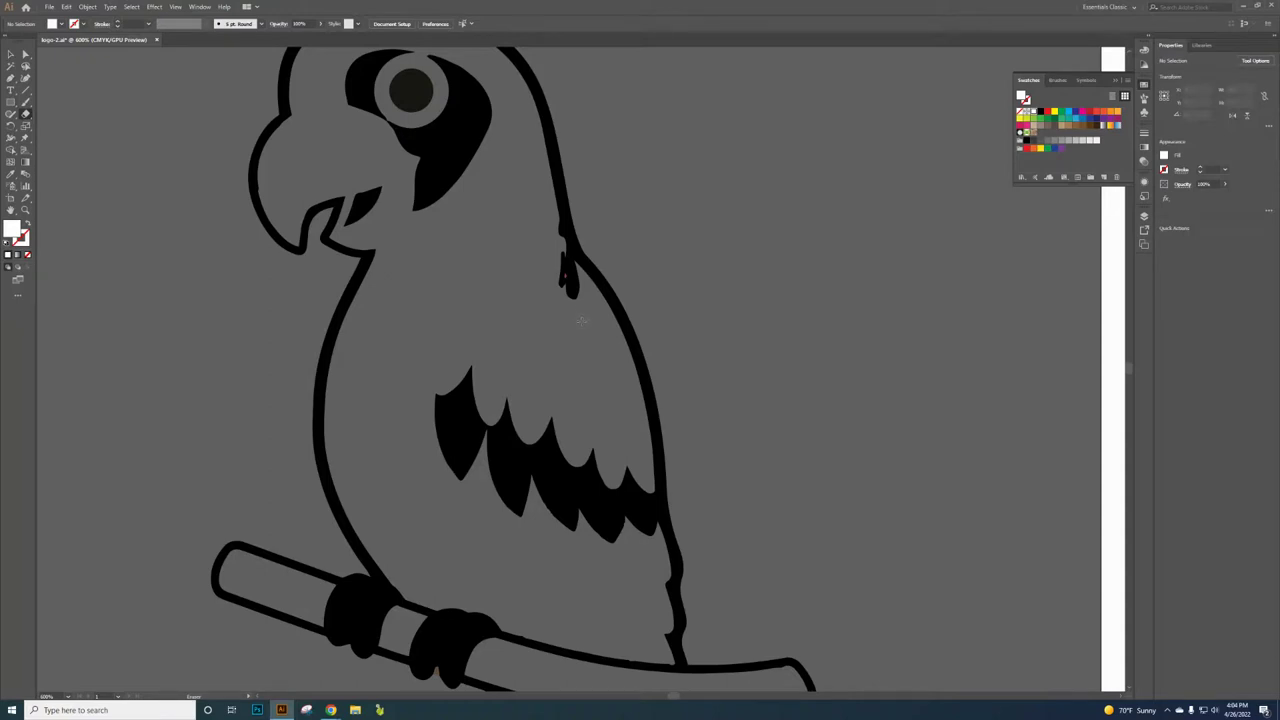
scroll(580, 321, "up", 3)
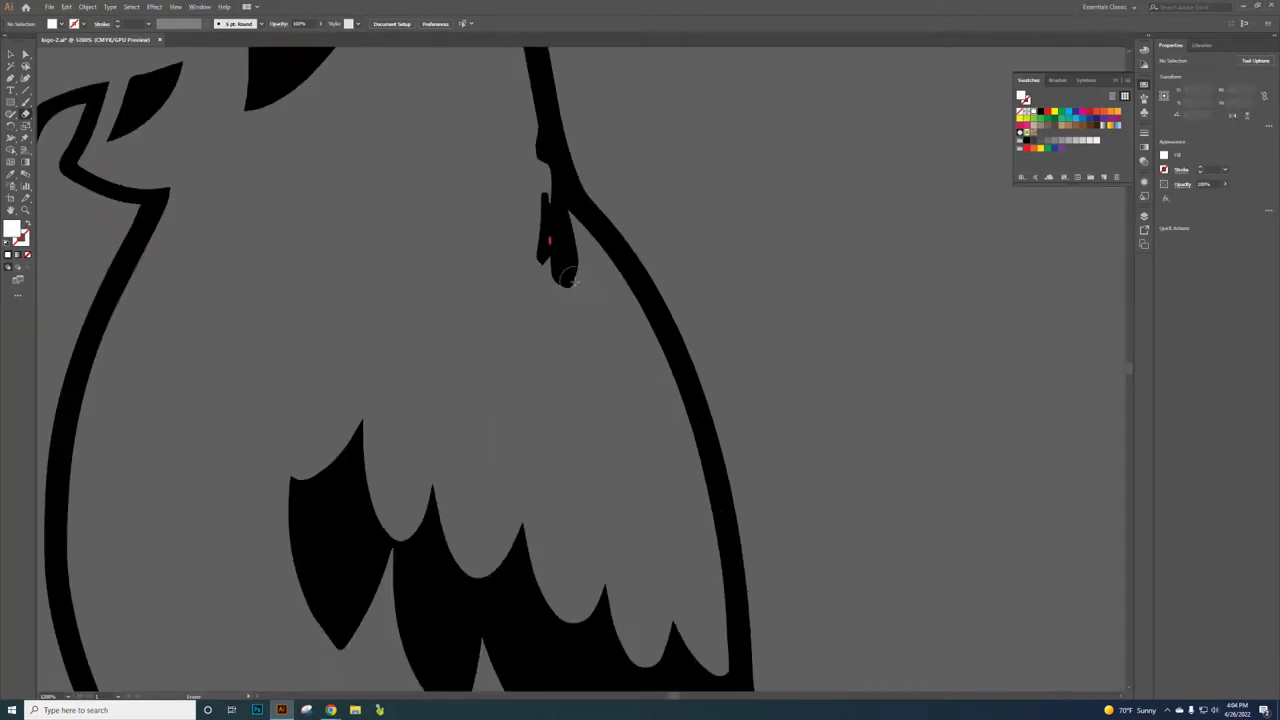
mouse_move(583, 303)
left_mouse_down()
mouse_move(561, 227)
mouse_move(512, 168)
mouse_move(533, 240)
mouse_move(580, 305)
left_mouse_up()
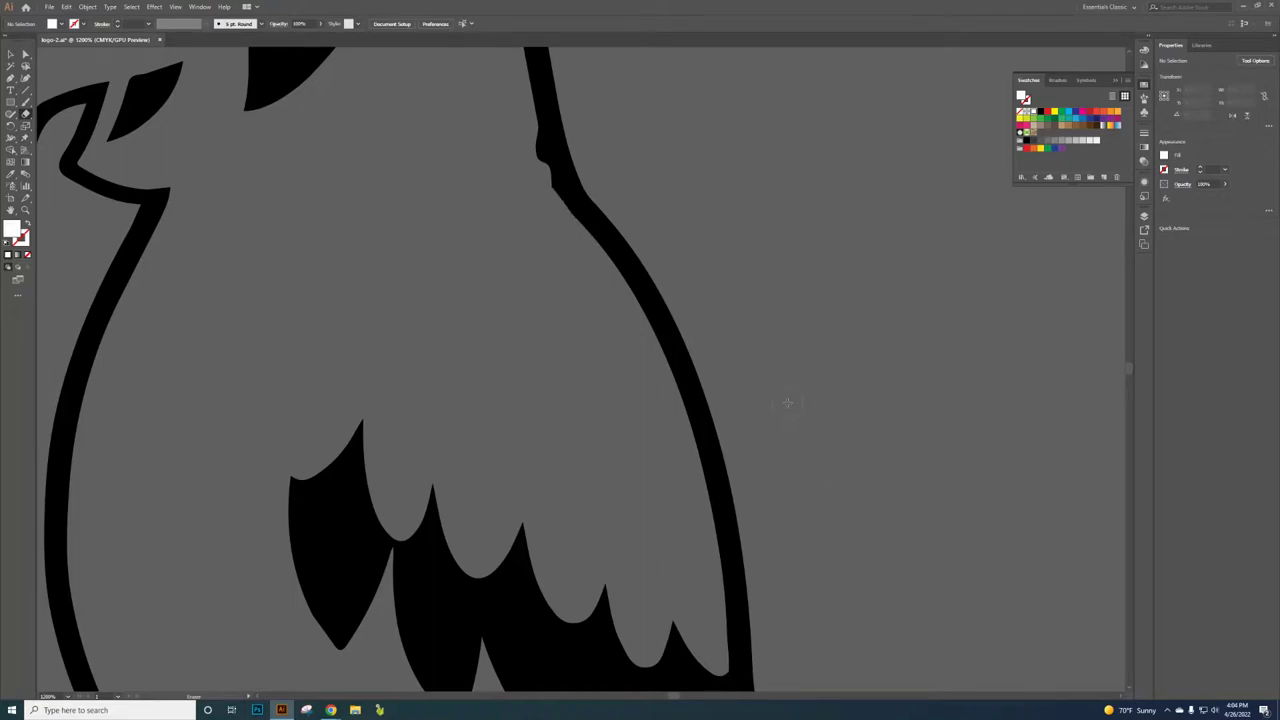
scroll(783, 400, "down", 6)
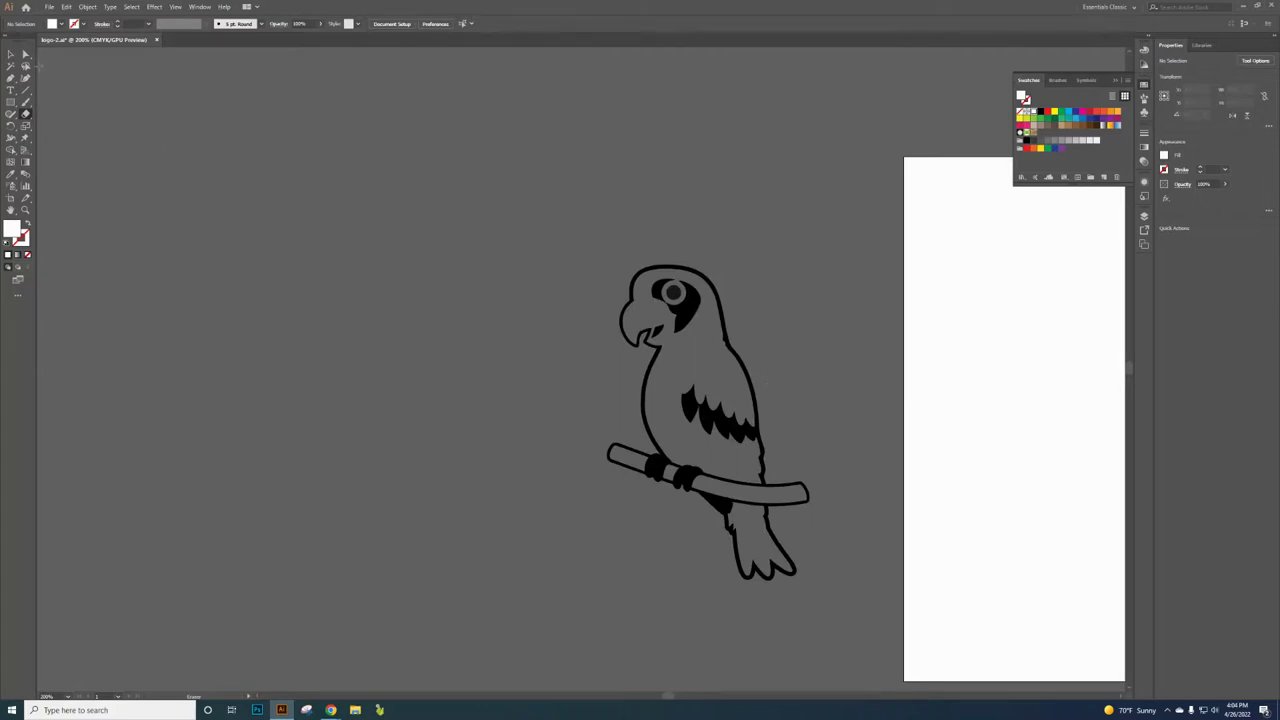
left_click(10, 54)
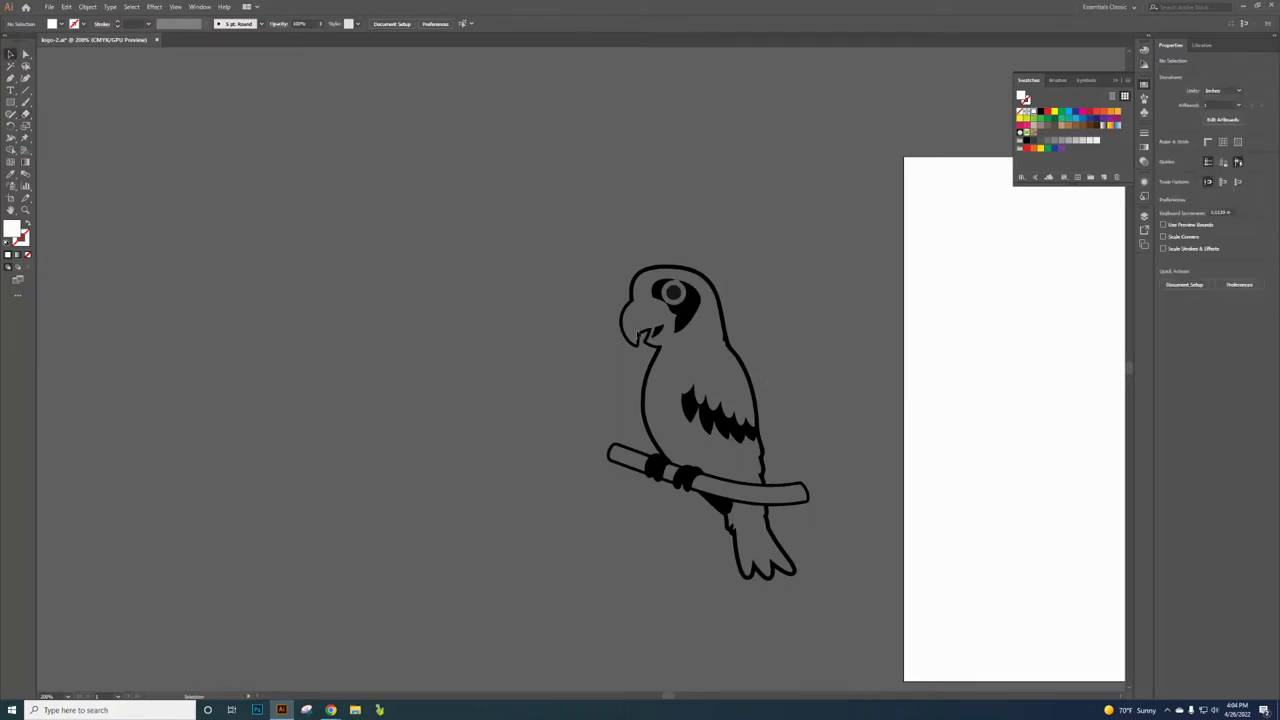
key("ctrl+a")
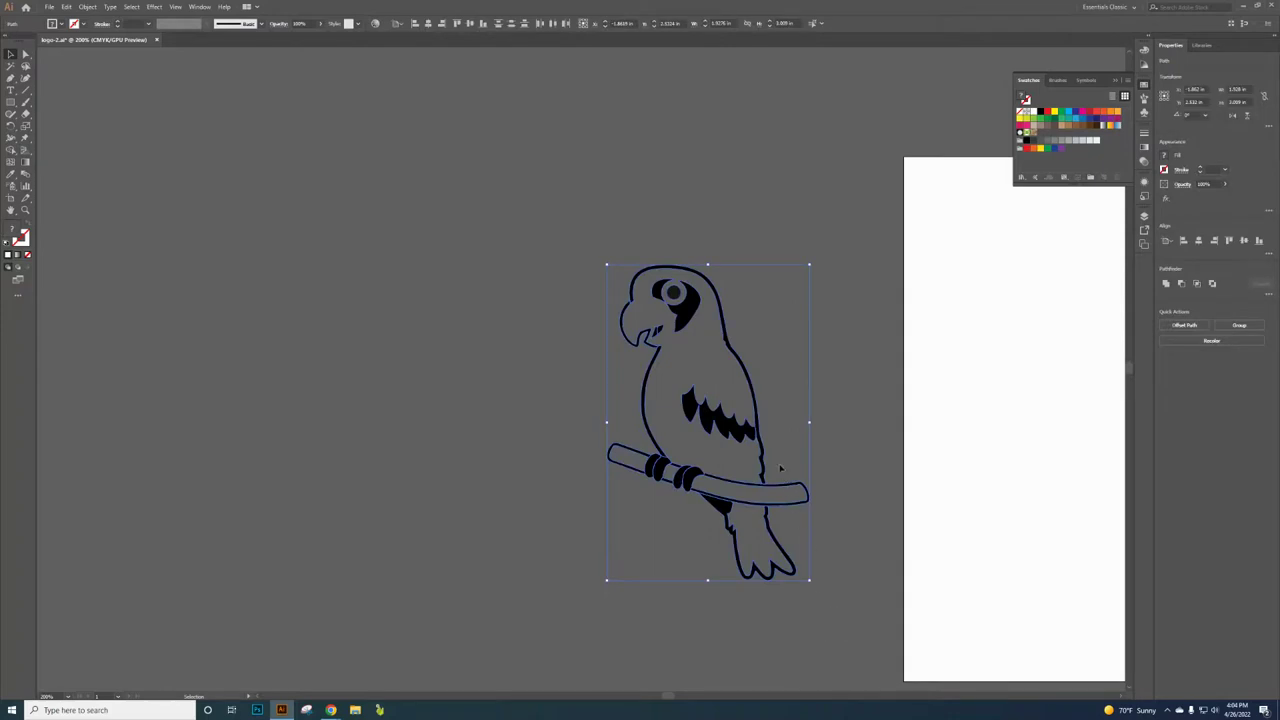
right_click(752, 437)
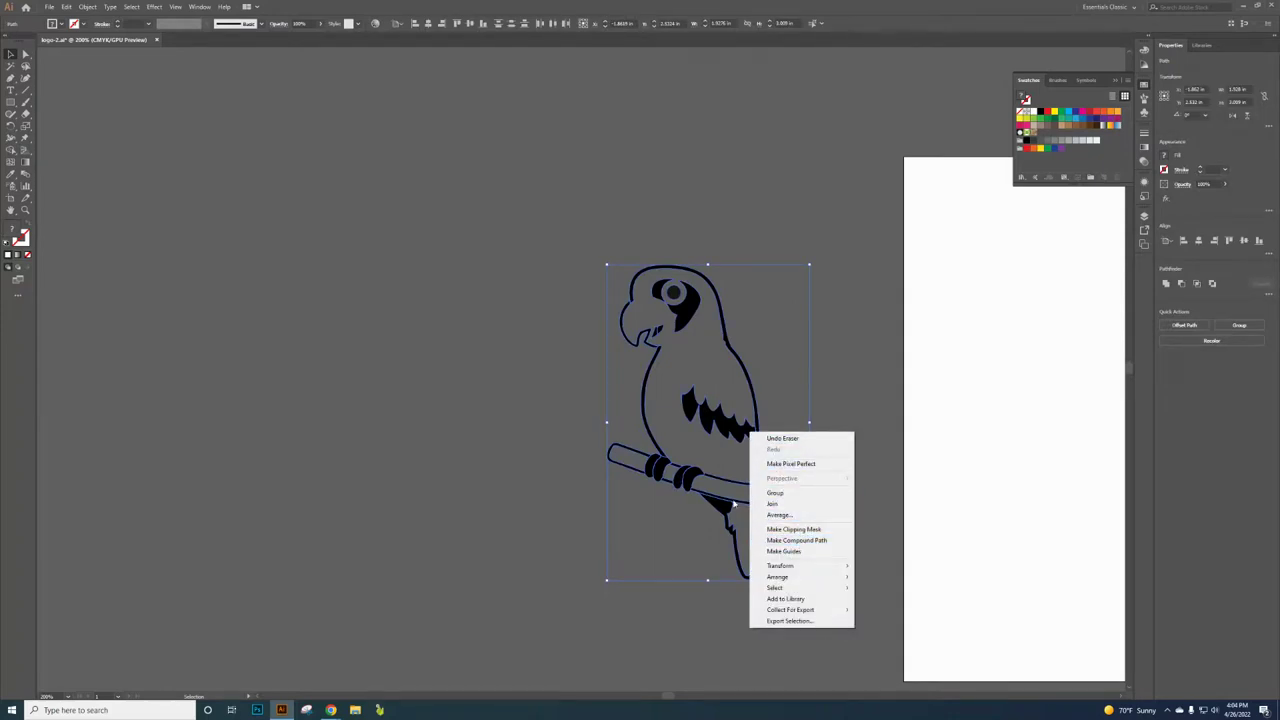
left_click(517, 386)
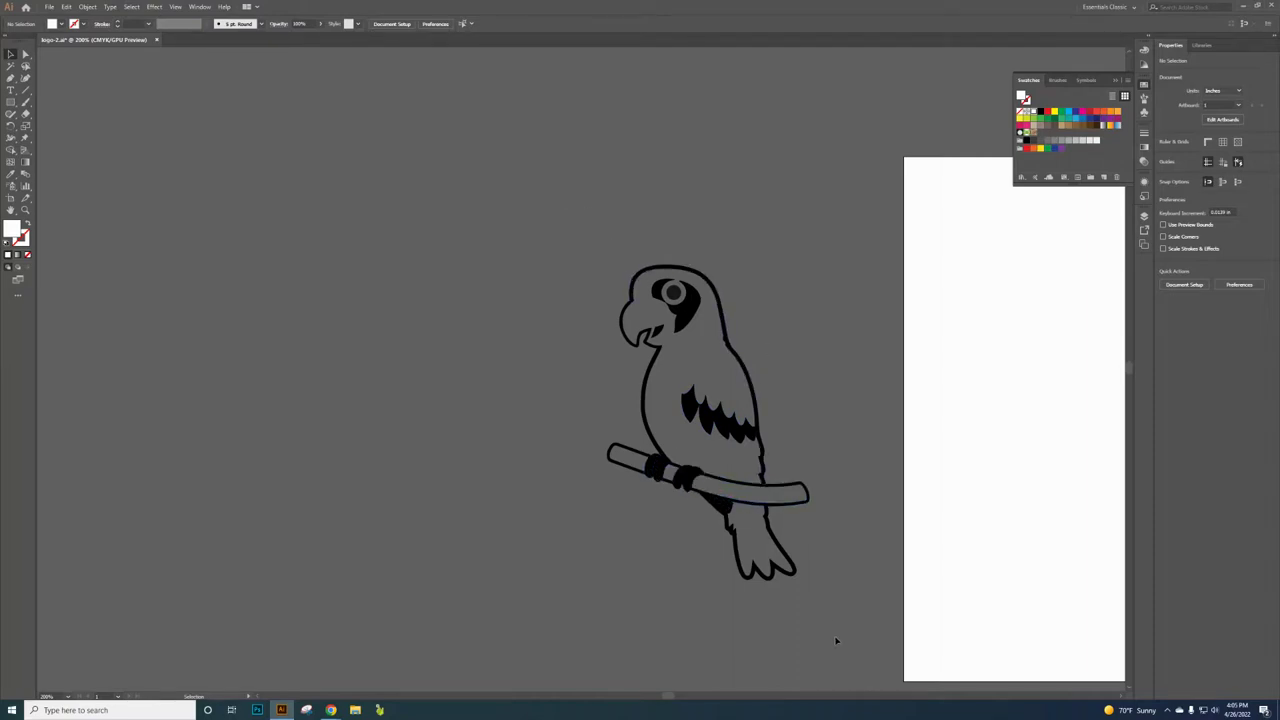
Step: Try combining all the parrot shapes into one compound path, check Layer 1, and undo the combination
key("ctrl+a")
right_click(726, 428)
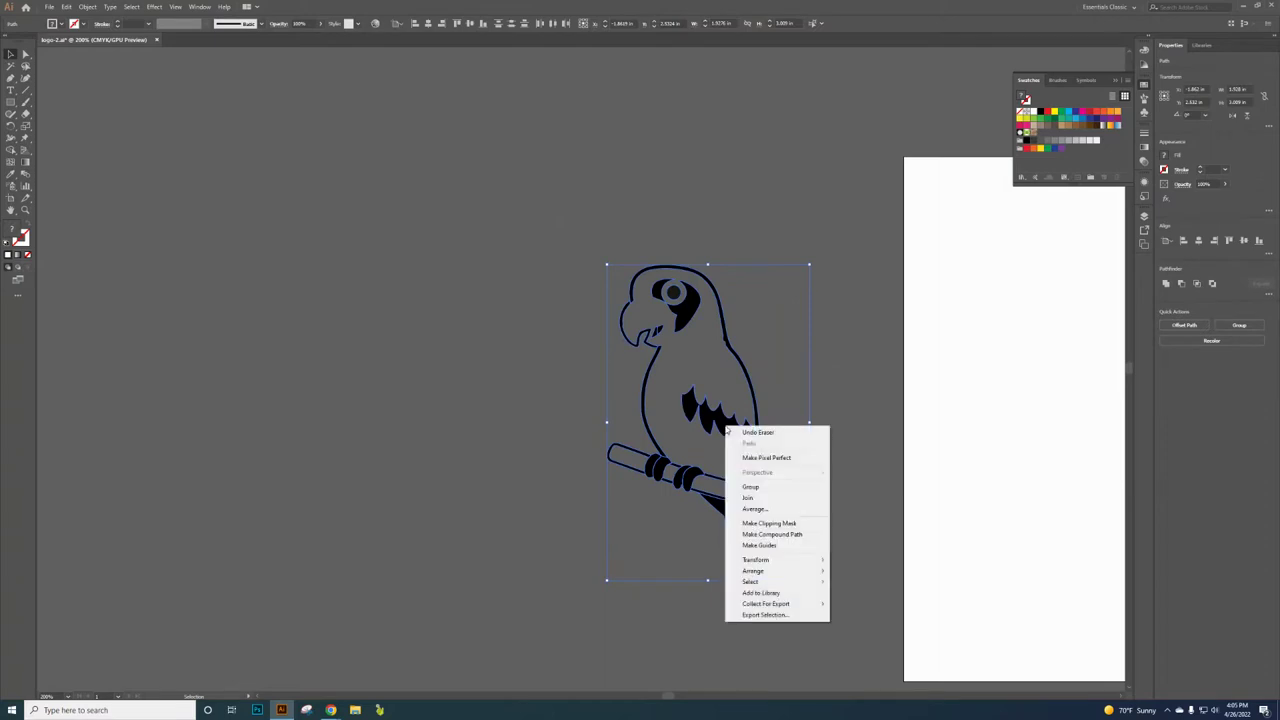
left_click(772, 534)
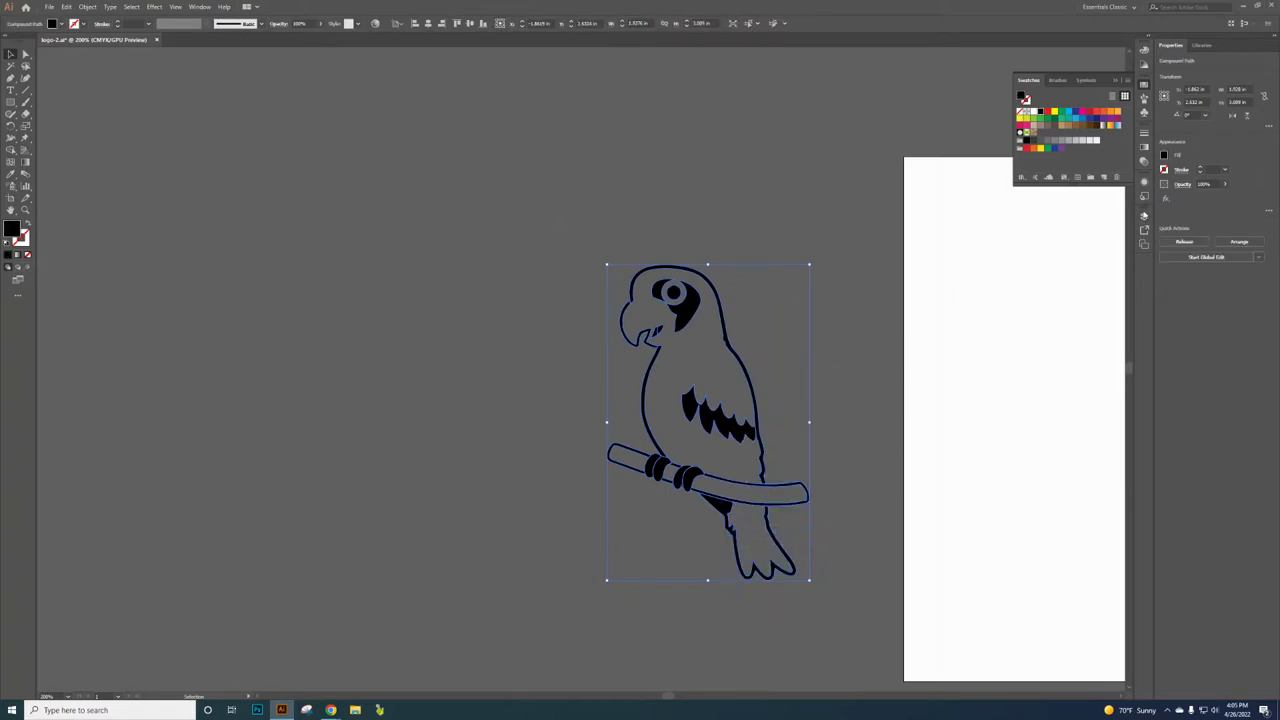
left_click(1144, 215)
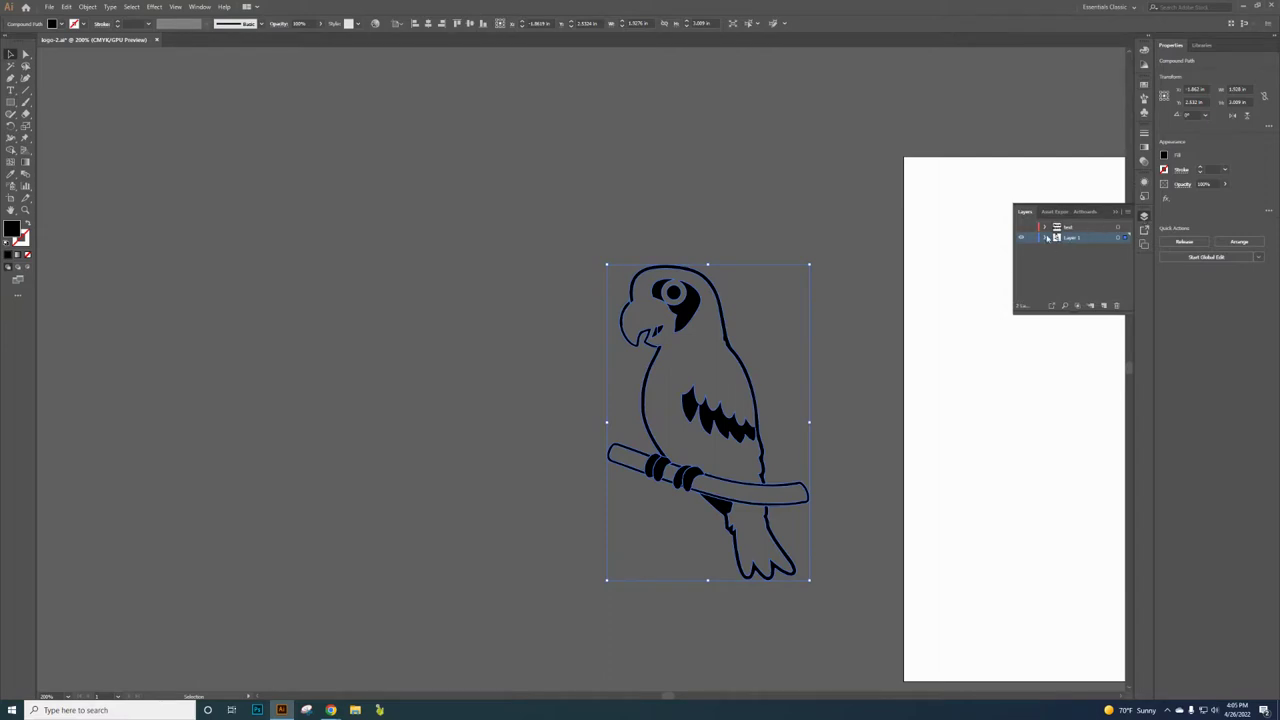
left_click(1045, 238)
left_click(1045, 238)
left_click(66, 7)
left_click(80, 19)
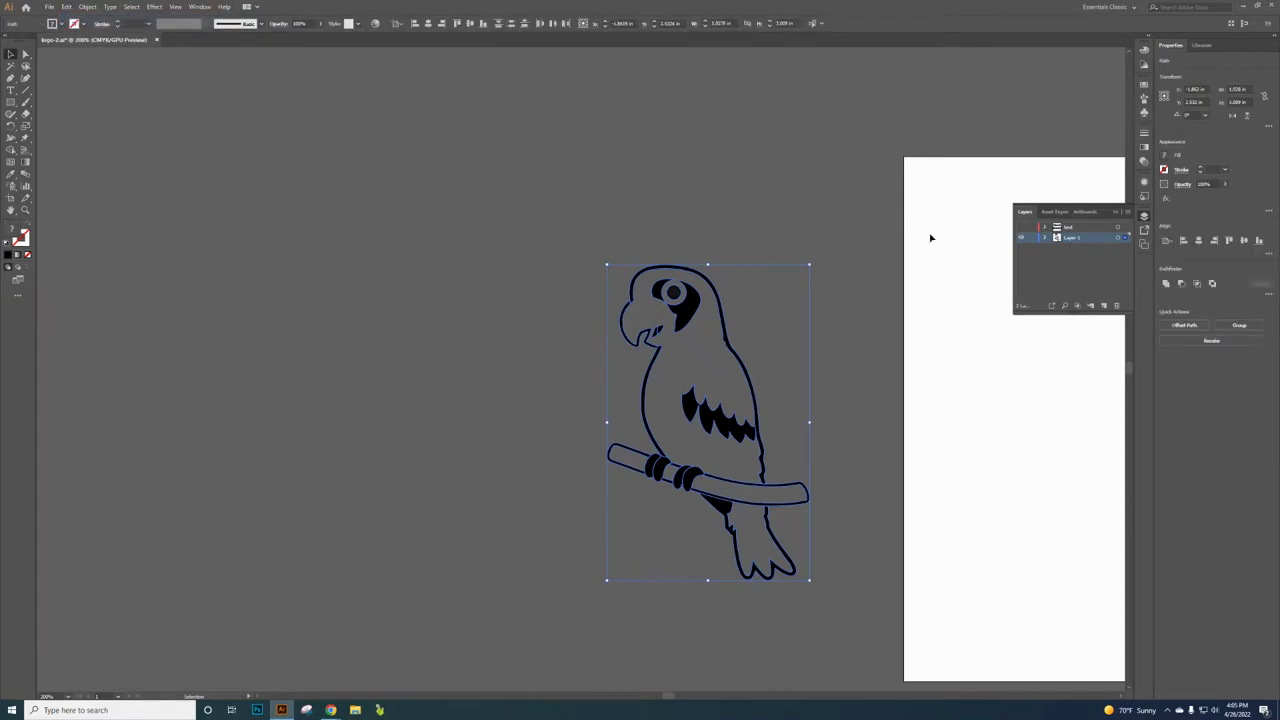
Step: Find the leftover red path in Layer 1, on the parrot's lower belly, and delete it
left_click(1045, 238)
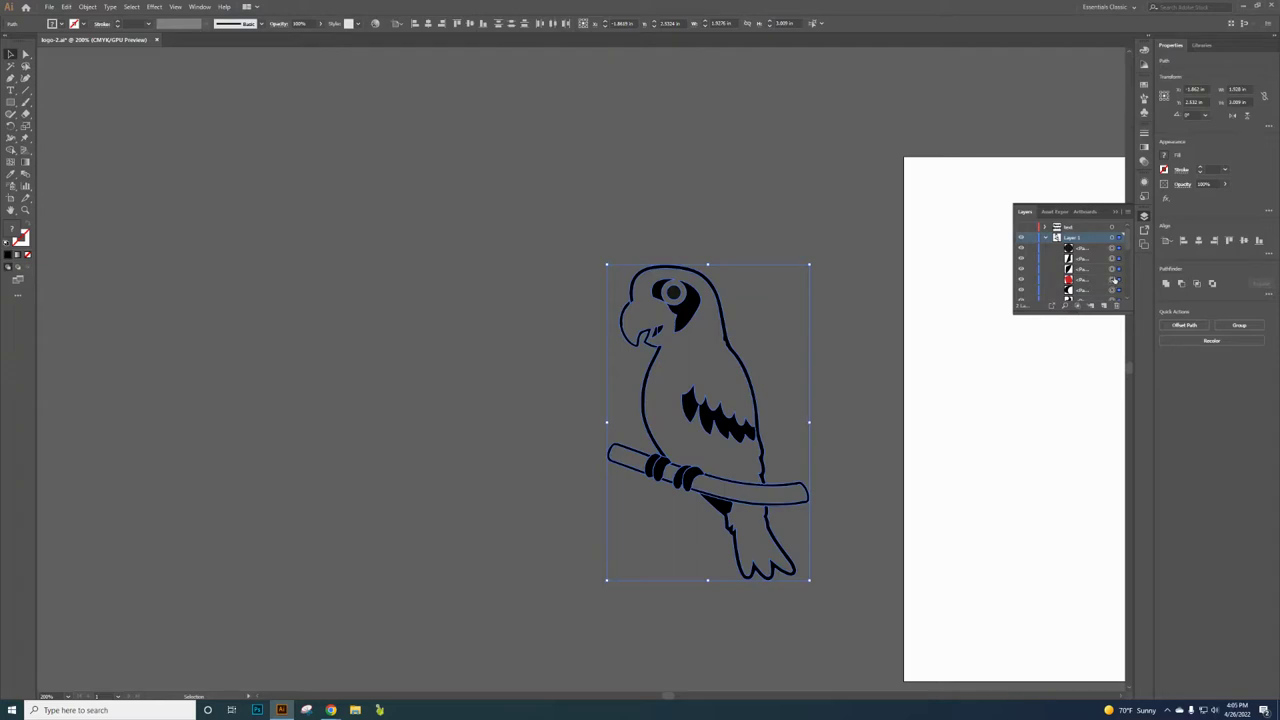
left_click(864, 268)
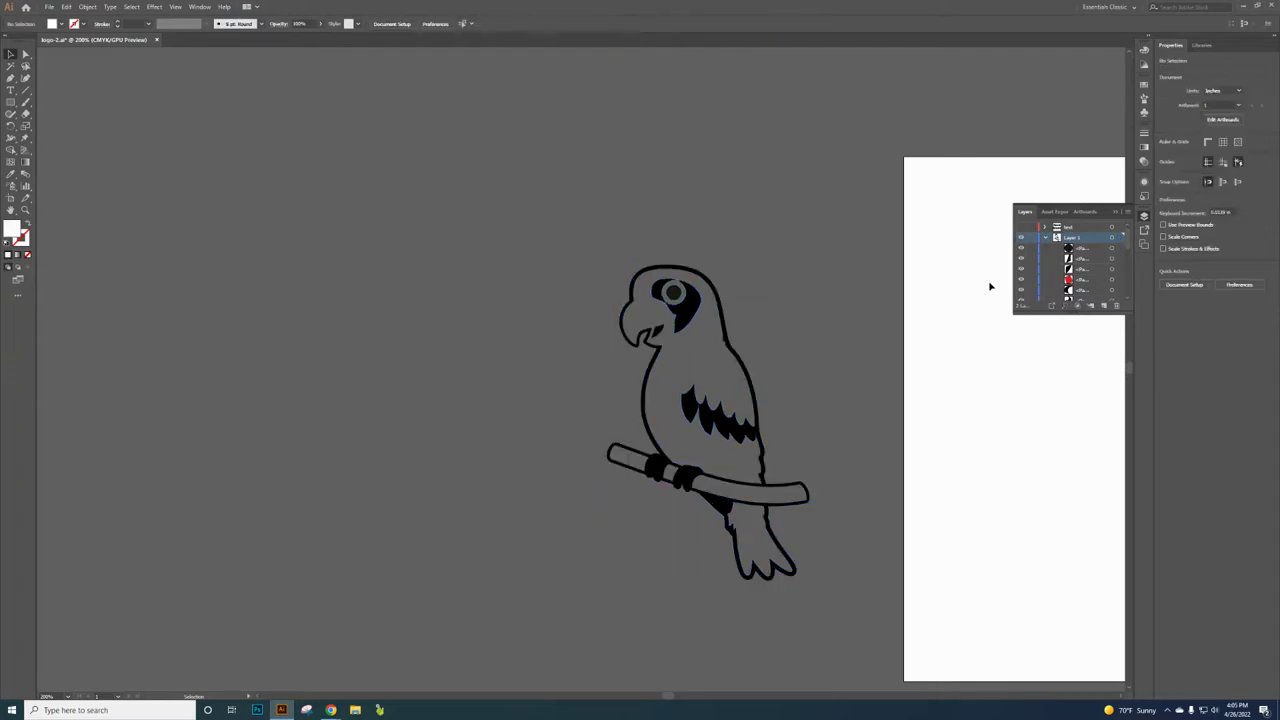
left_click(1112, 282)
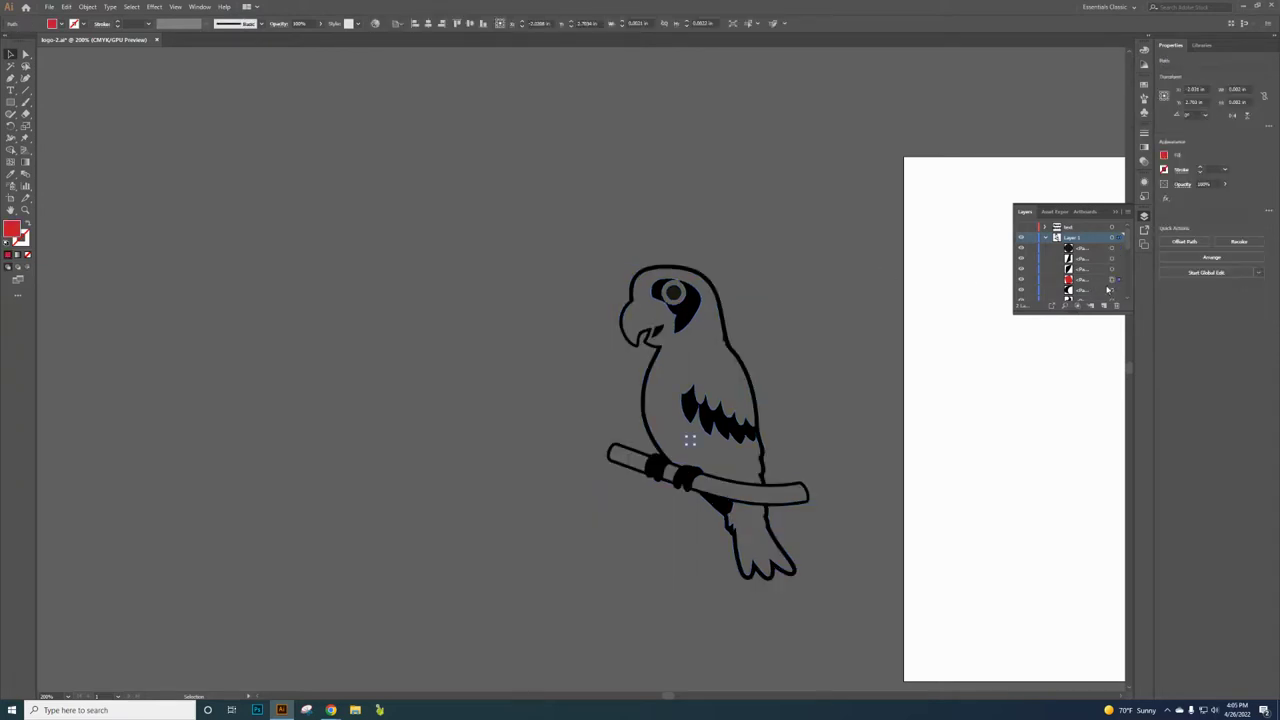
left_click(945, 318)
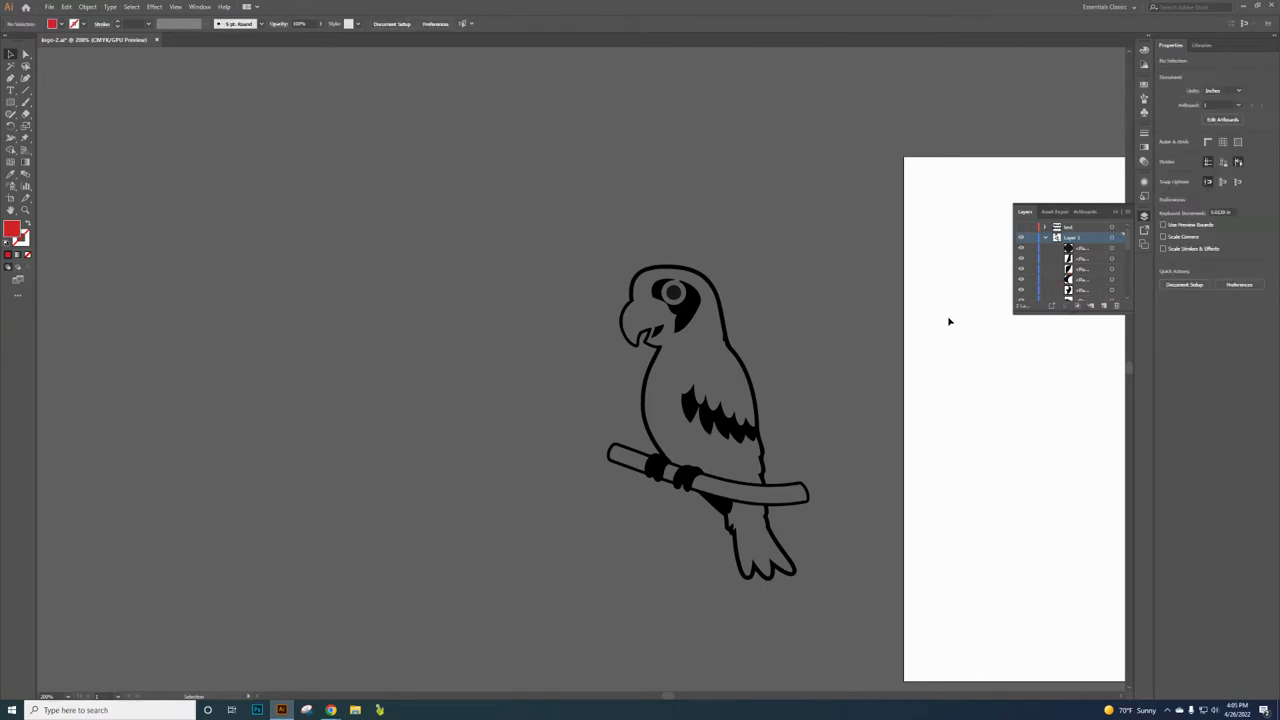
Step: Find the small brown path between the toes of the right claw in Layer 1 and fill it with black
left_click_drag(1126, 232, 1125, 258)
left_click(1112, 261)
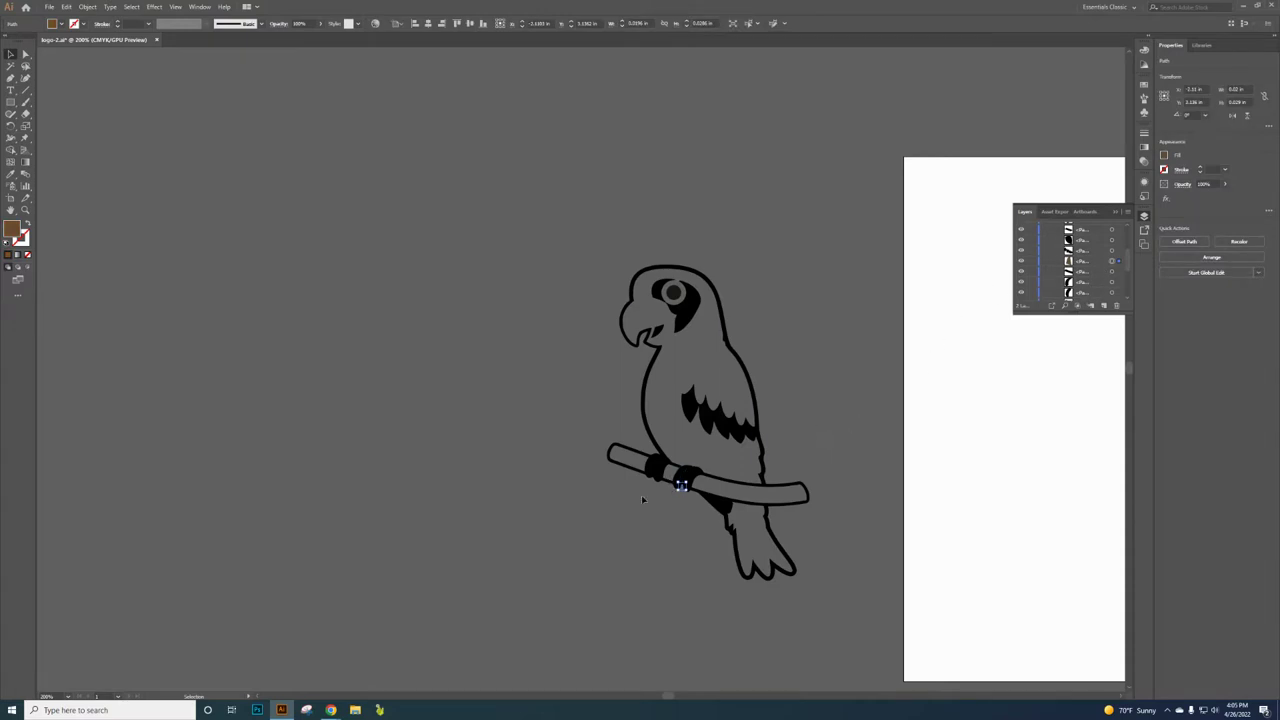
scroll(702, 500, "up", 5, "alt")
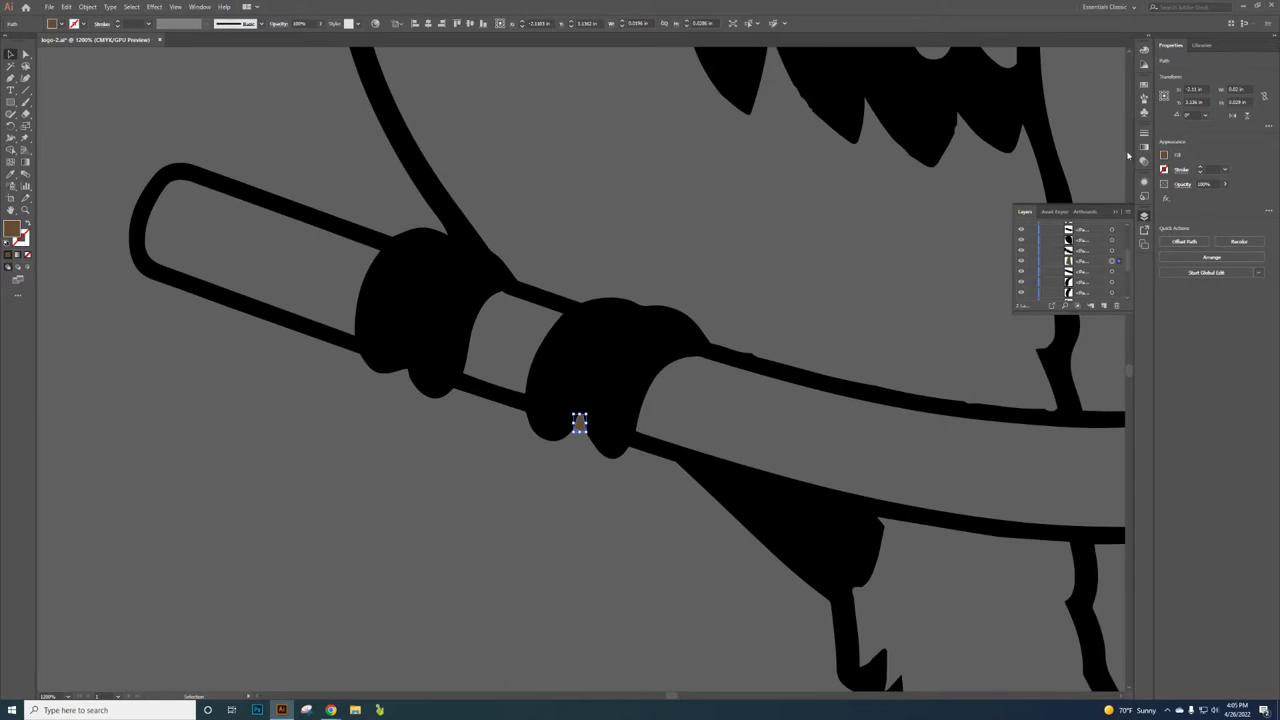
left_click(1145, 88)
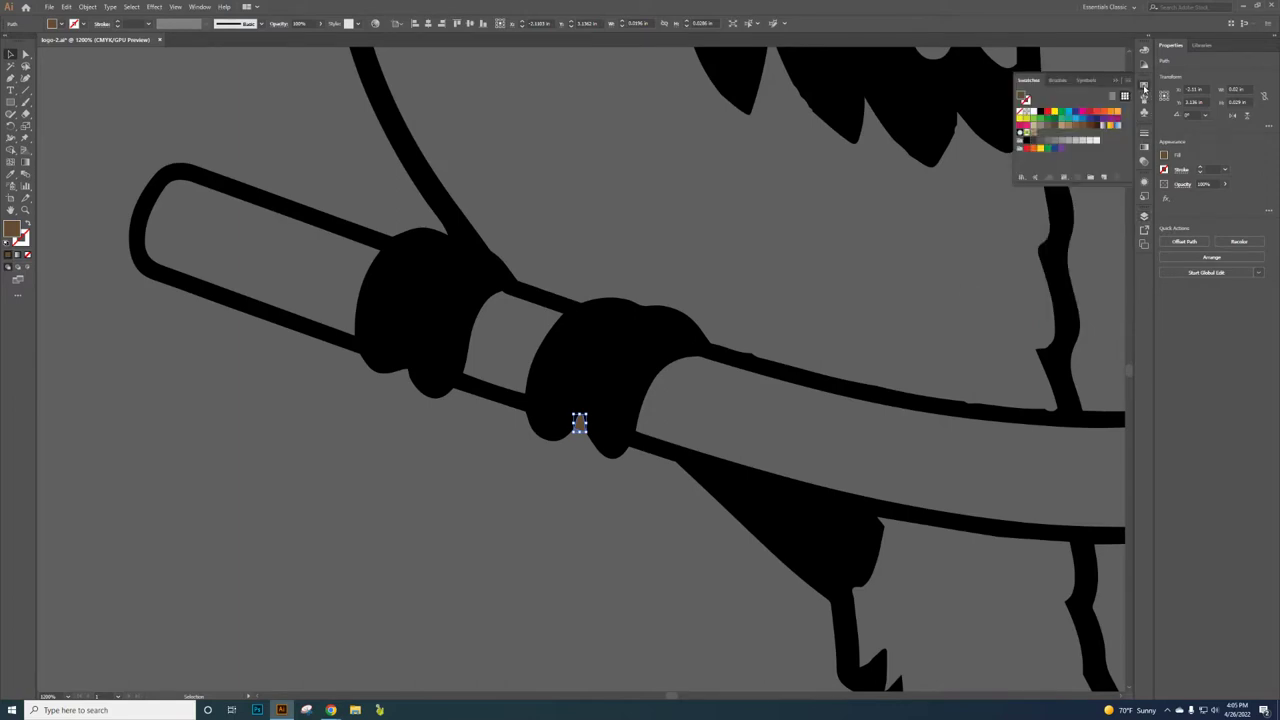
left_click(1040, 112)
Step: Check the remaining Layer 1 paths for leftover color and combine all the parrot shapes into one compound path
left_click(1145, 218)
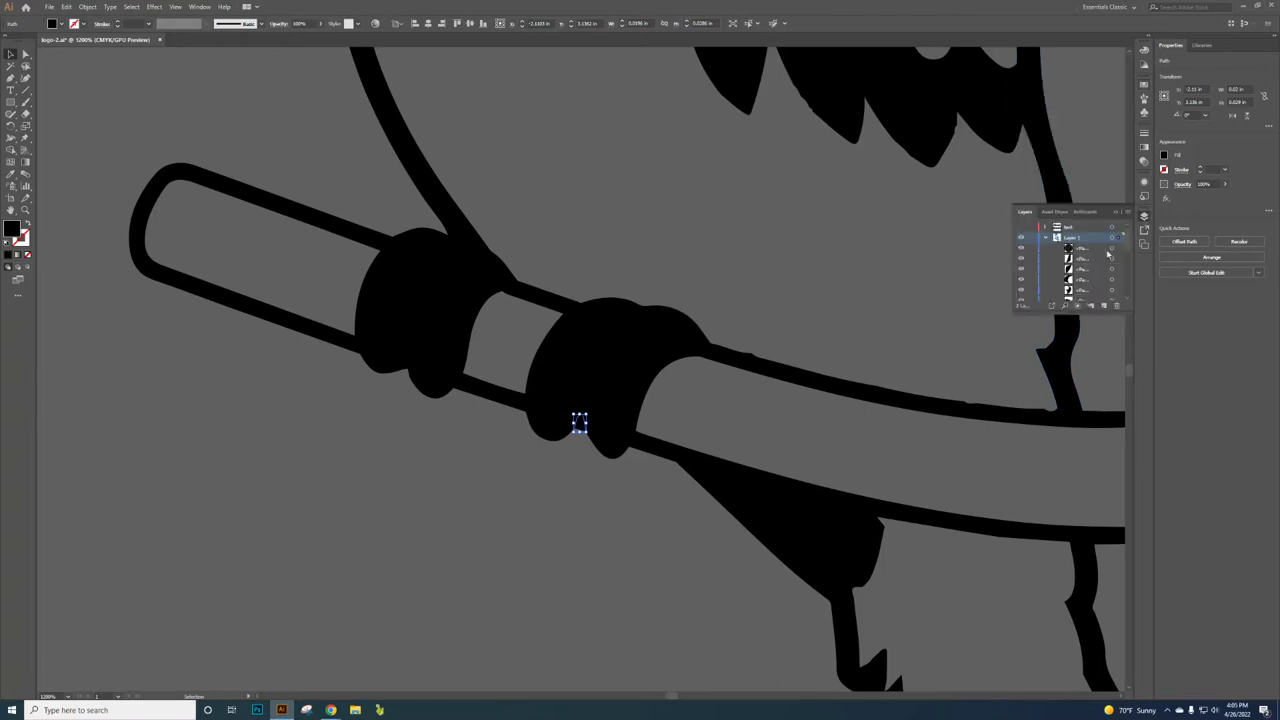
scroll(1068, 280, "down", 3)
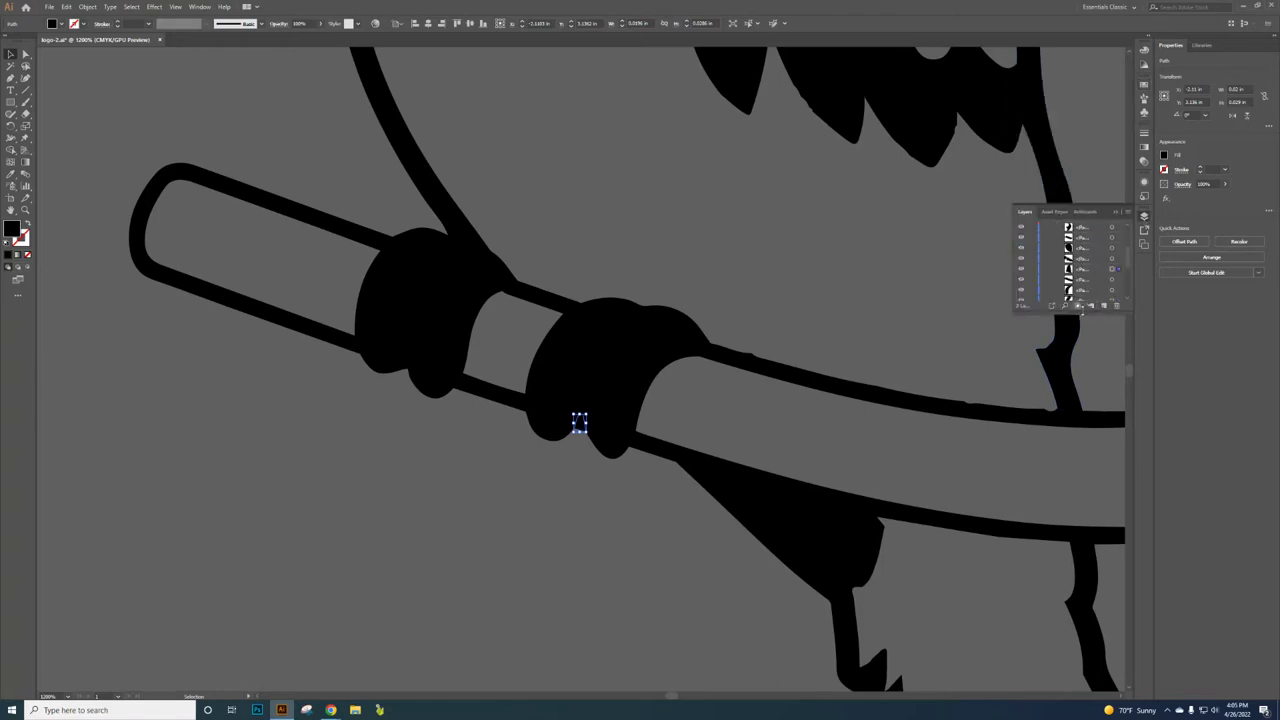
left_click_drag(1076, 312, 1076, 408)
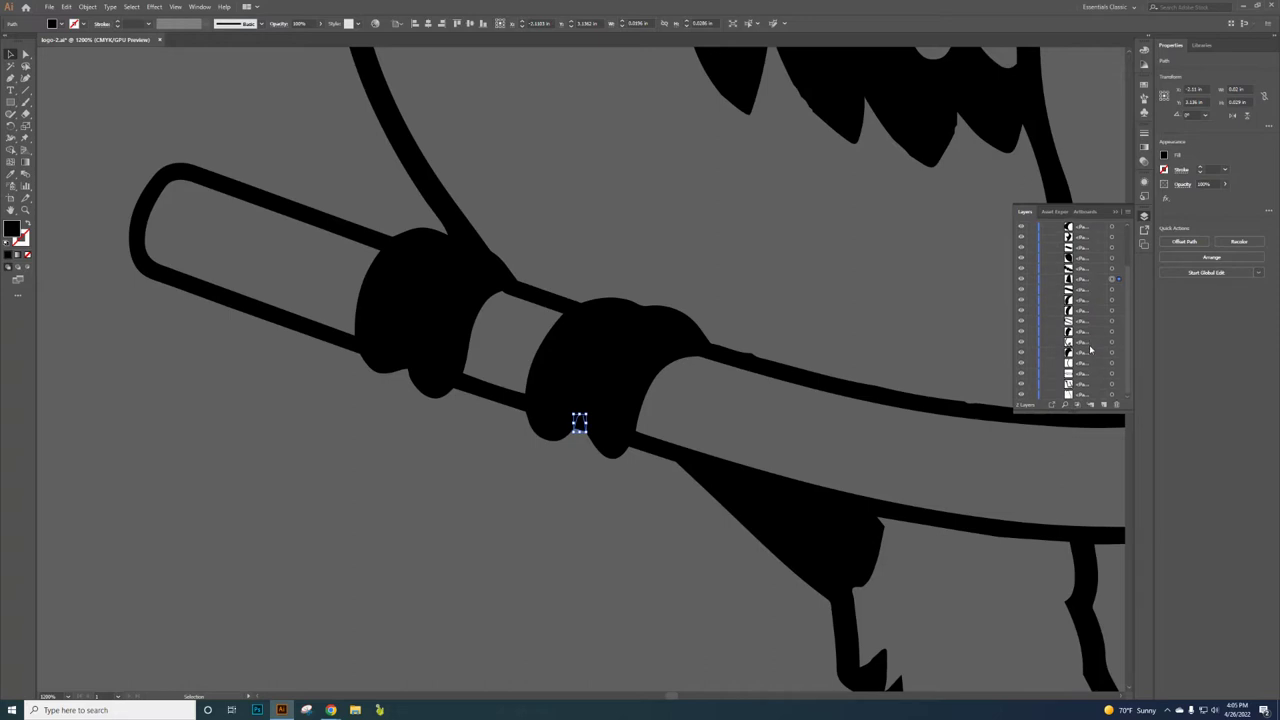
scroll(1090, 348, "up", 3)
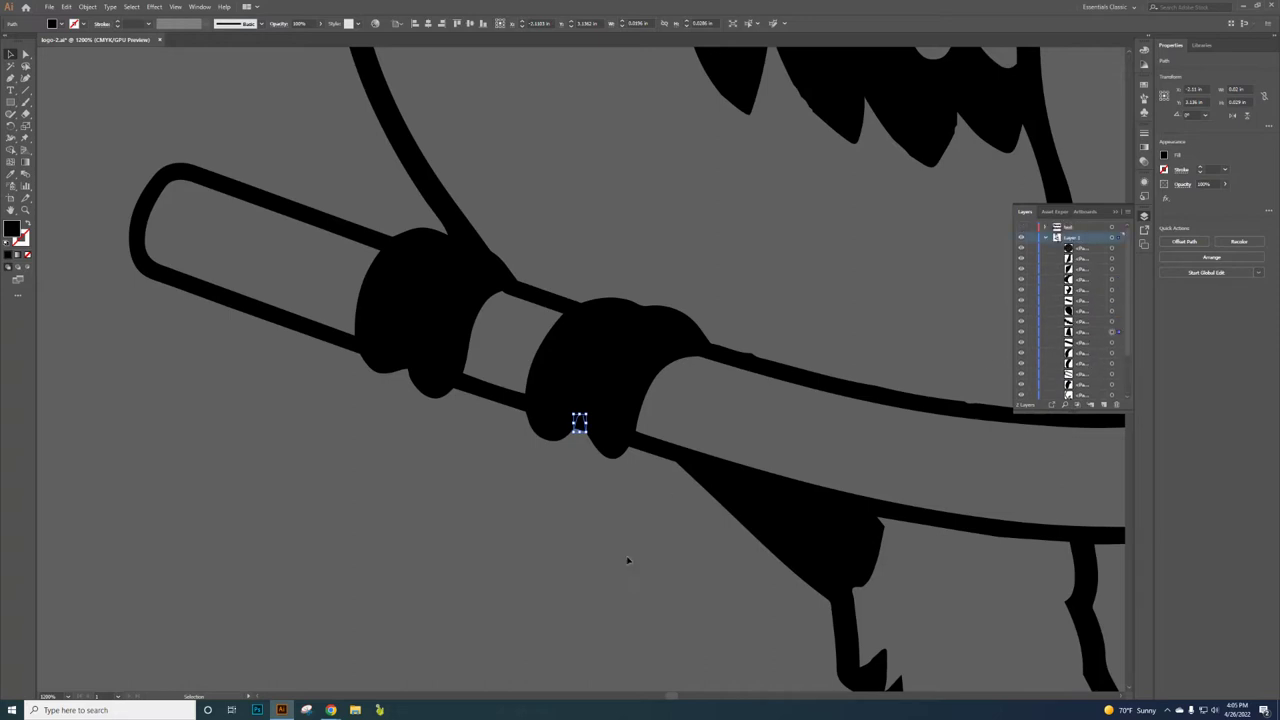
left_click(633, 506)
scroll(528, 537, "down", 4)
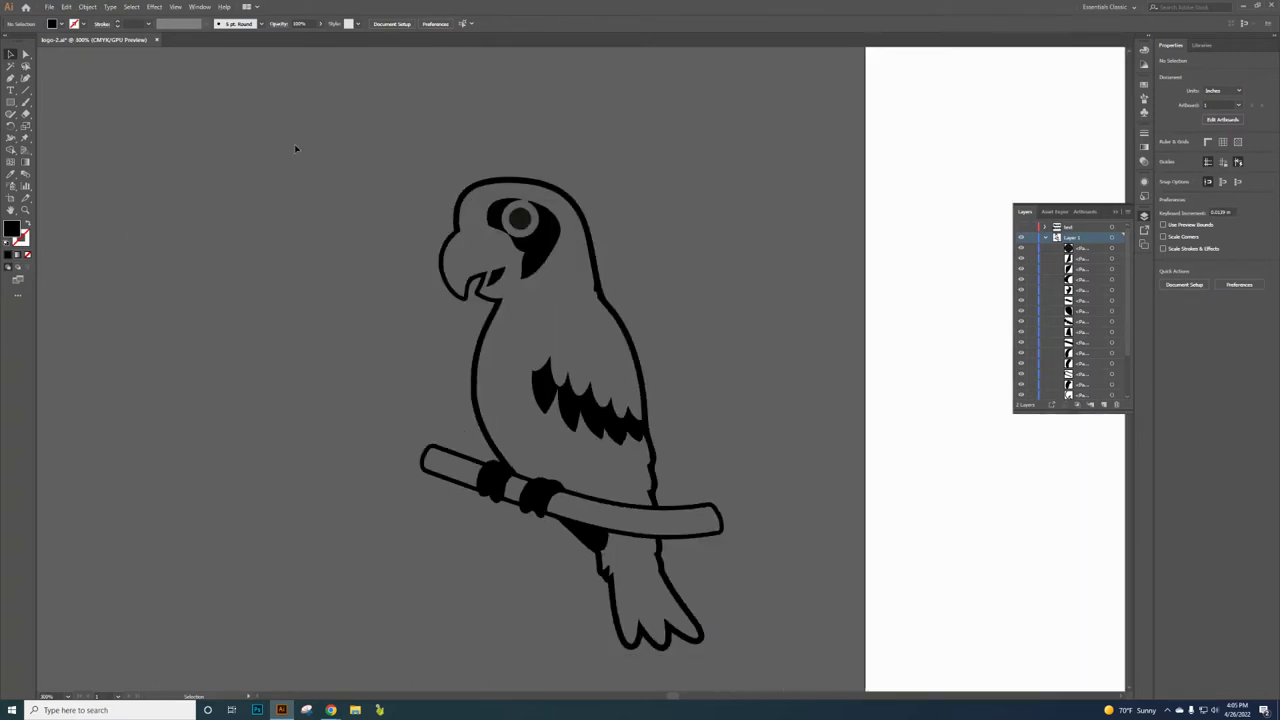
key("ctrl+a")
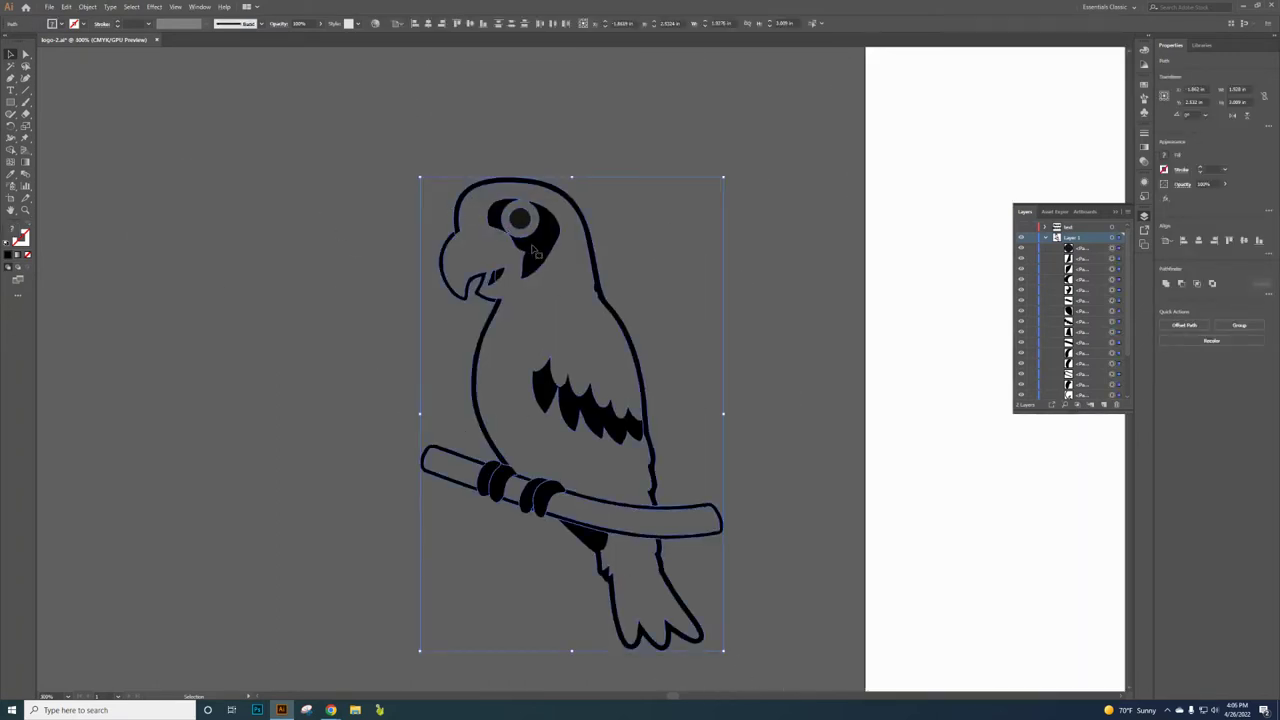
right_click(533, 247)
left_click(579, 354)
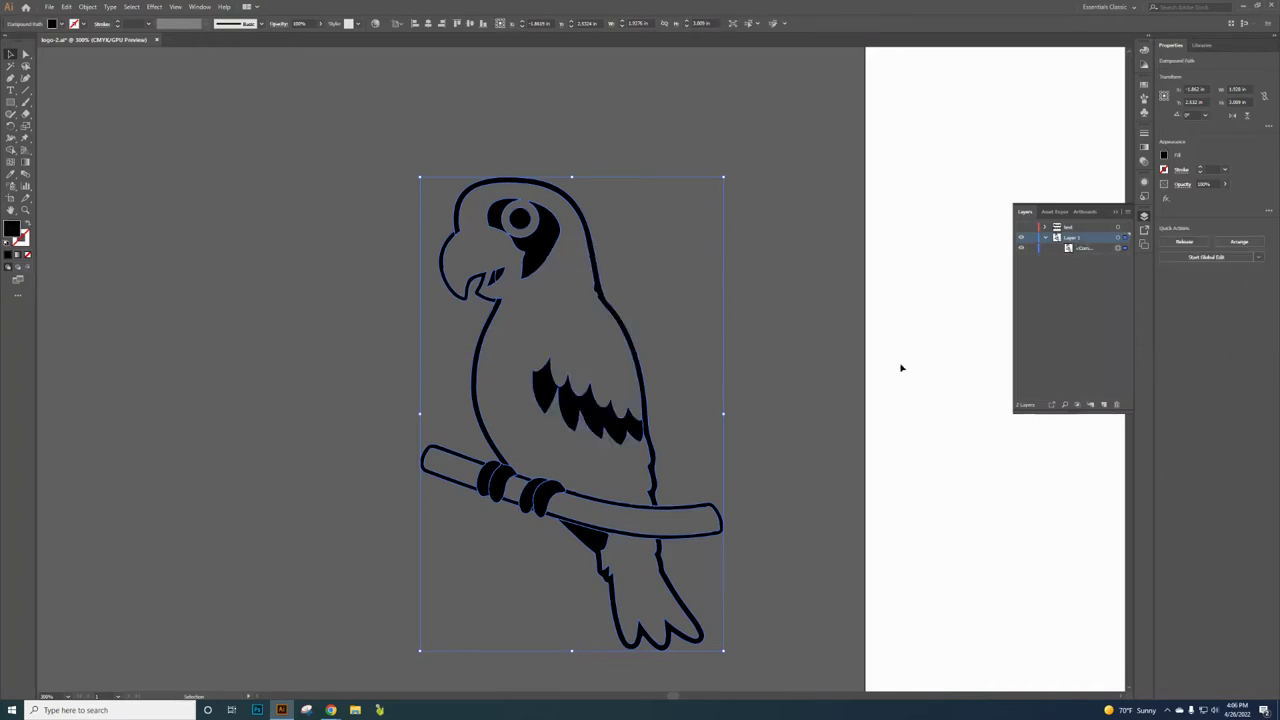
left_click(1046, 240)
left_click(748, 323)
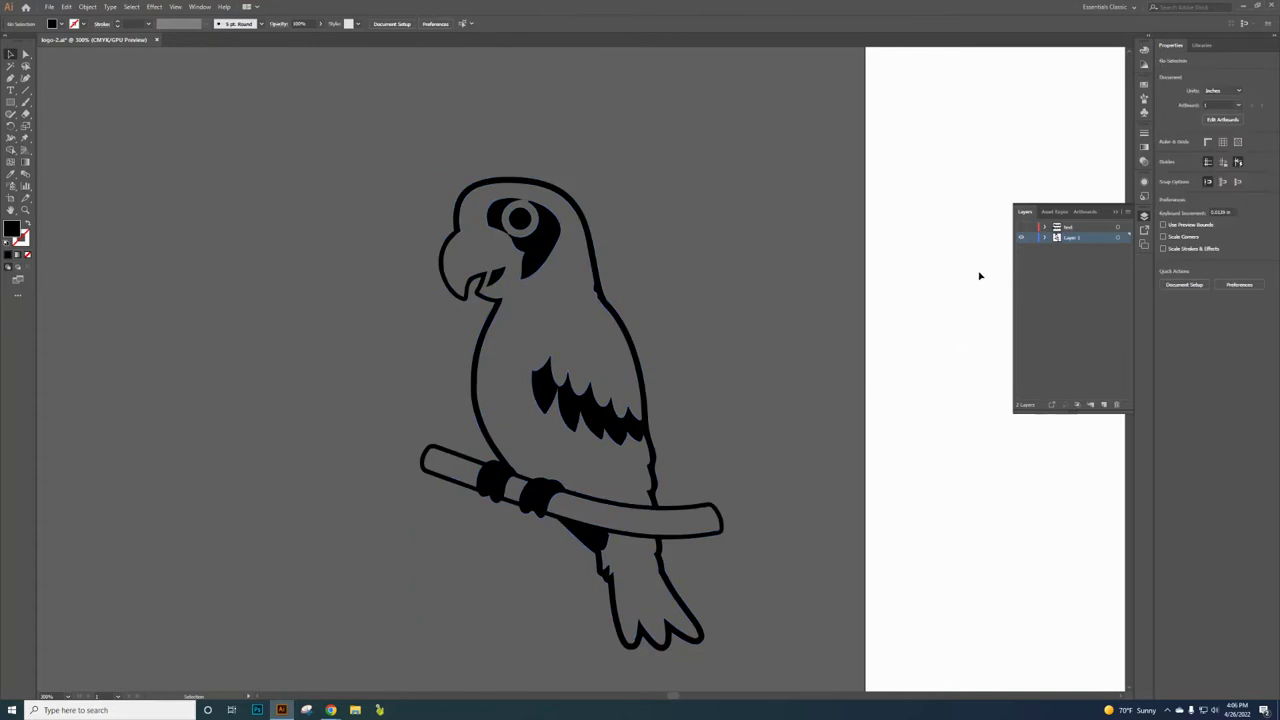
Step: Show the text layer and move the parrot onto the artboard so its branch sits just above the Parrot Resorts text
left_click(1021, 229)
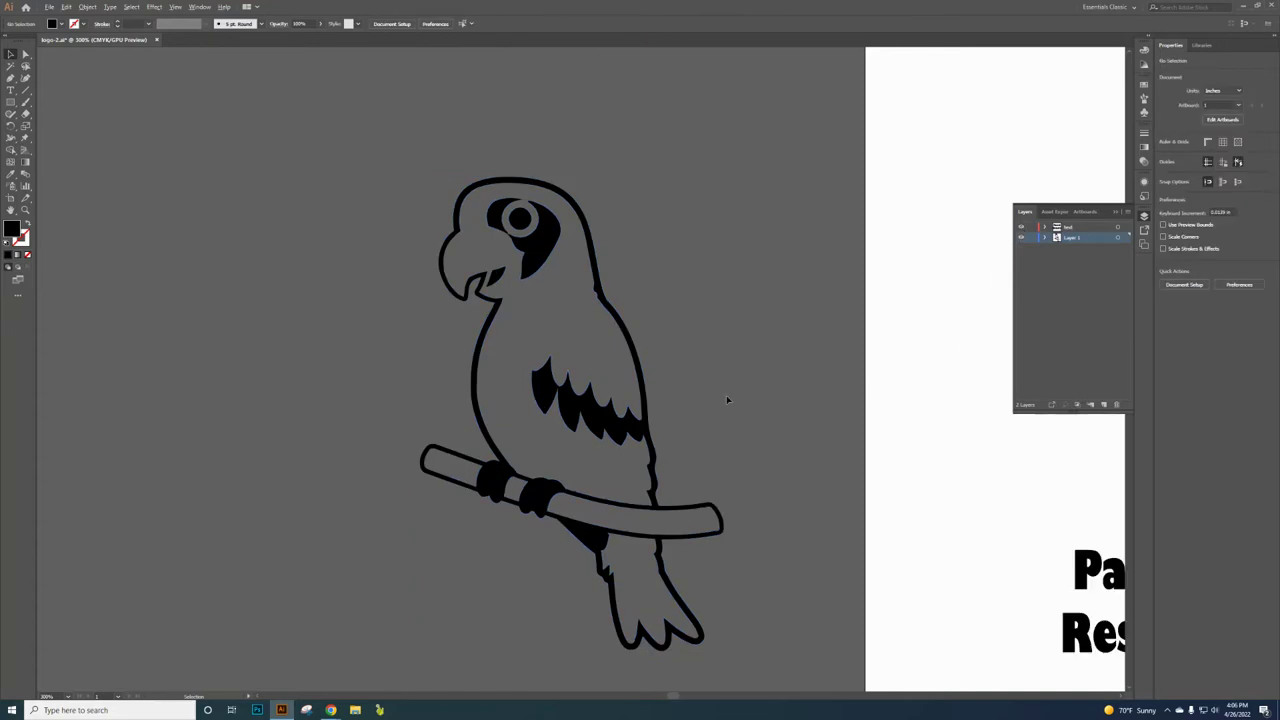
scroll(686, 367, "down", 3)
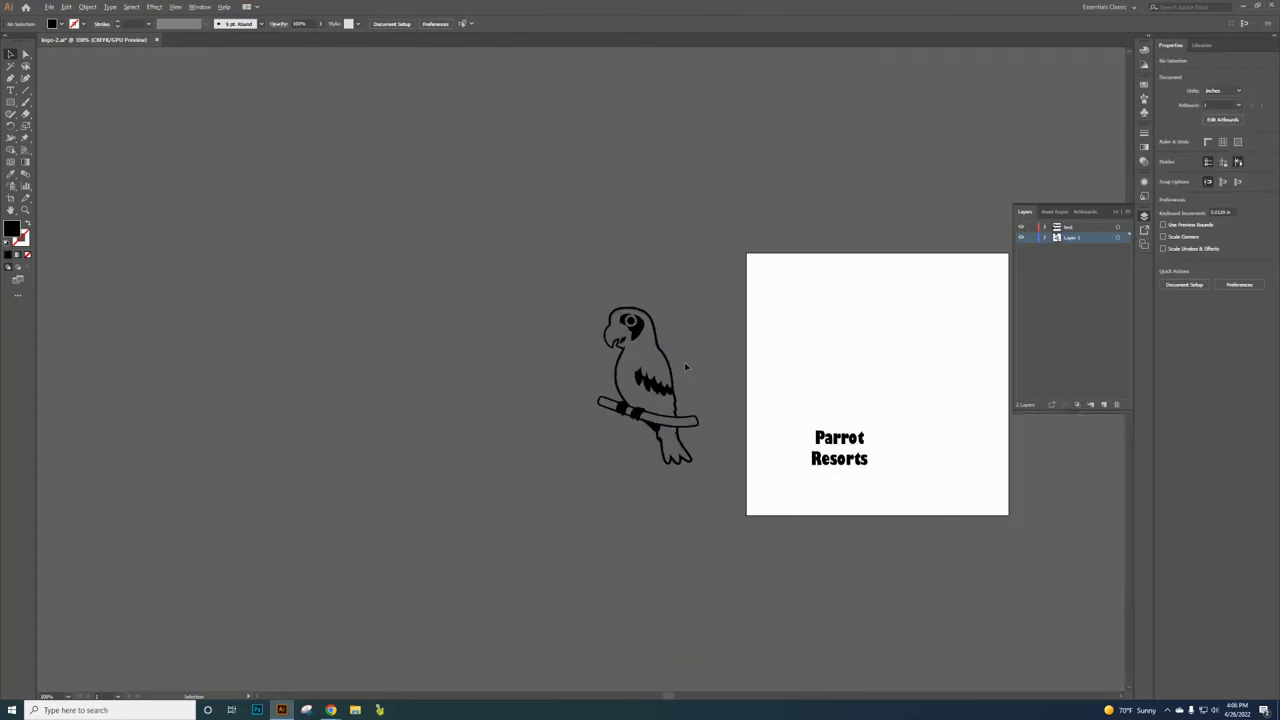
left_click_drag(668, 381, 881, 395)
left_click(616, 348)
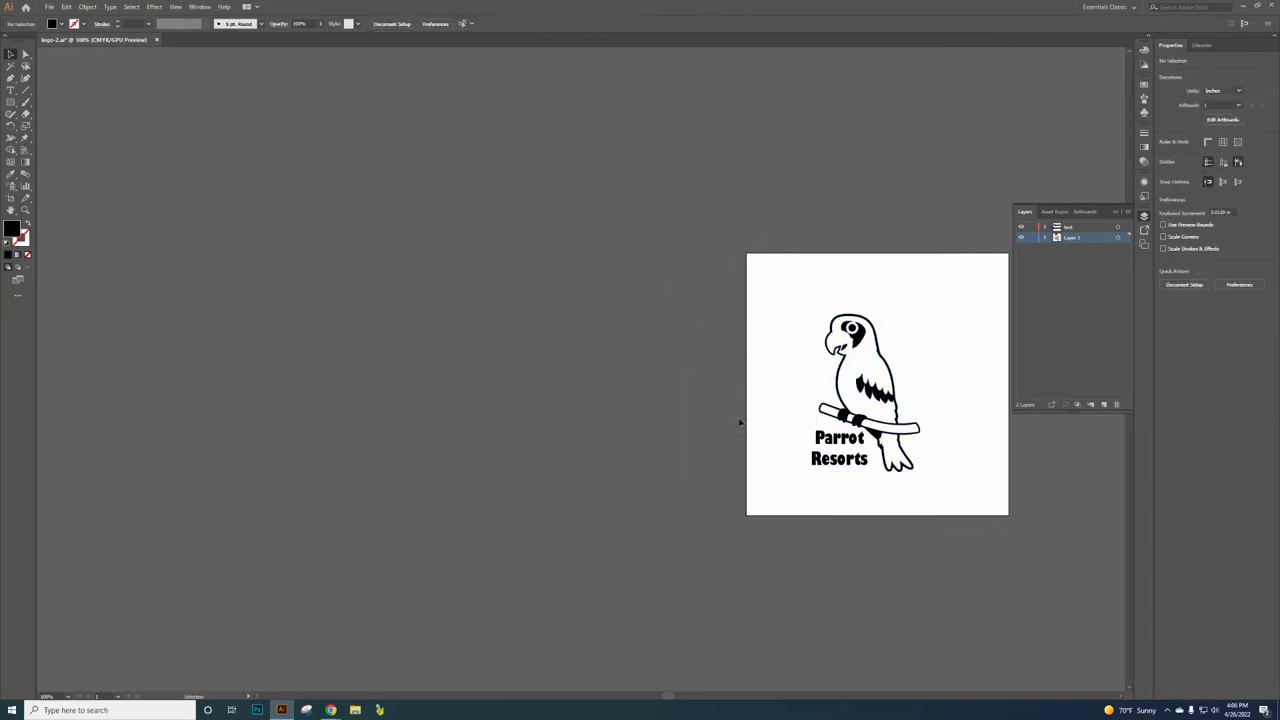
scroll(928, 395, "up", 2)
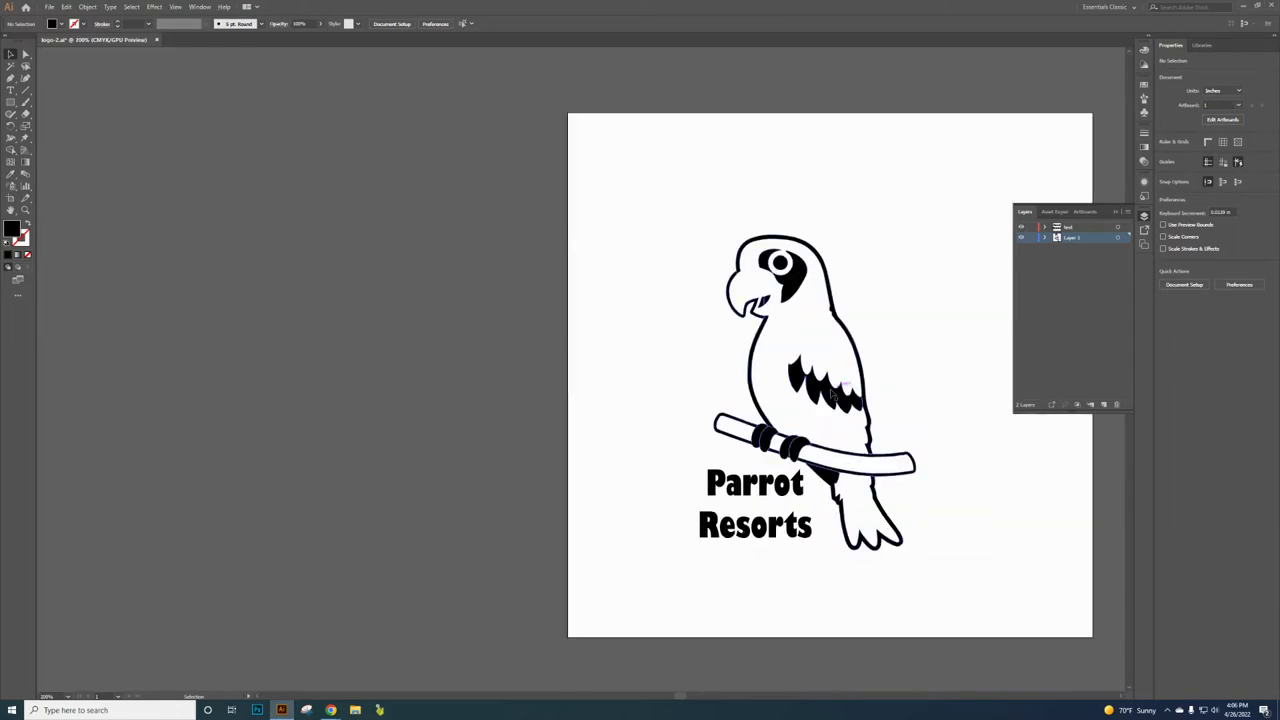
scroll(699, 404, "down", 1)
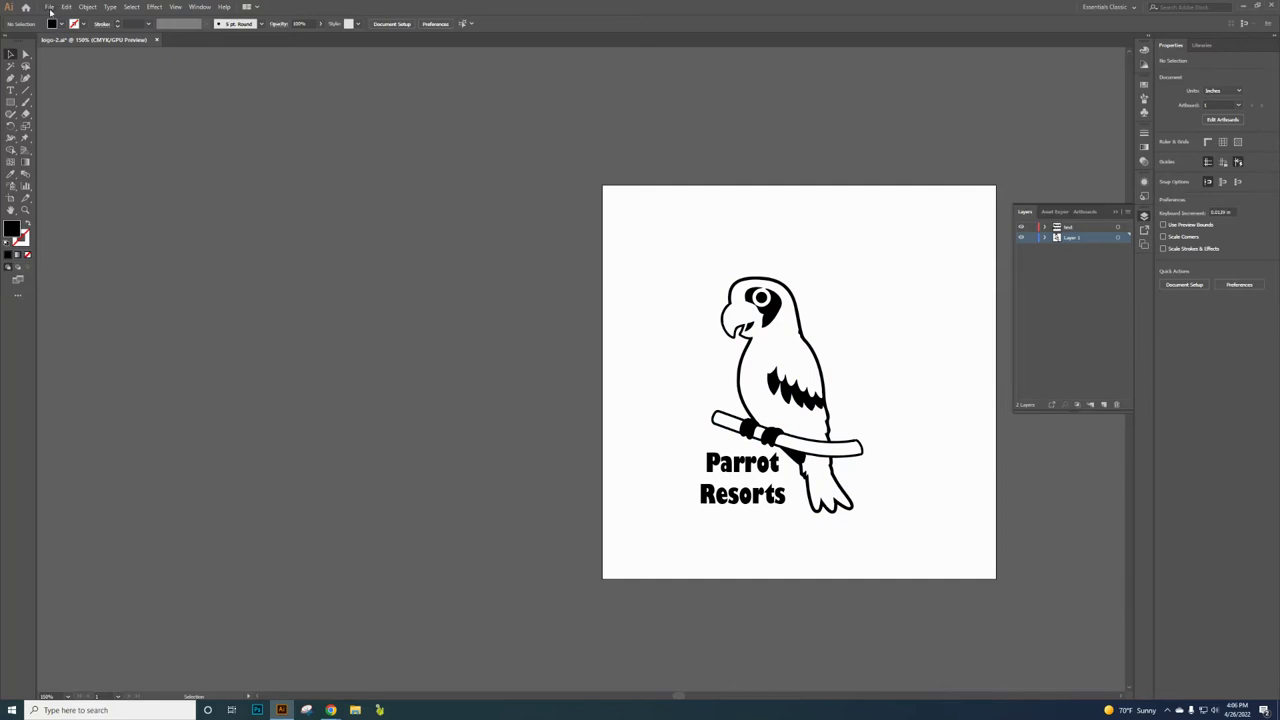
Step: Save a copy of the document in Downloads as t-shirt logo.ai, in Illustrator CC format with the default options
left_click(50, 7)
left_click(74, 99)
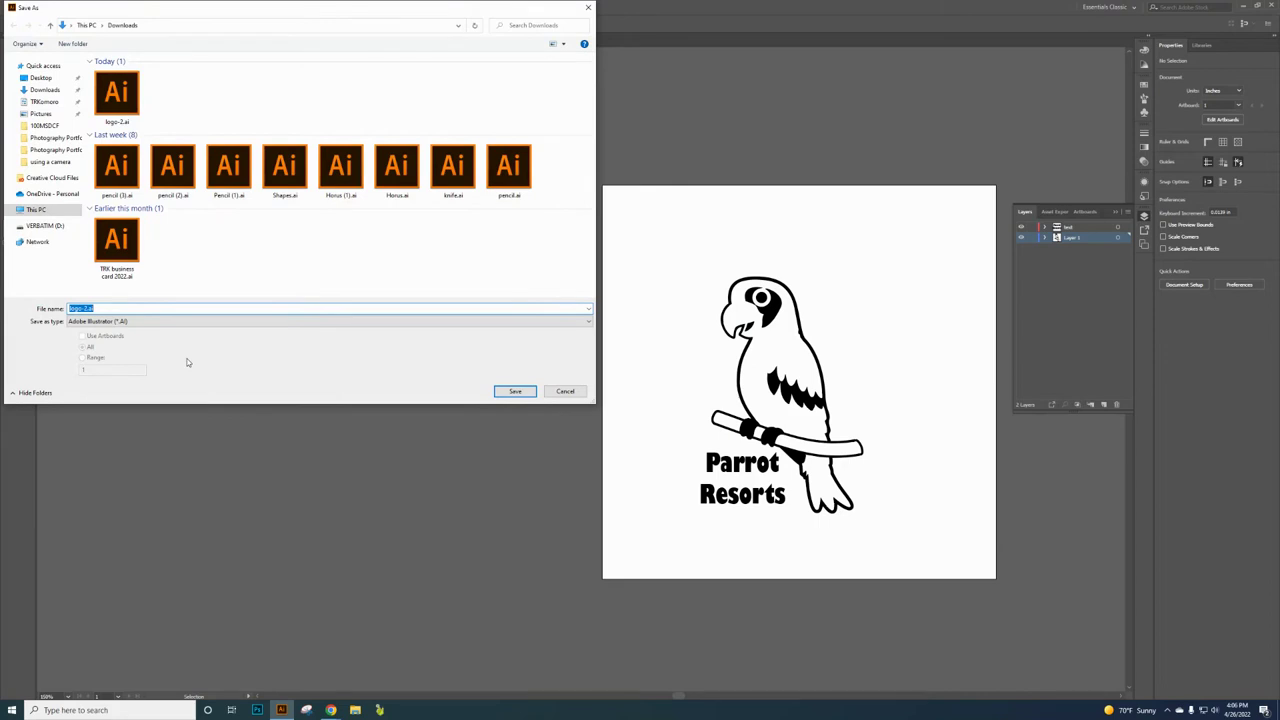
type("logo")
left_click(516, 393)
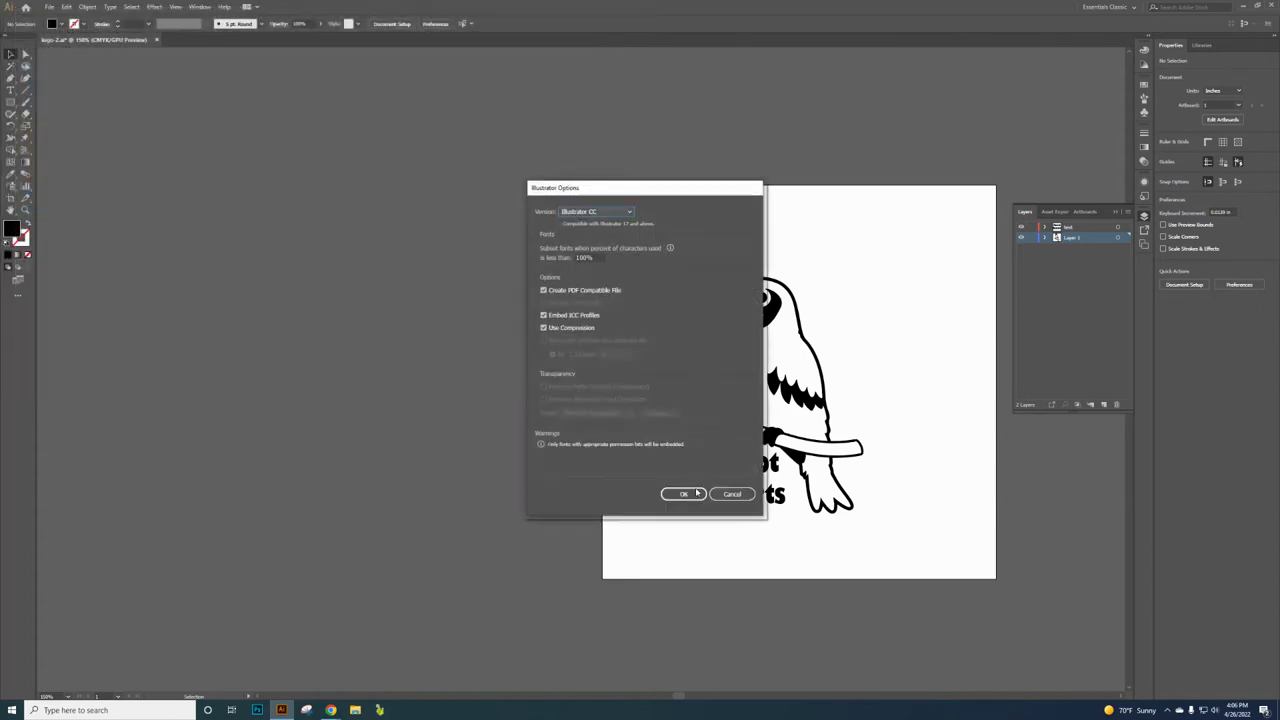
left_click(696, 492)
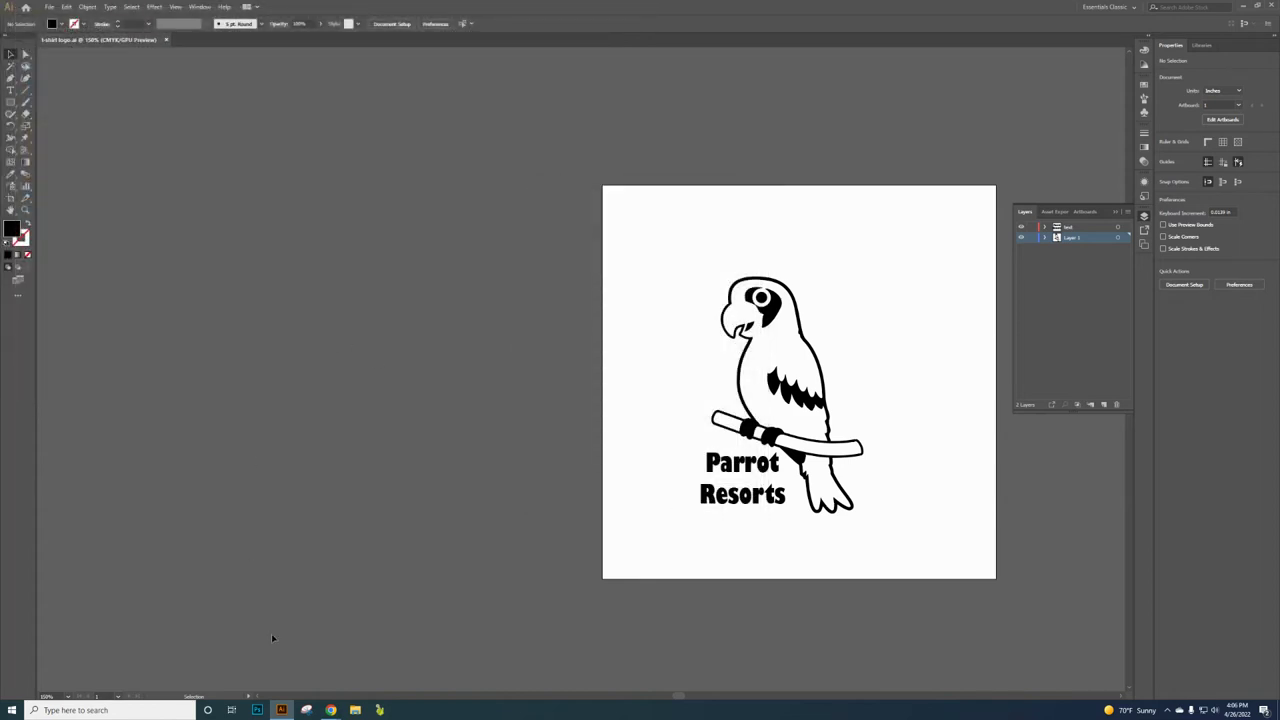
Step: Switch to the Canvas page in Chrome and start a new attempt for the Logo Project: Presentation Layout (part 1) assignment
left_click(331, 710)
left_click(287, 676)
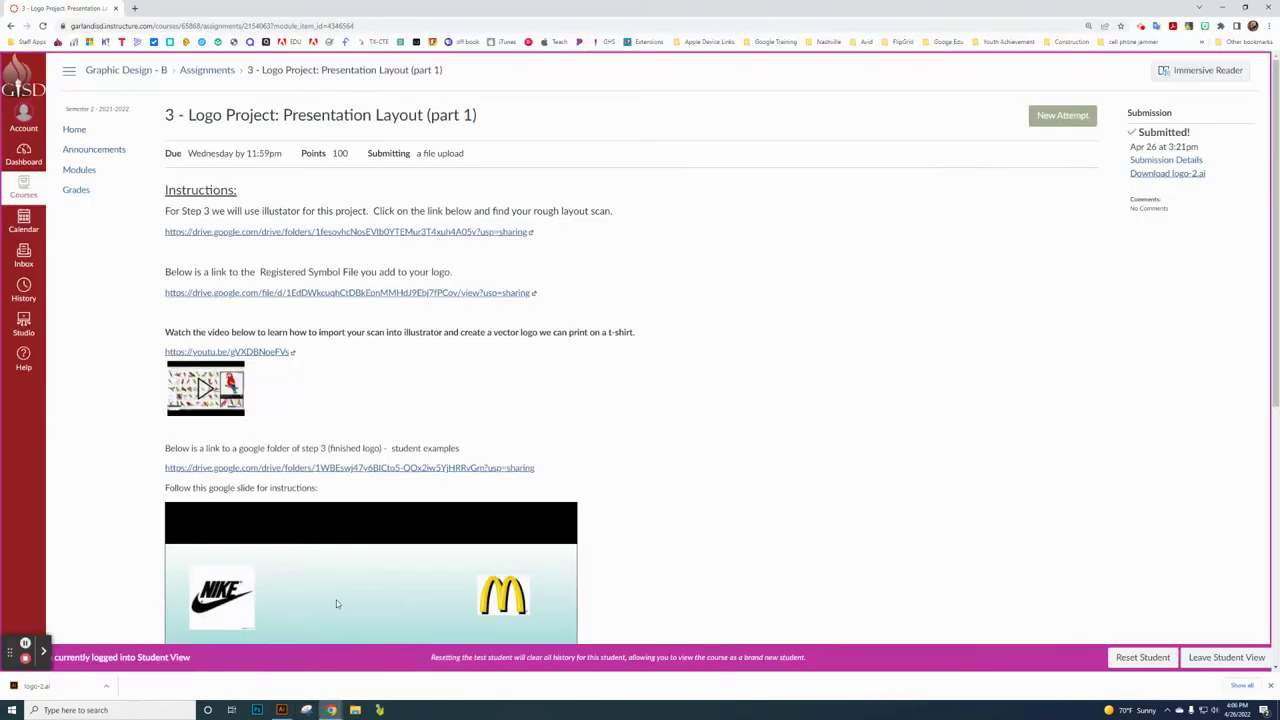
left_click(1062, 116)
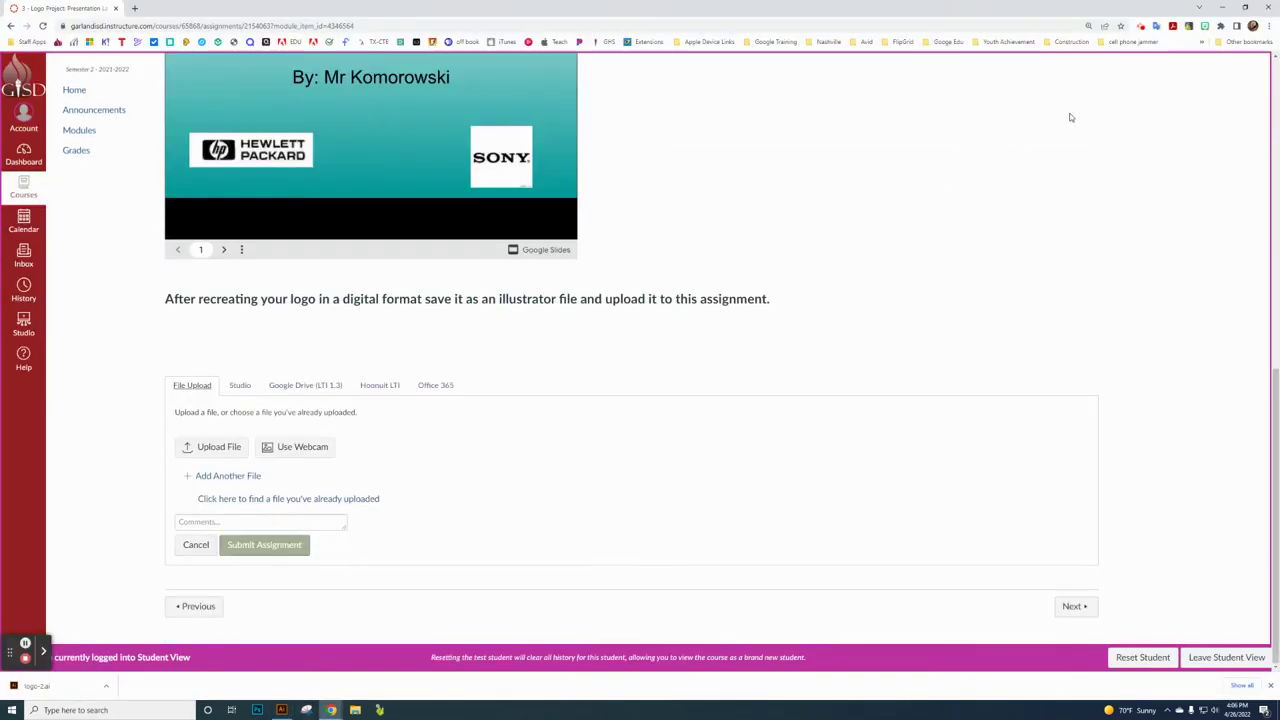
Step: Attach t-shirt logo.ai from Downloads as the file upload and submit the assignment
left_click(221, 452)
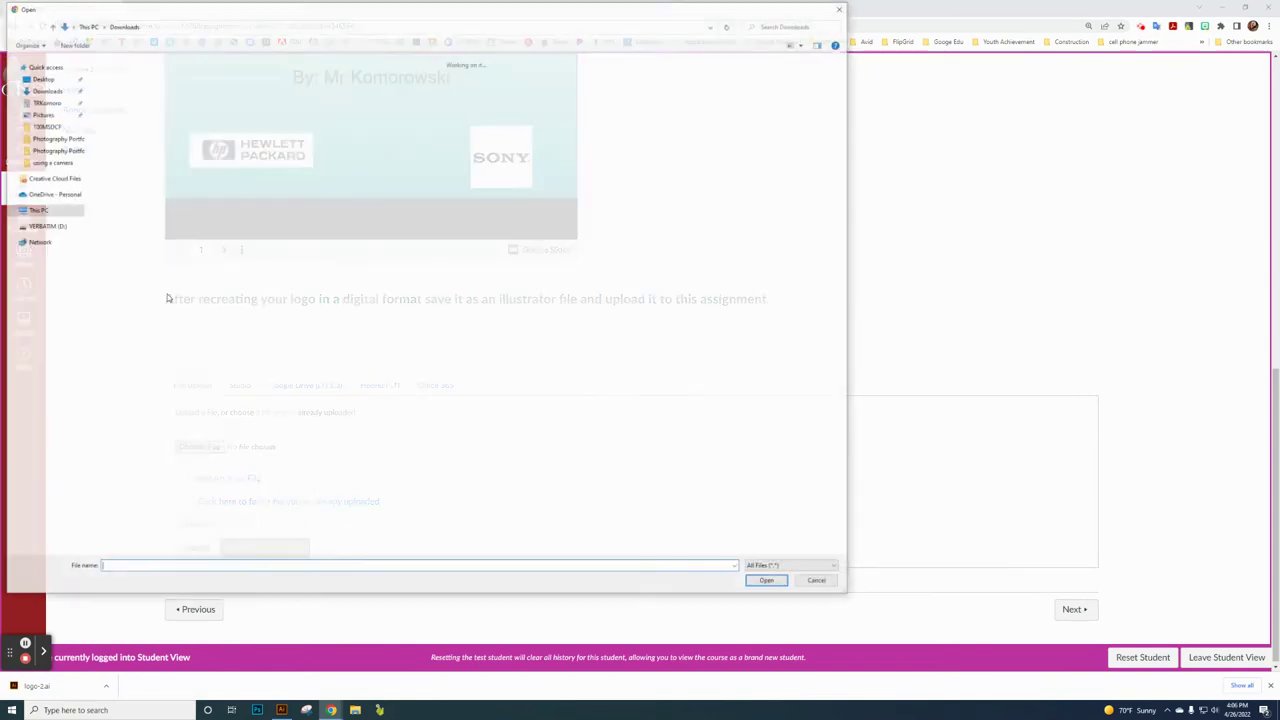
left_click(124, 108)
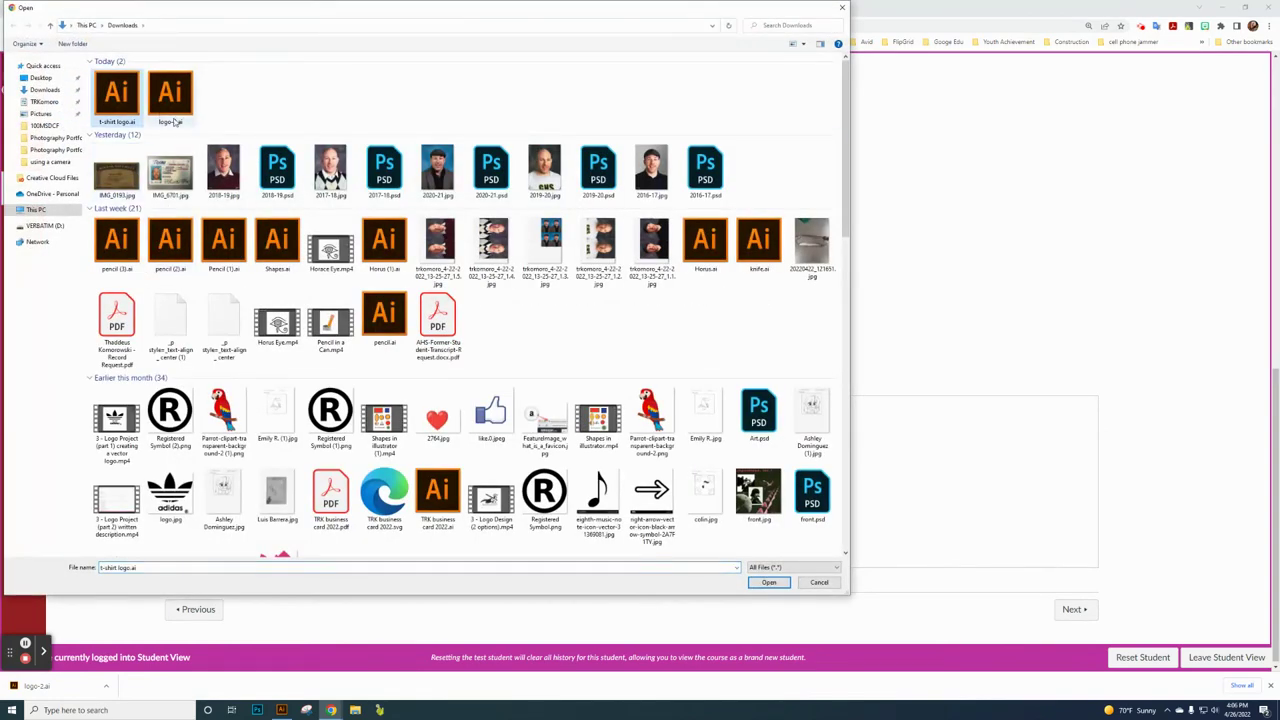
left_click(771, 584)
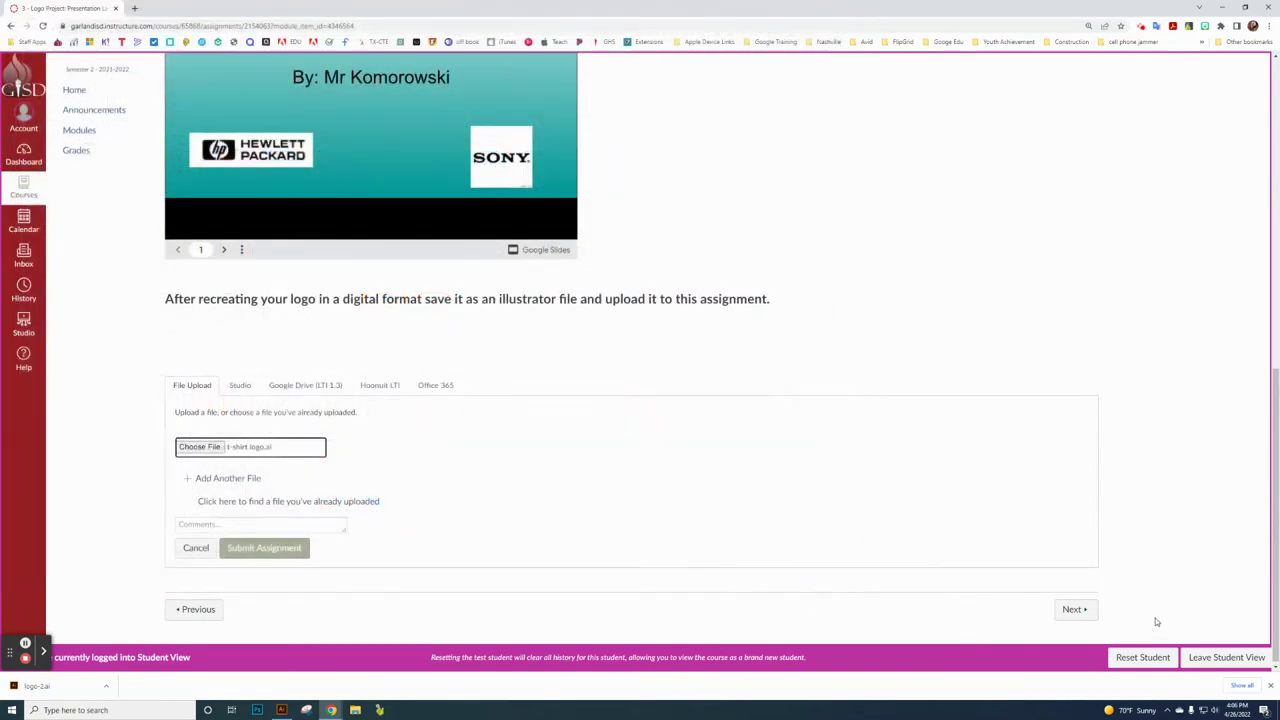
left_click(292, 549)
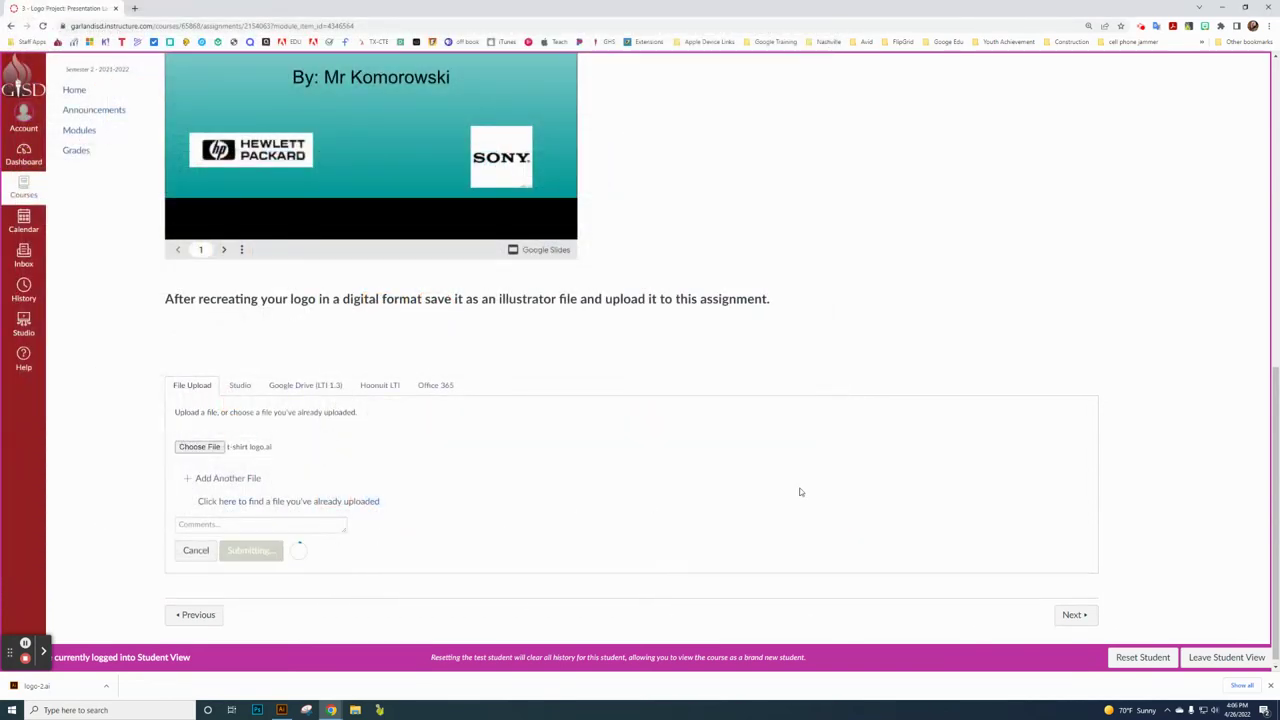